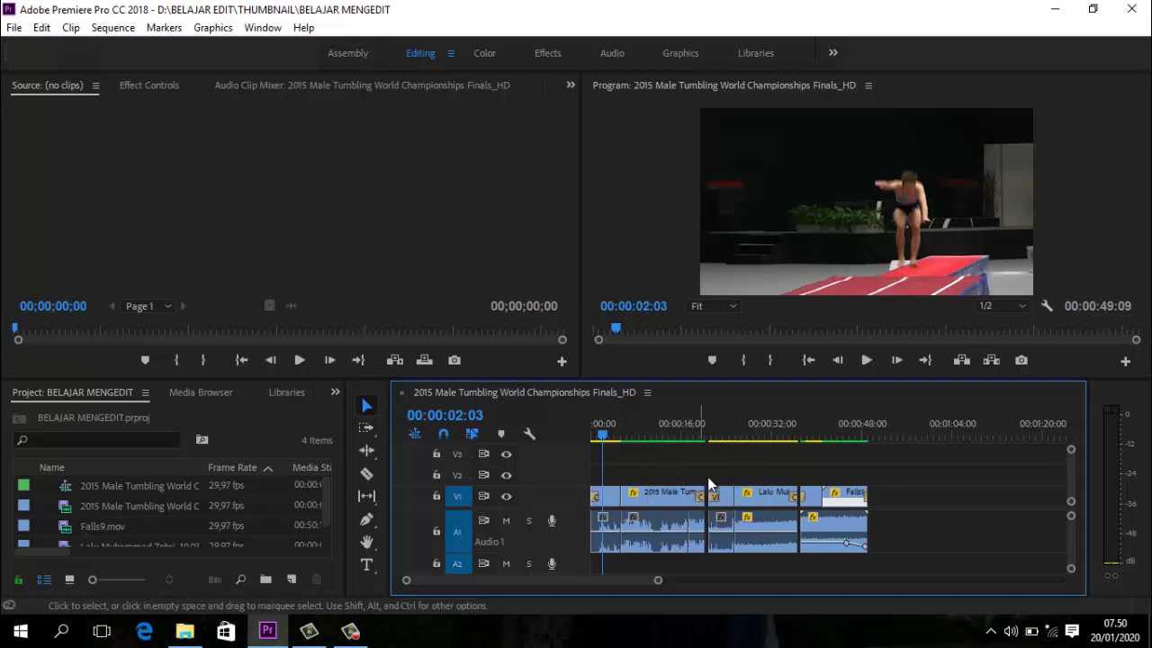
- Play the sequence preview in the Program monitor and stop it at 00:00:04:13
click(867, 362)
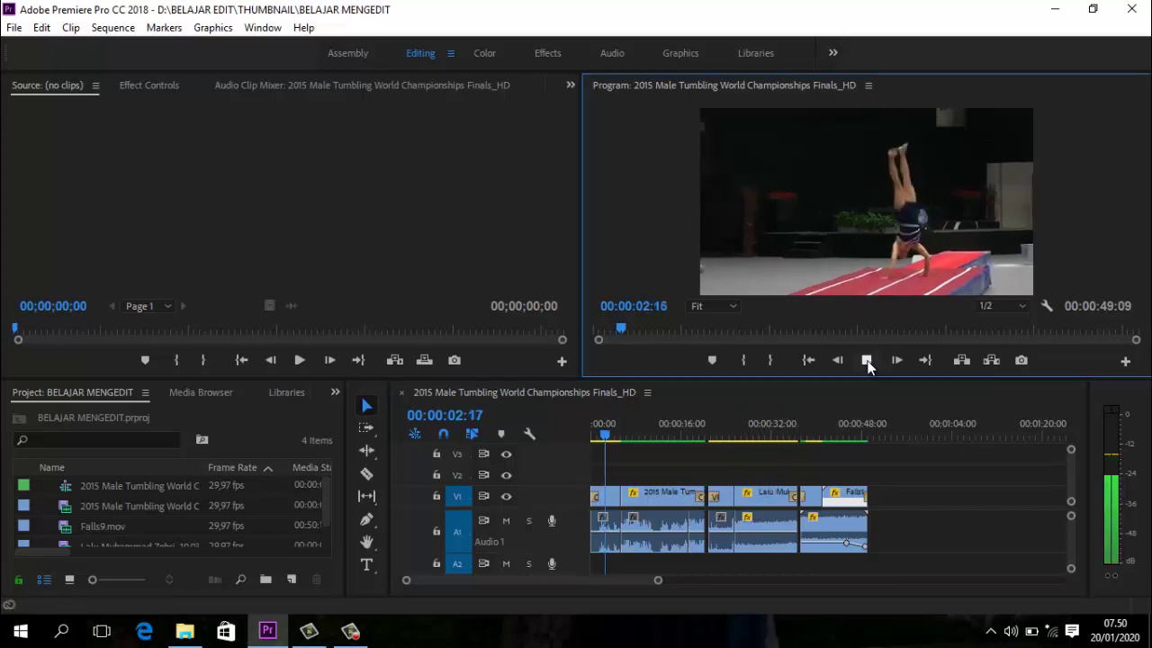
click(865, 362)
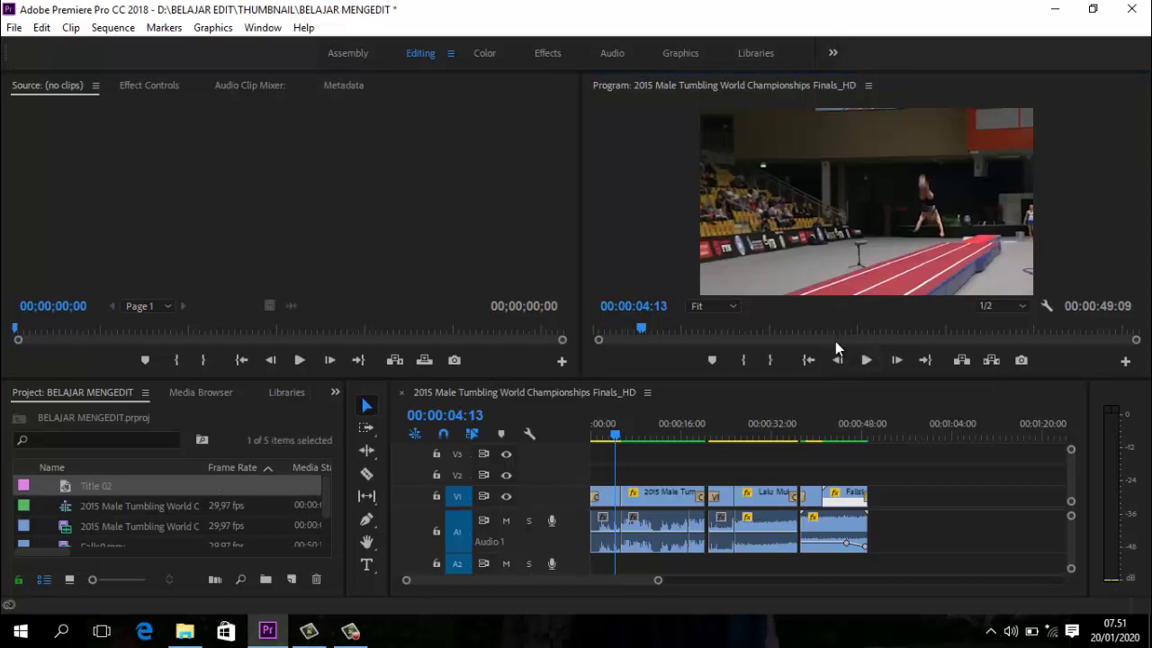
- Import logo adobe premiere.png from D:\BAHAN THUMBNAILD into the project bin
scroll(329, 486, down, 2)
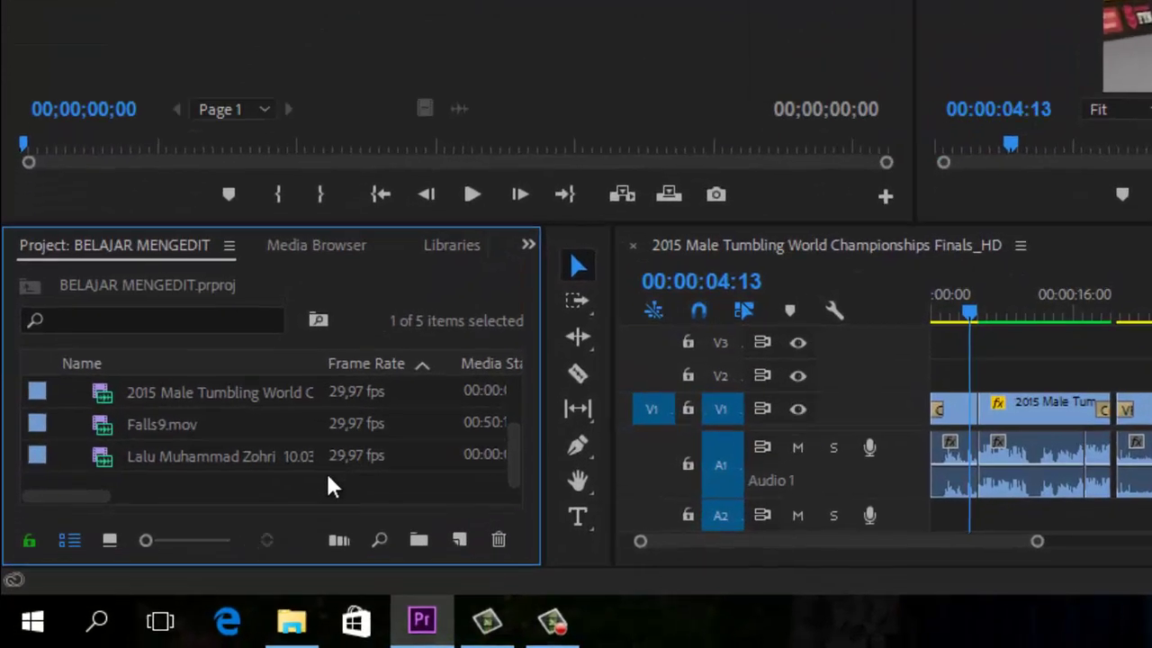
right_click(205, 547)
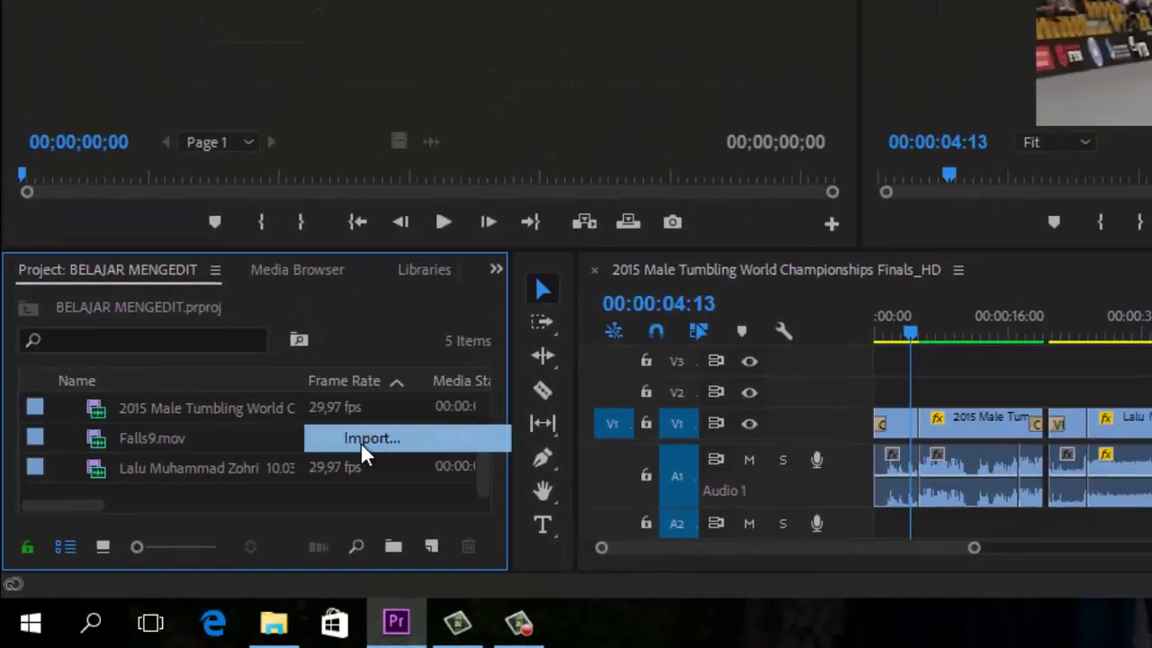
click(477, 378)
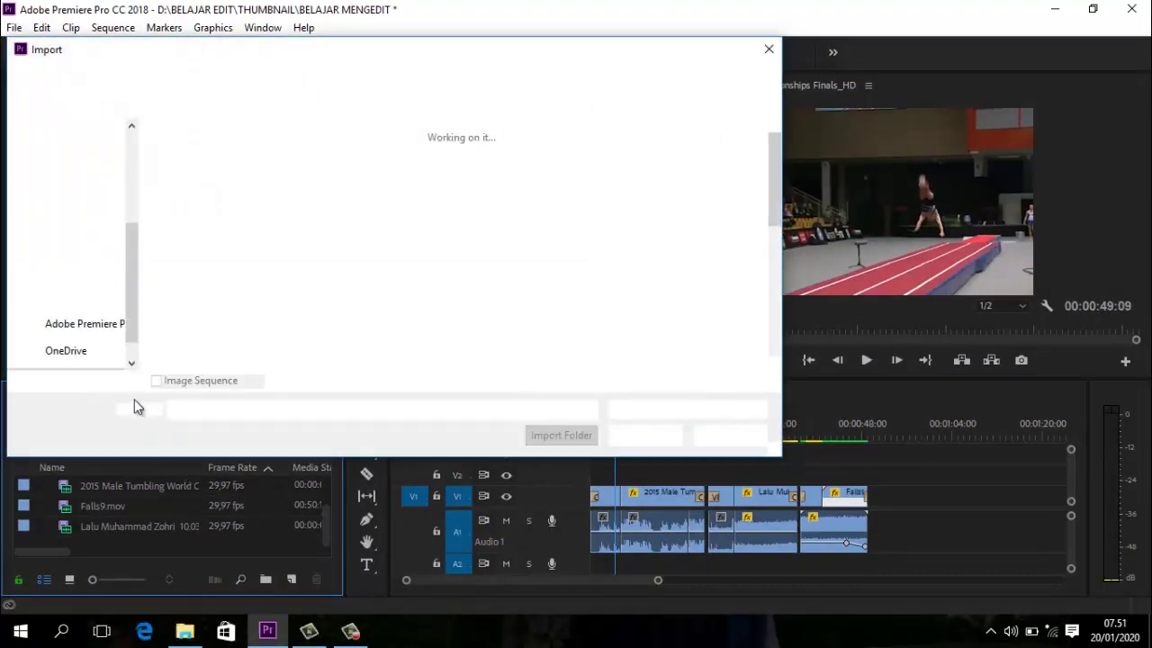
click(106, 352)
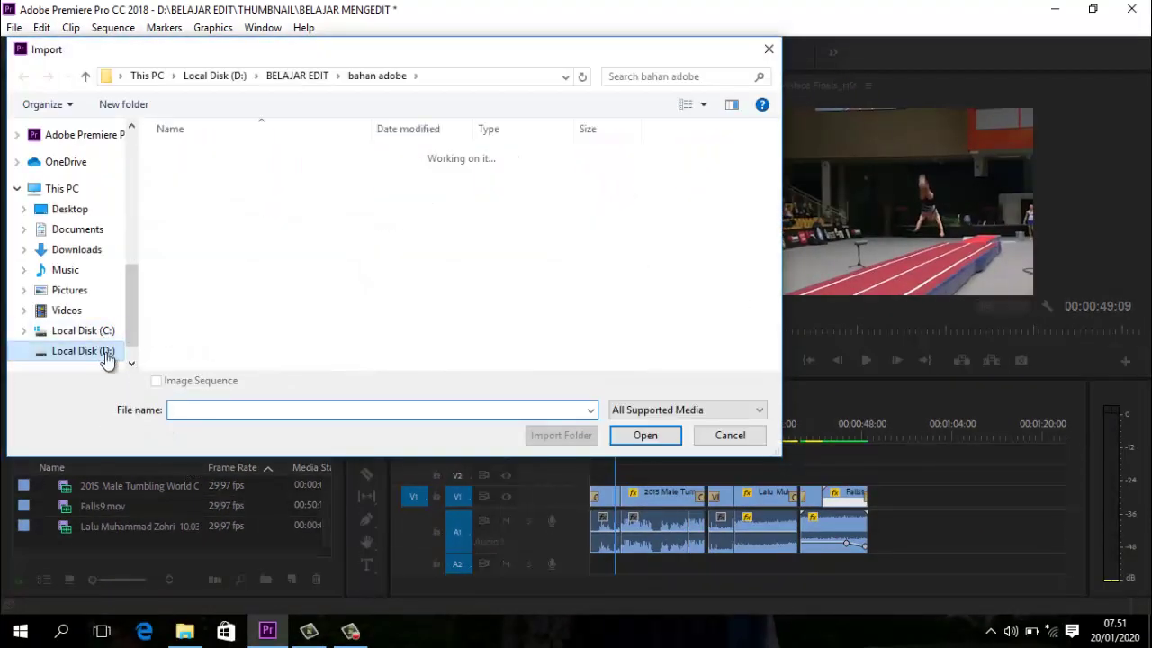
double_click(241, 225)
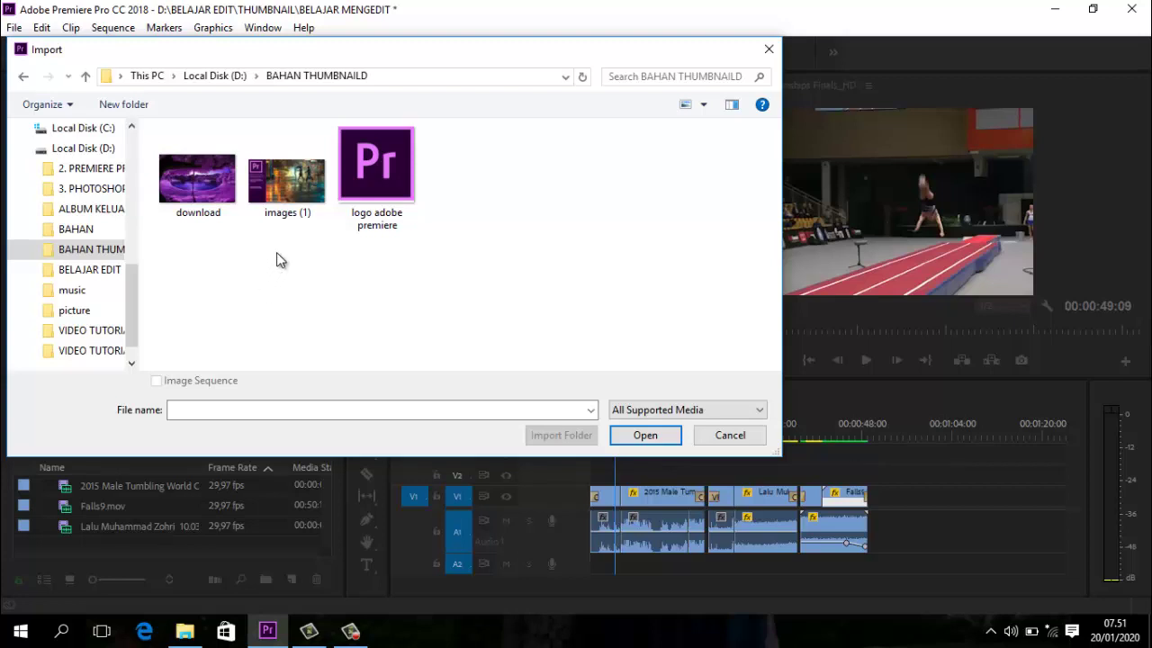
click(378, 185)
click(646, 435)
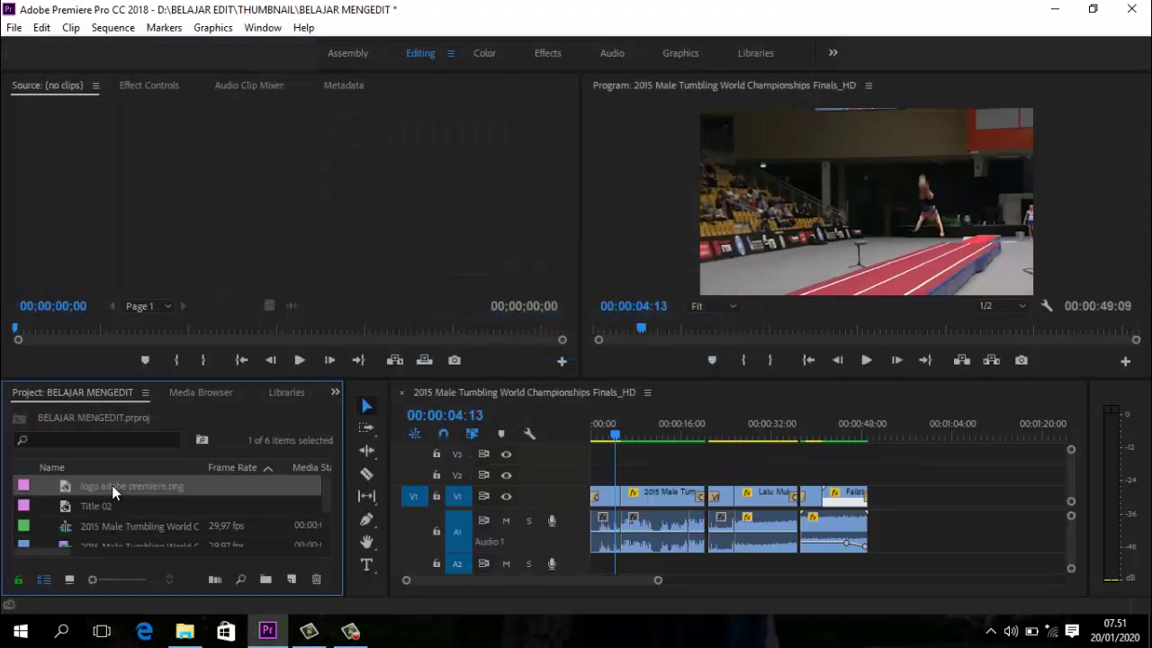
- Drop the Pr logo onto V2 at the sequence start and move it to the frame's top-left corner
drag(112, 485, 612, 475)
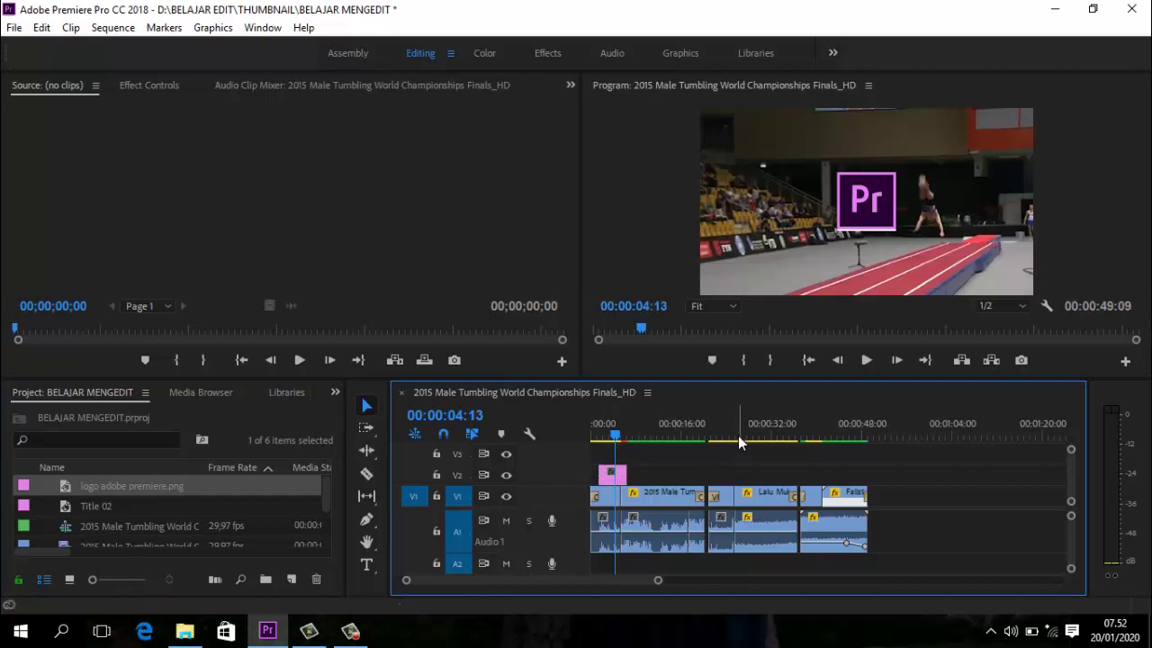
click(611, 477)
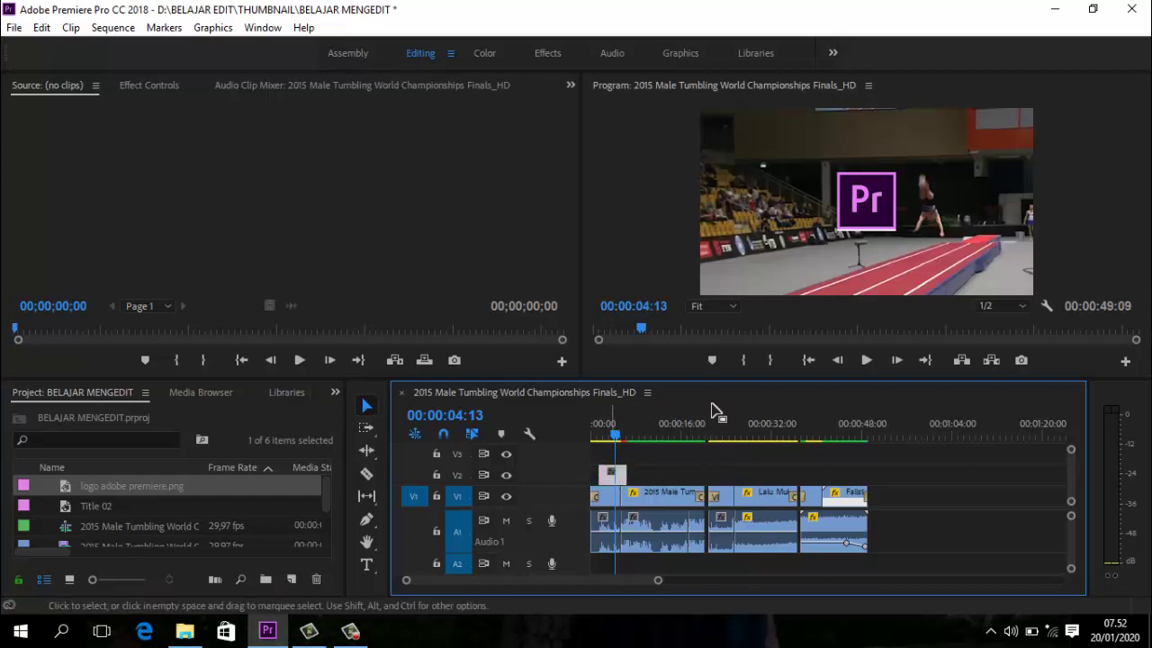
click(871, 212)
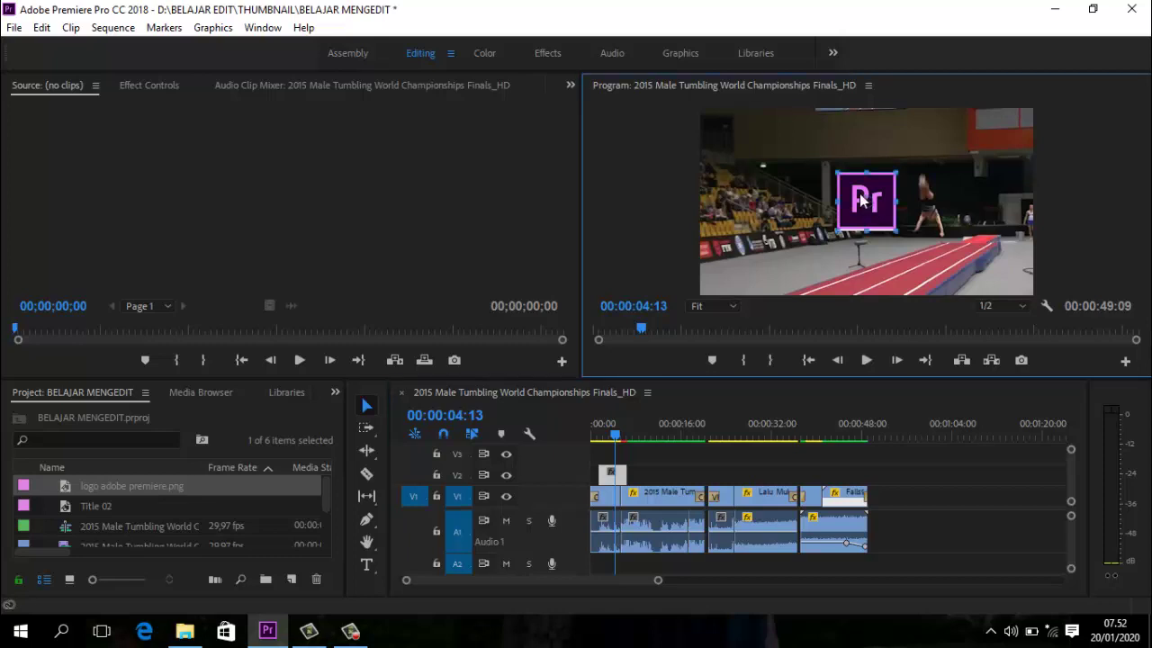
drag(858, 200, 727, 137)
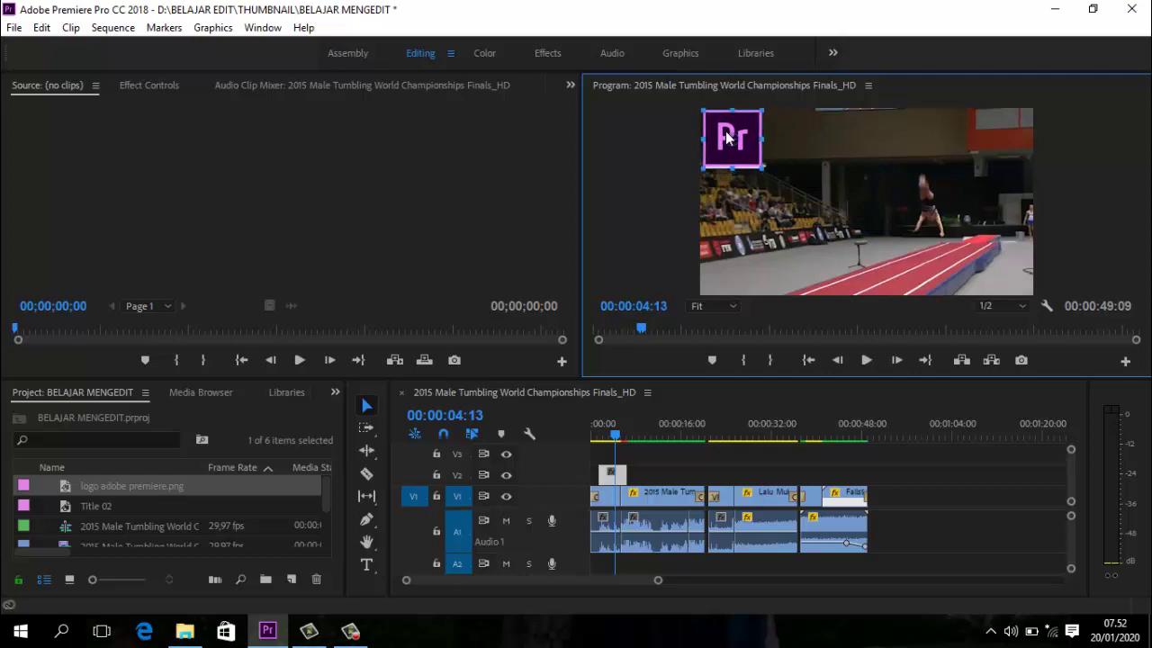
drag(727, 137, 726, 135)
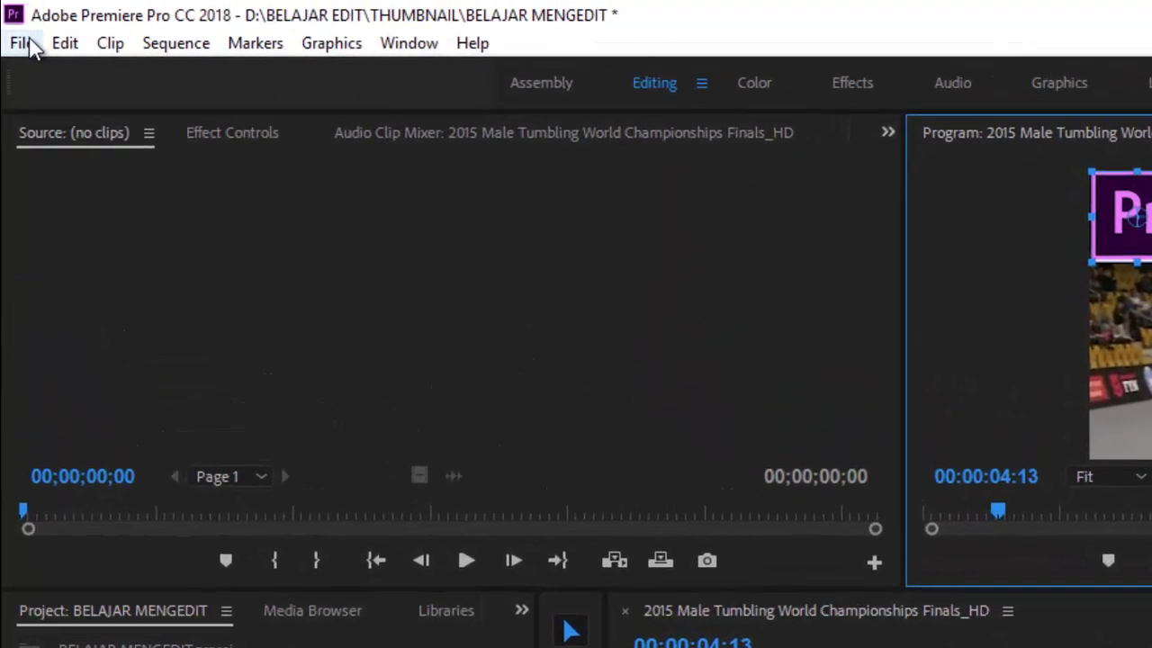
- Create a new legacy title with the default settings
click(28, 42)
mouse_move(61, 69)
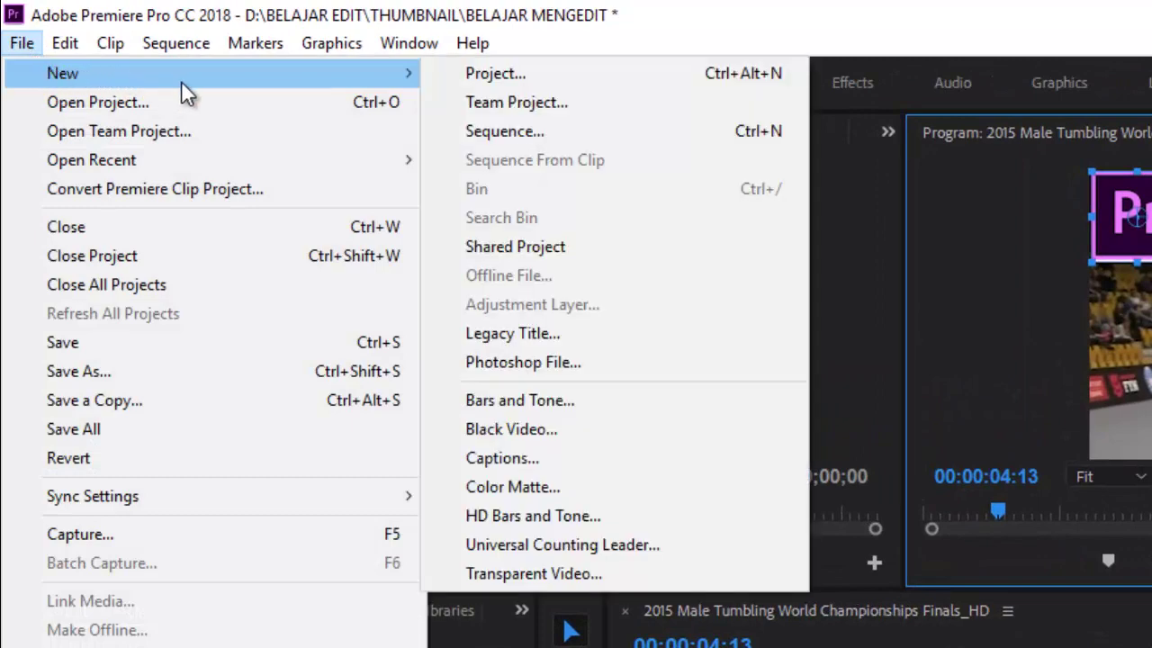
click(539, 336)
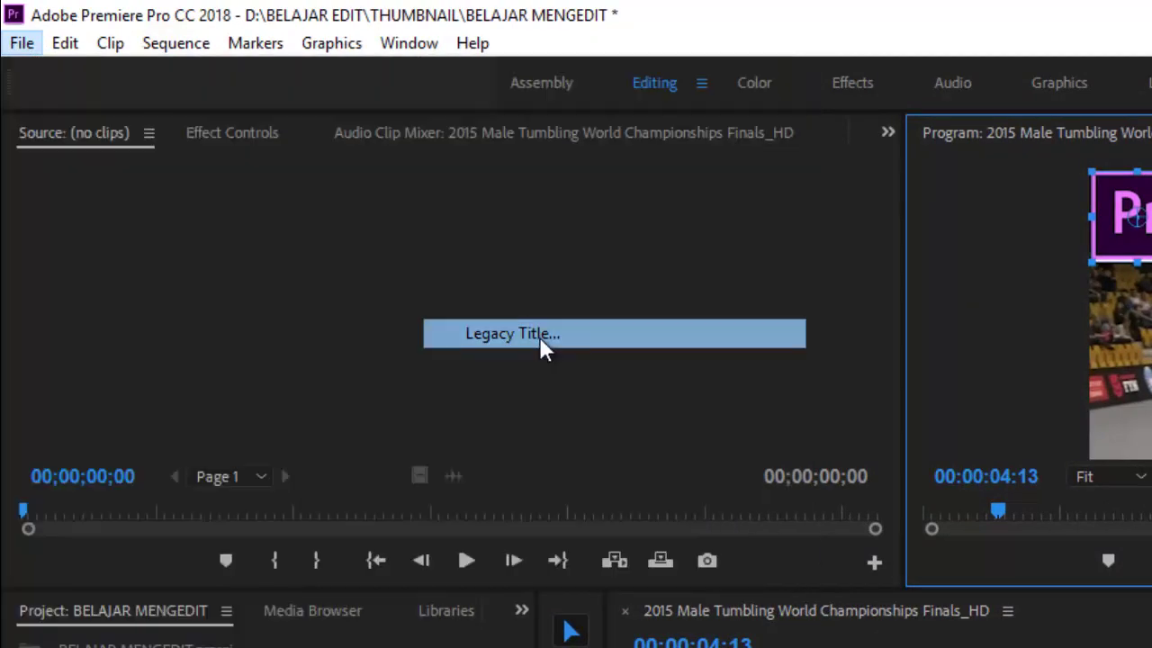
click(941, 616)
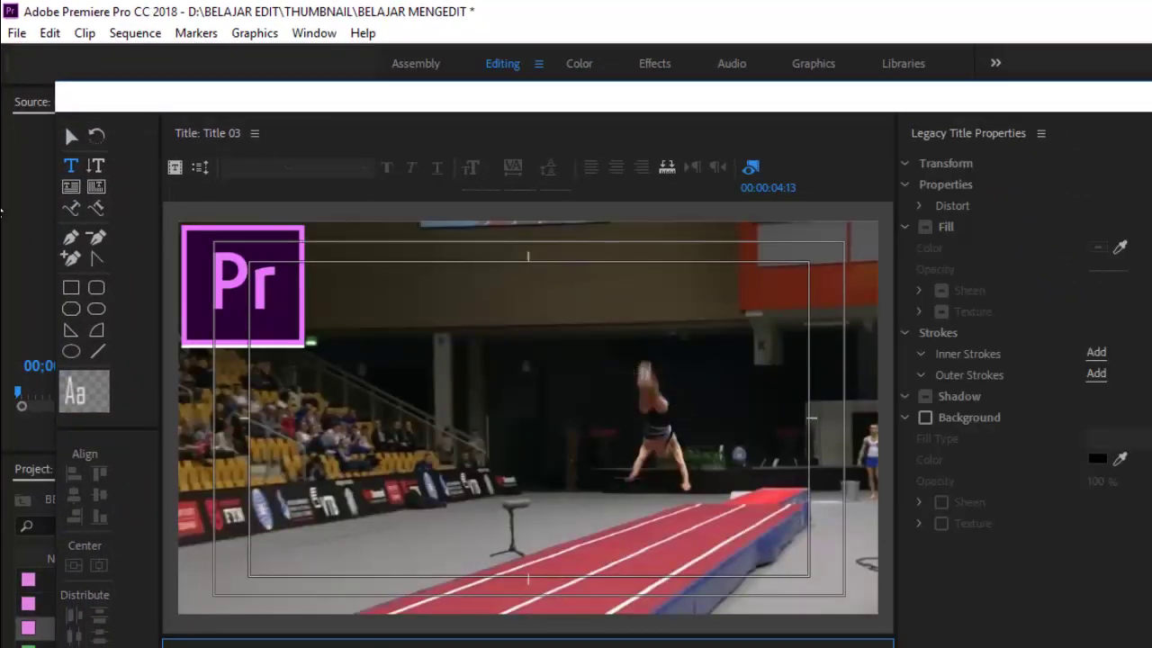
- Type TUTORIAL on the title canvas and shift it toward the upper right
click(434, 290)
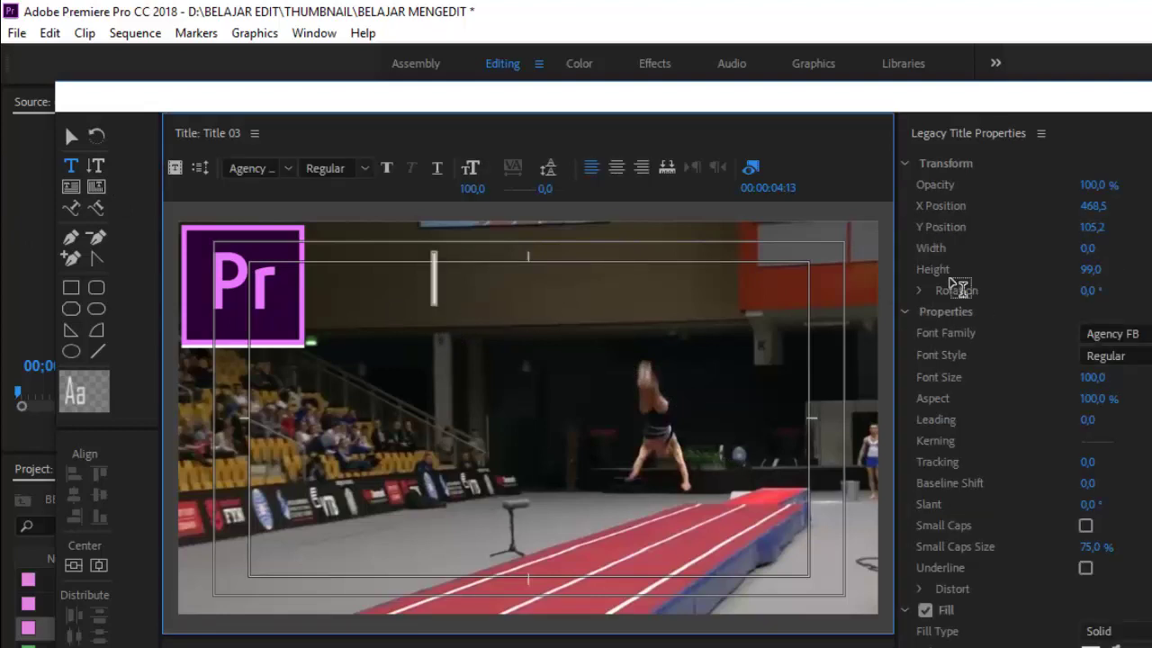
text(TUTORIA)
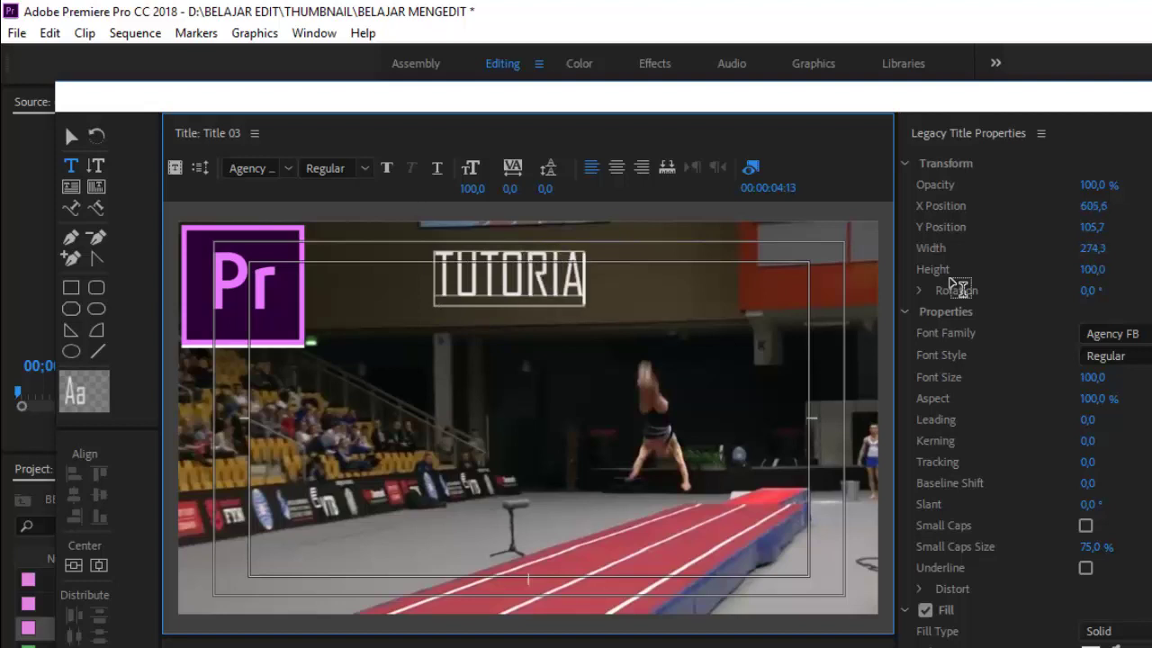
text(L)
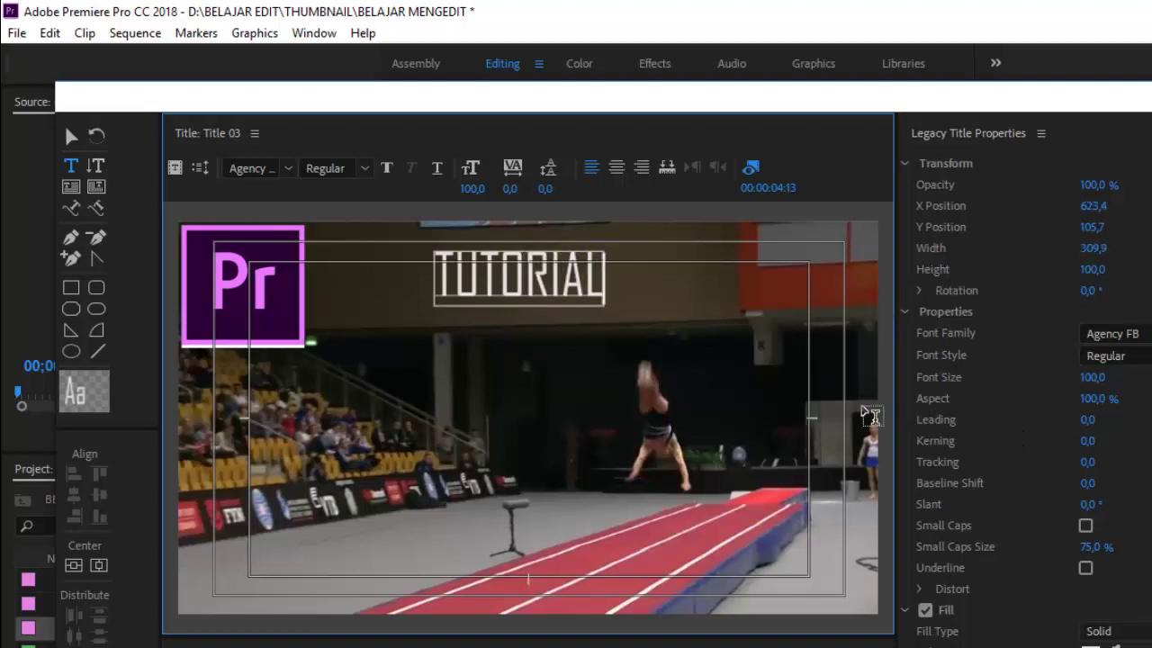
click(603, 312)
click(563, 289)
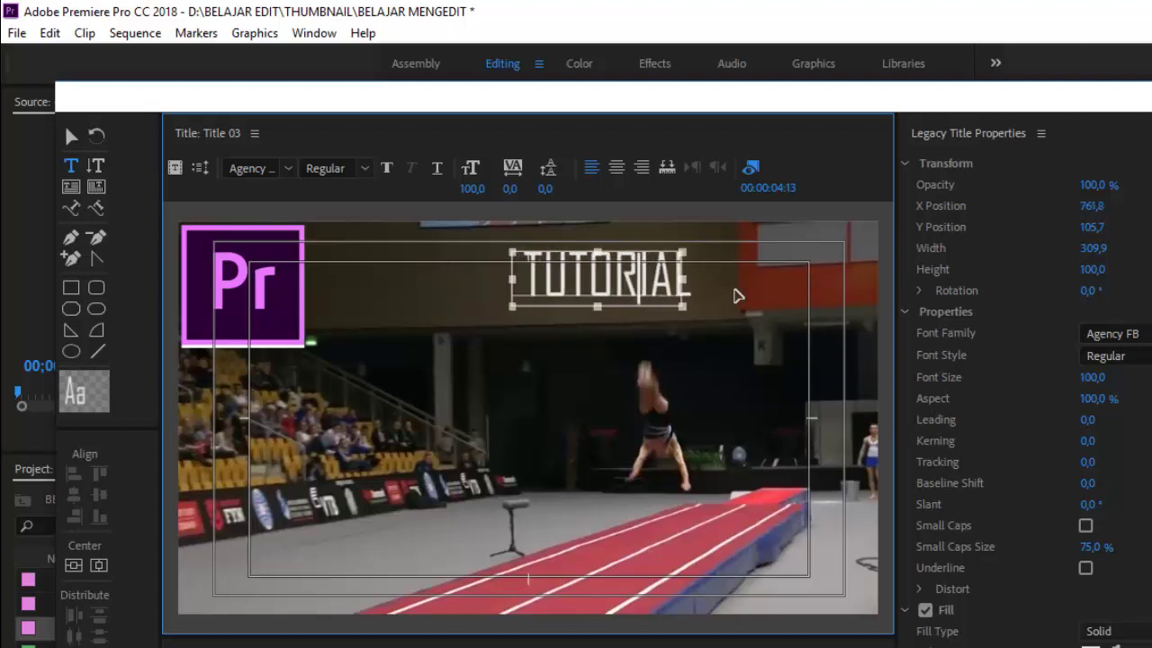
drag(589, 288, 779, 297)
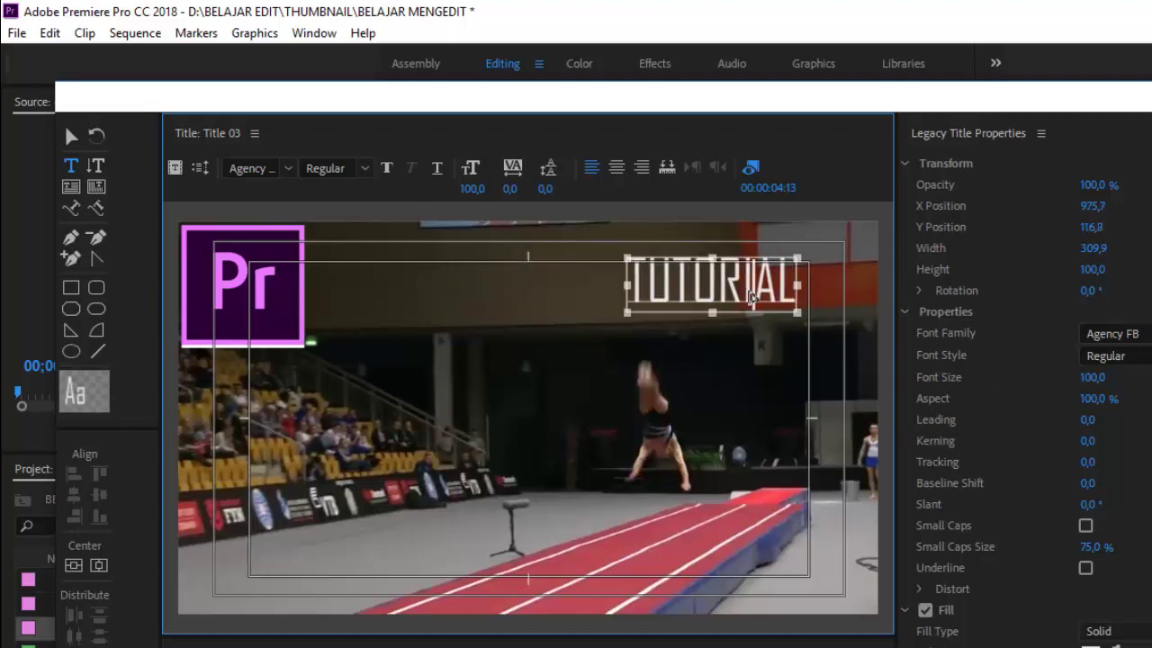
- Change the TUTORIAL font to Cooper Black
click(288, 167)
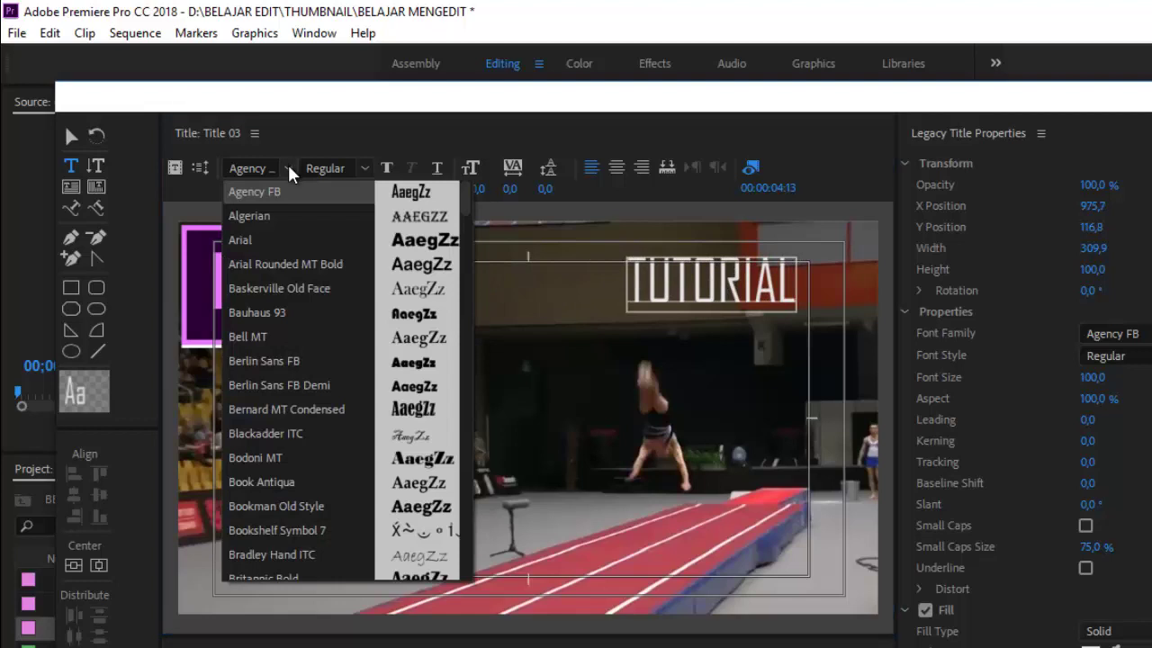
scroll(276, 320, down, 1)
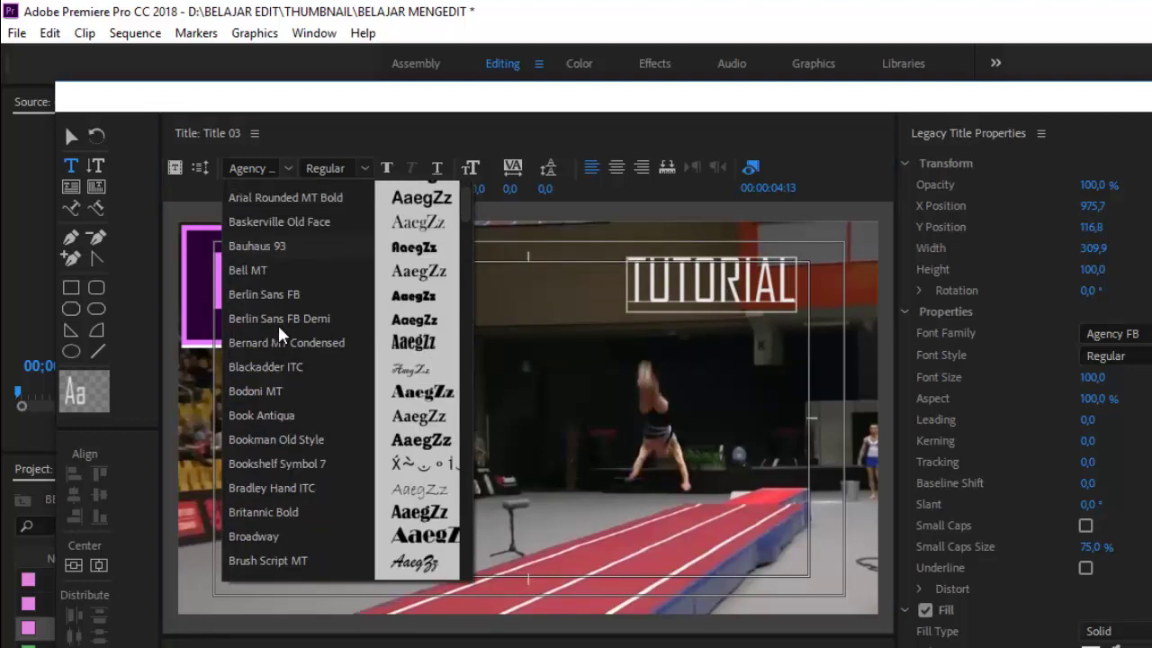
scroll(278, 324, down, 4)
scroll(280, 328, down, 3)
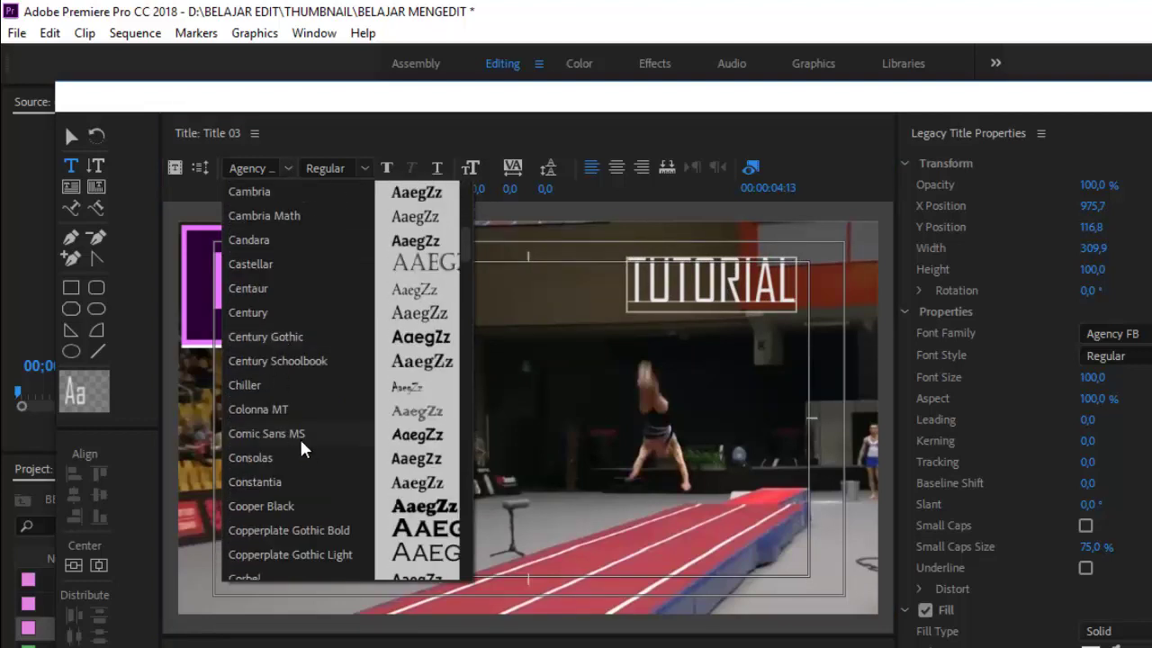
click(297, 508)
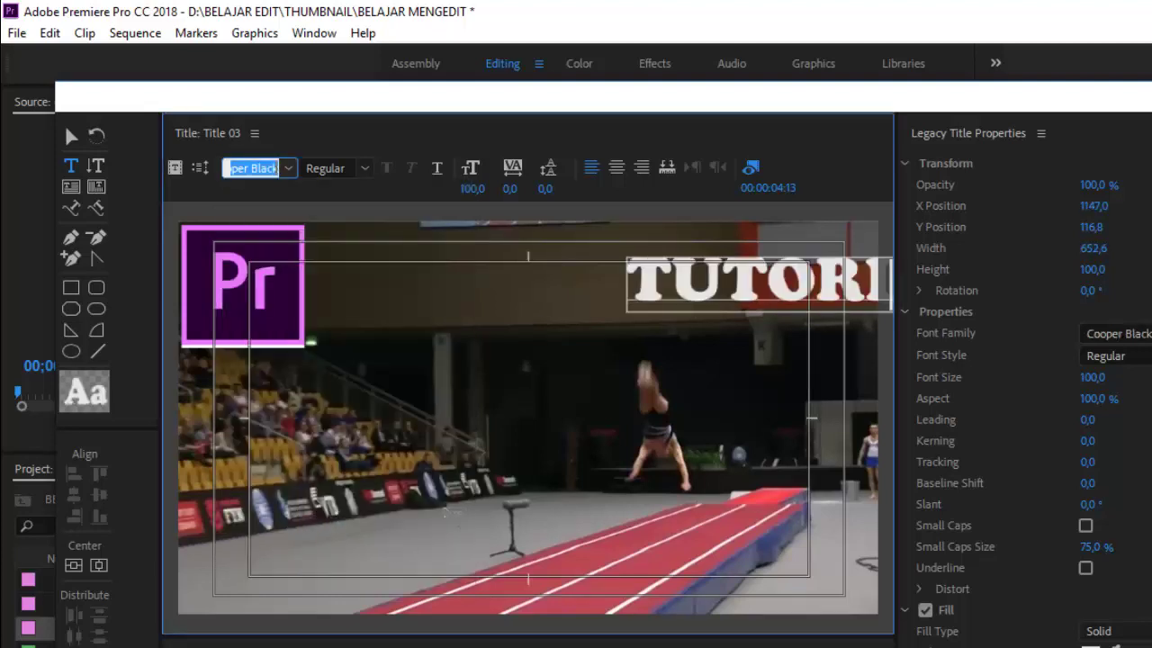
- Move TUTORIAL beside the logo and stretch it wider and shorter across the top
mouse_move(693, 290)
mouse_down()
mouse_move(590, 295)
mouse_move(405, 279)
mouse_up()
click(506, 297)
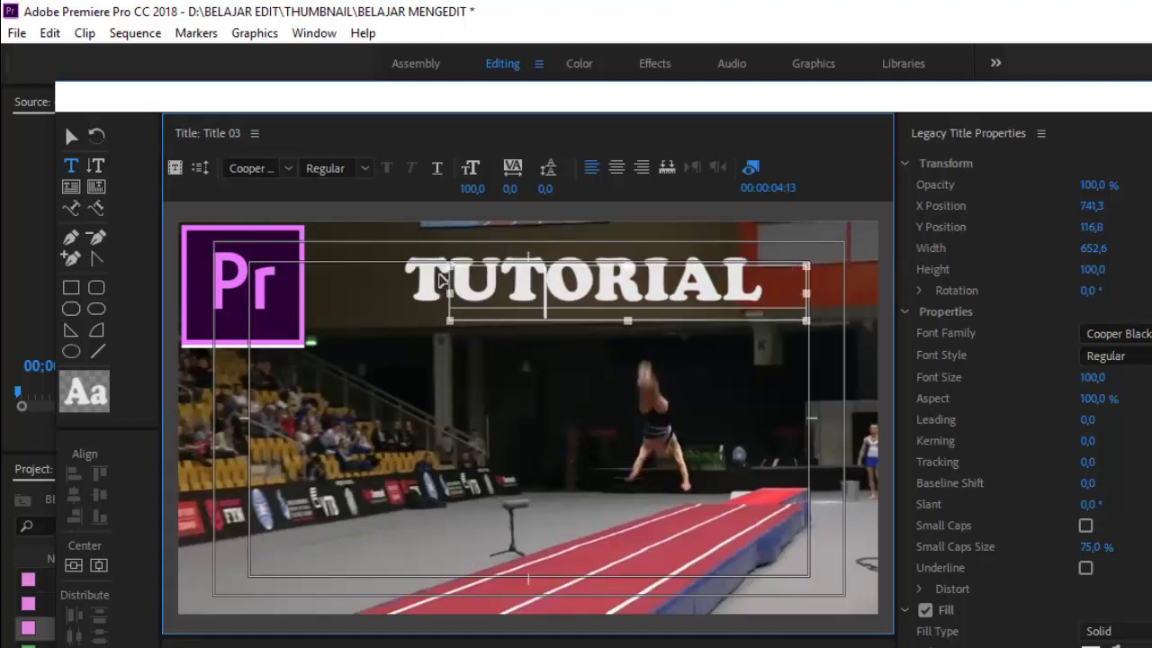
drag(507, 300, 494, 365)
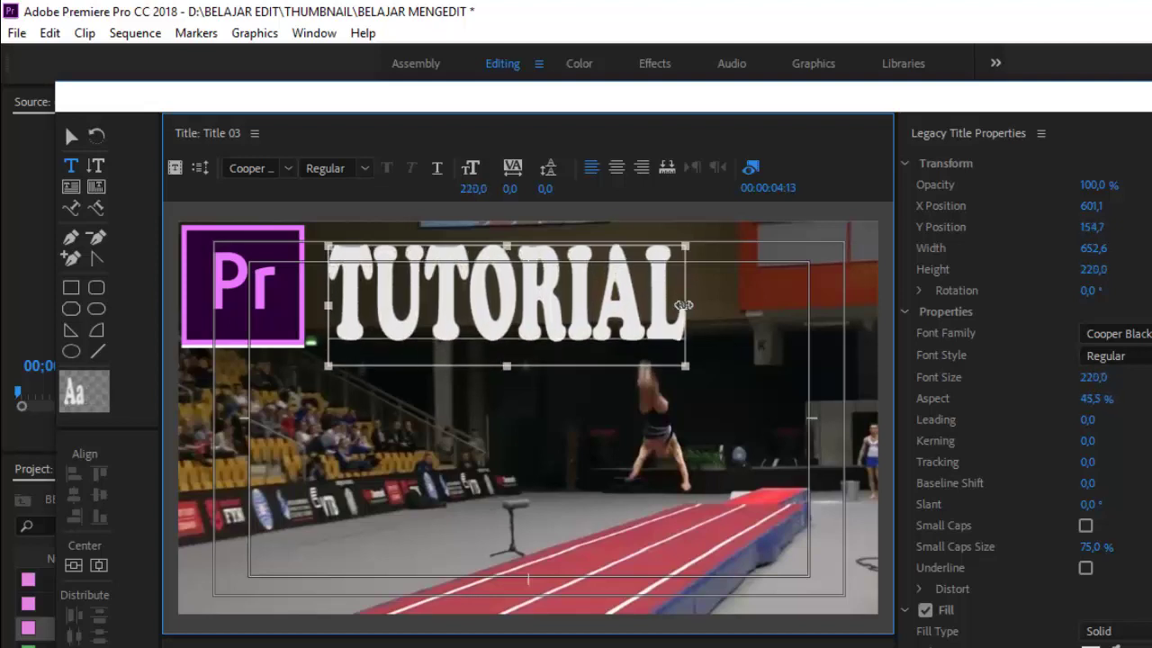
drag(684, 305, 831, 306)
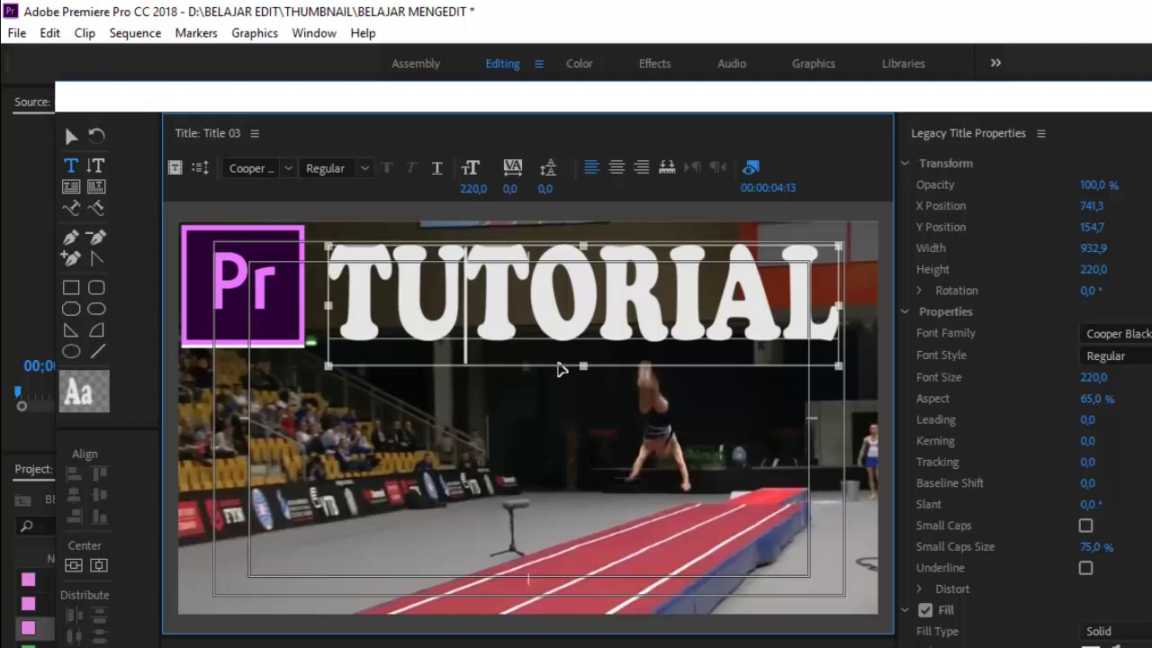
drag(581, 366, 574, 335)
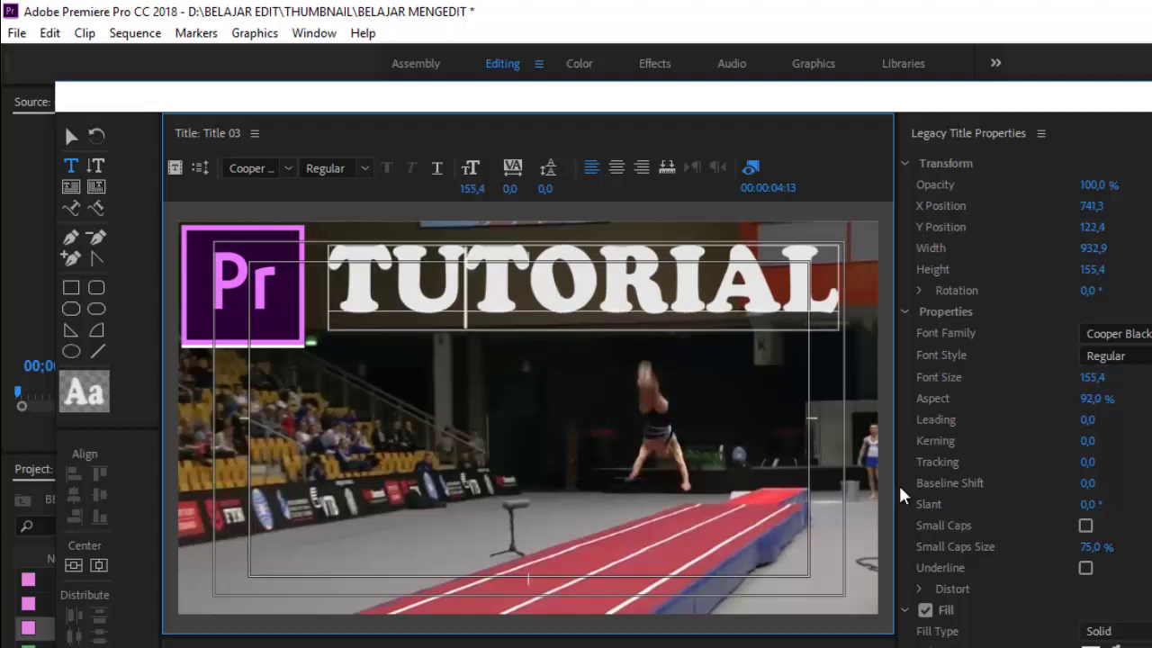
scroll(1008, 465, down, 1)
scroll(1025, 461, down, 1)
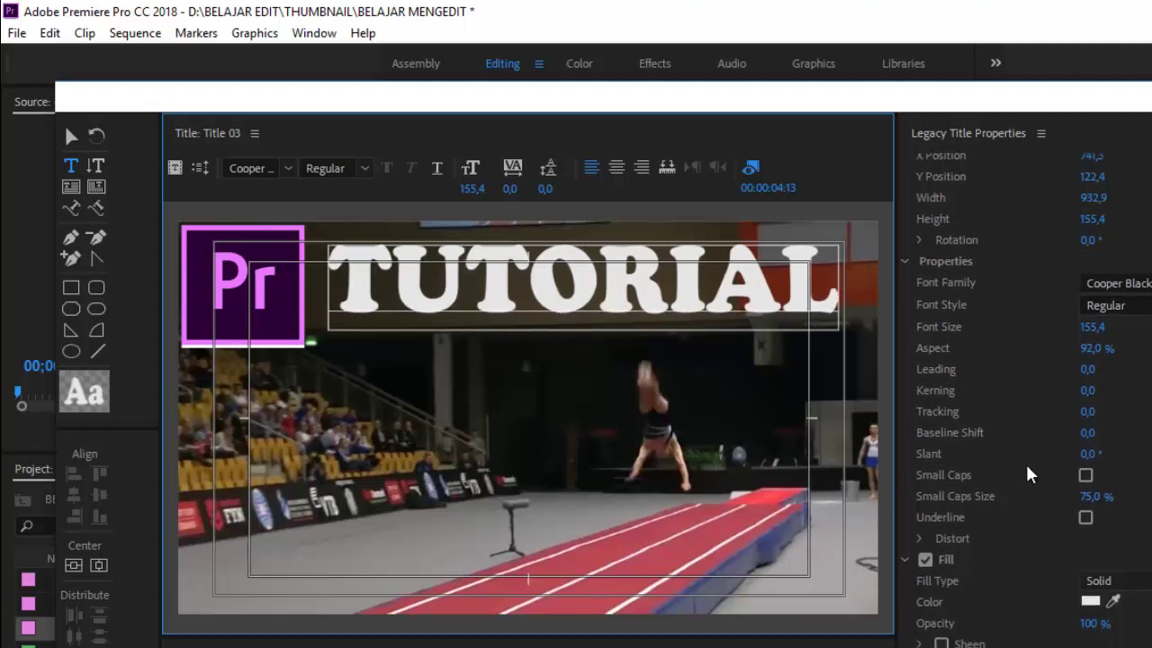
- Fill TUTORIAL with bright red F40B0B
click(1090, 602)
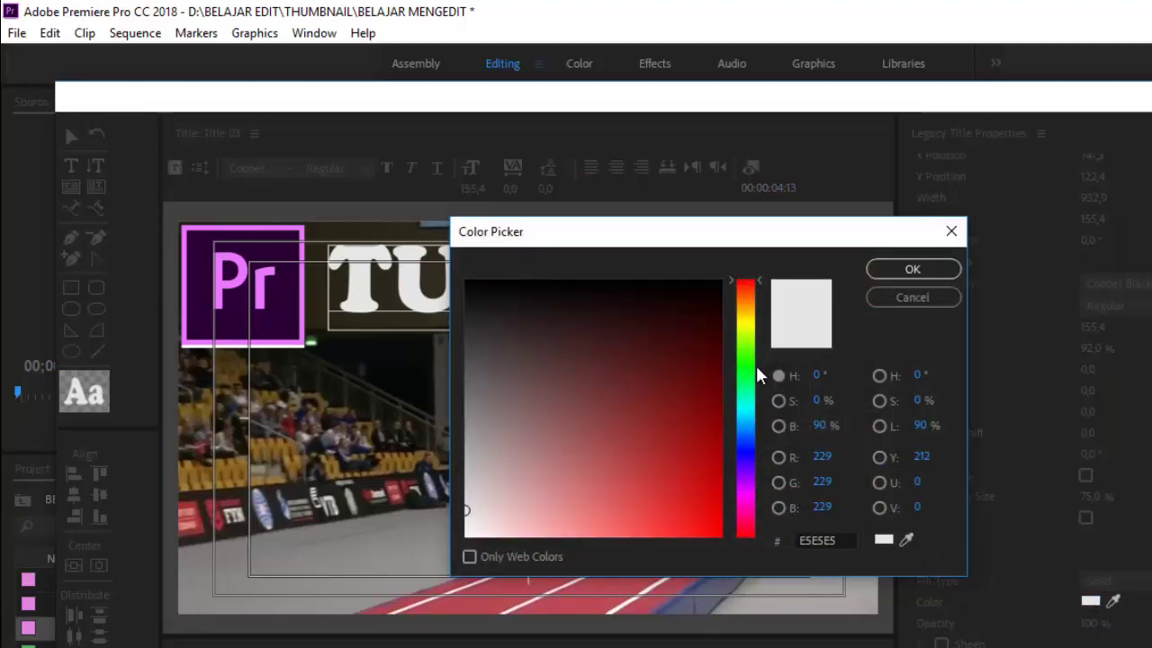
drag(720, 433, 709, 525)
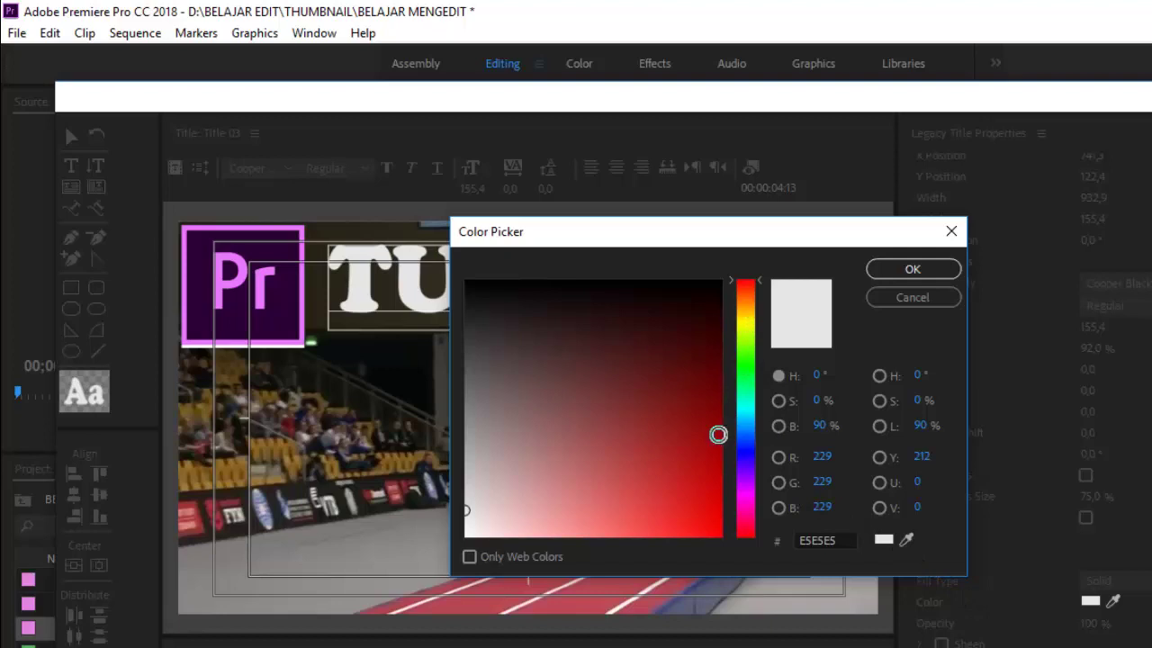
click(904, 270)
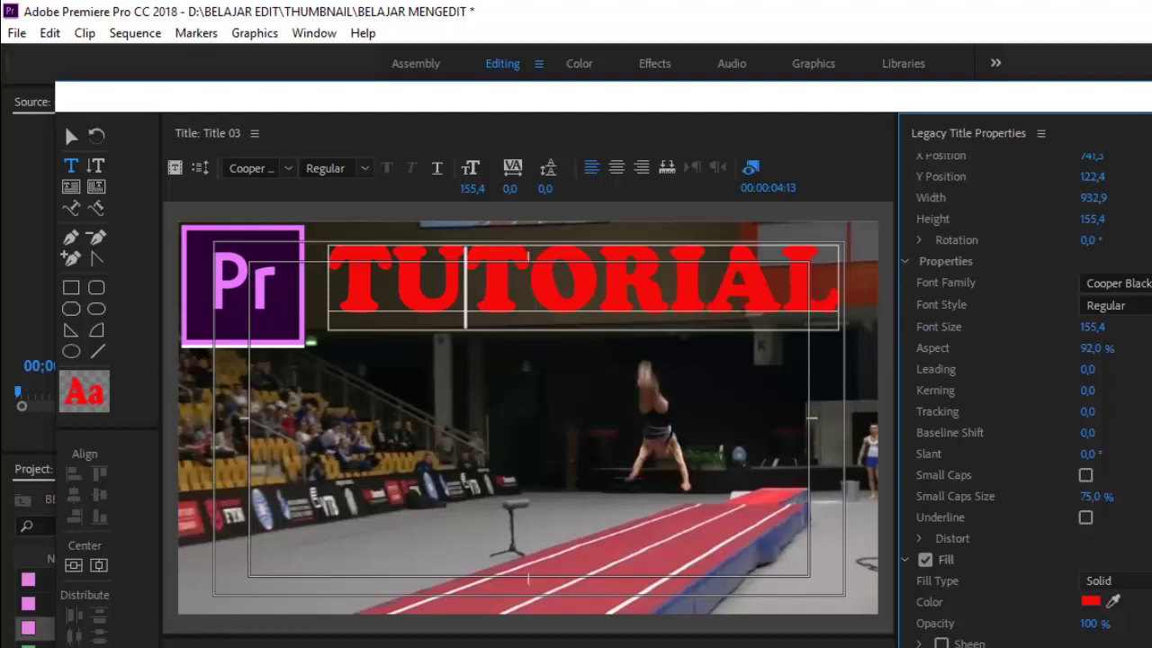
- Add an outer stroke around TUTORIAL in near-white FAF3F3
scroll(978, 535, down, 5)
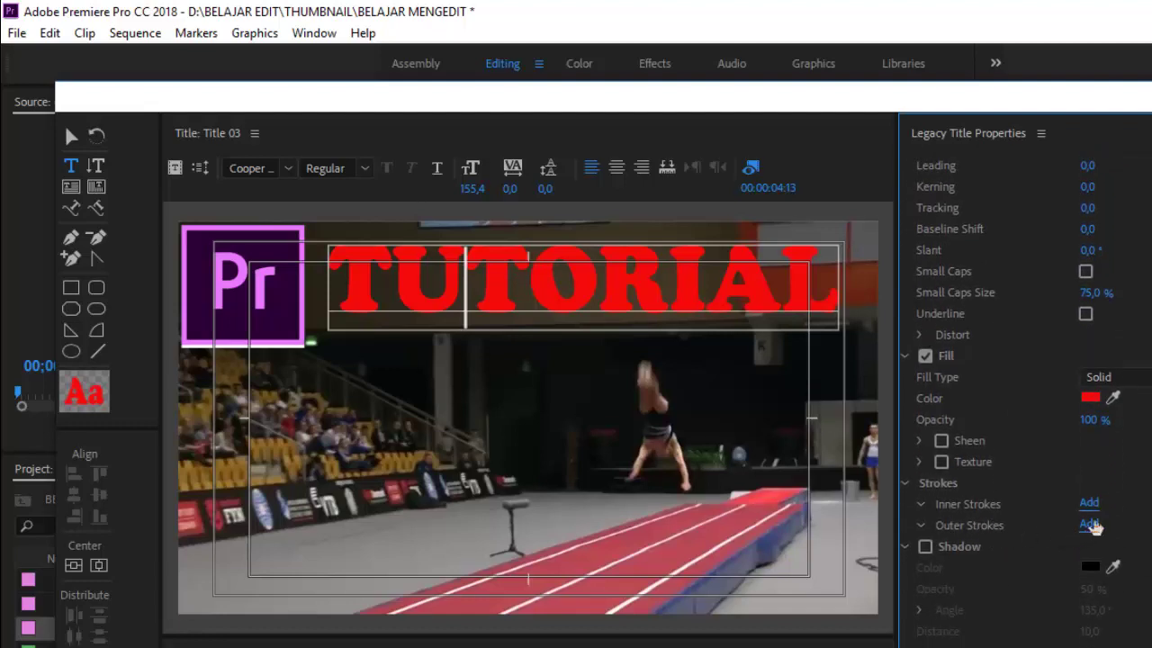
click(1089, 525)
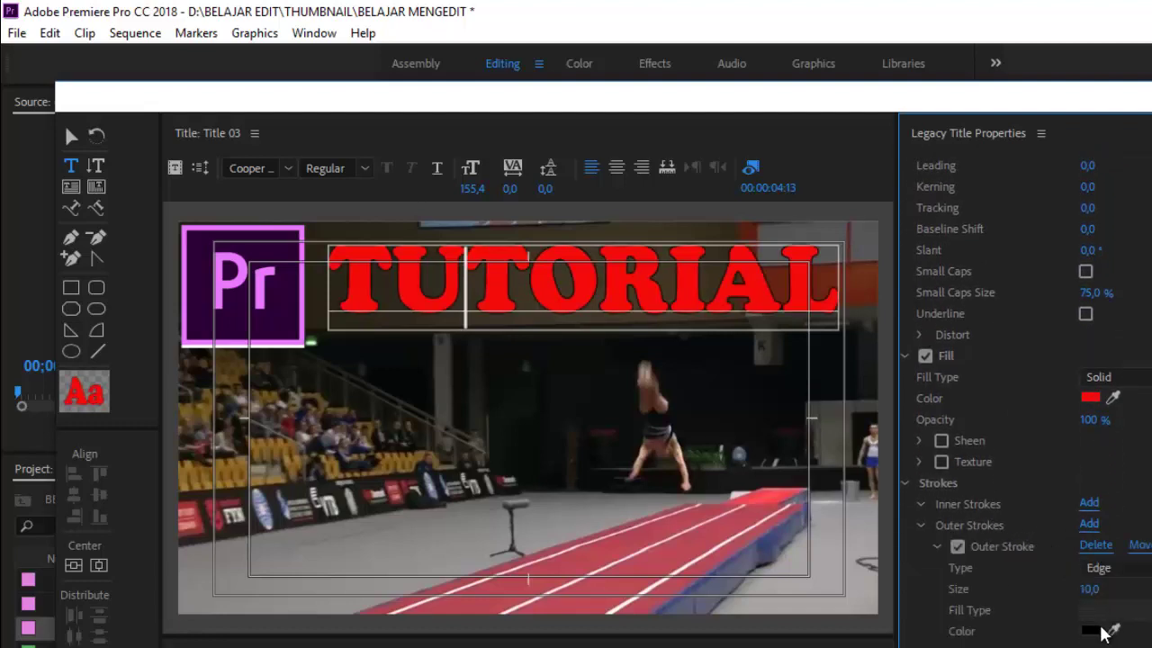
click(1091, 631)
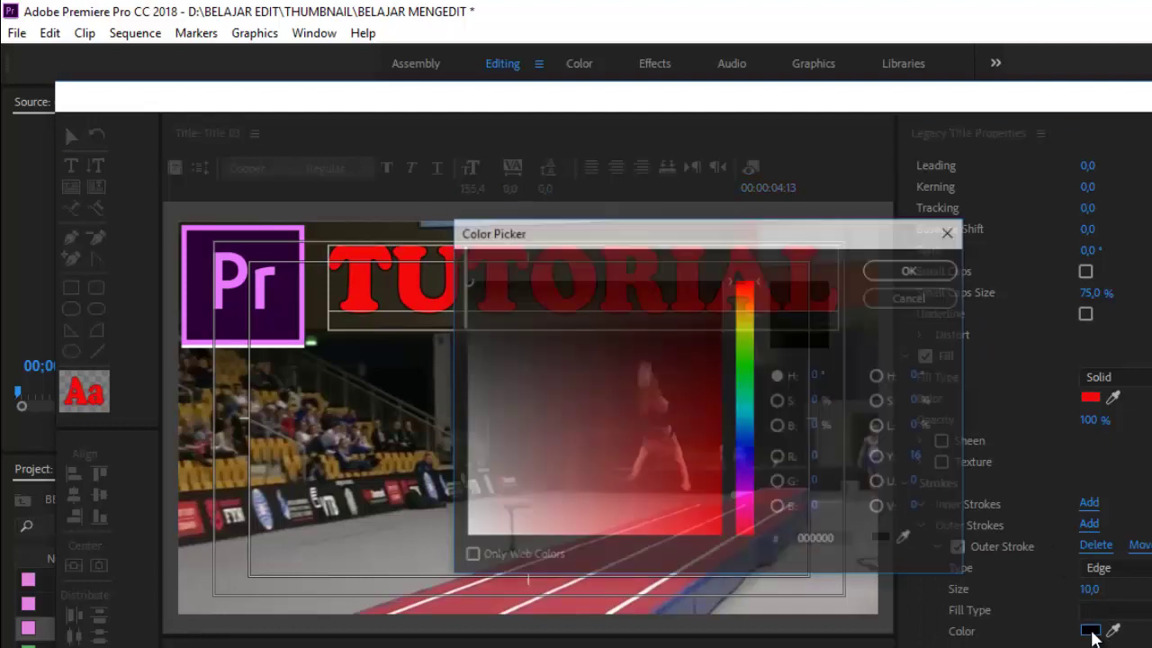
click(471, 531)
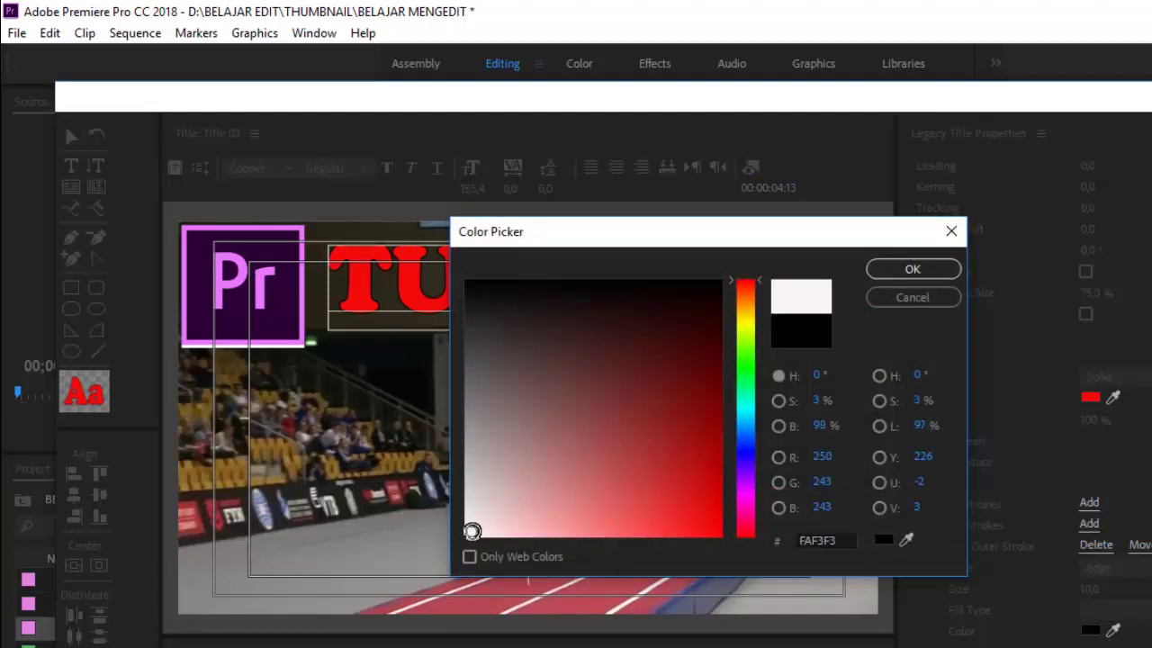
click(915, 270)
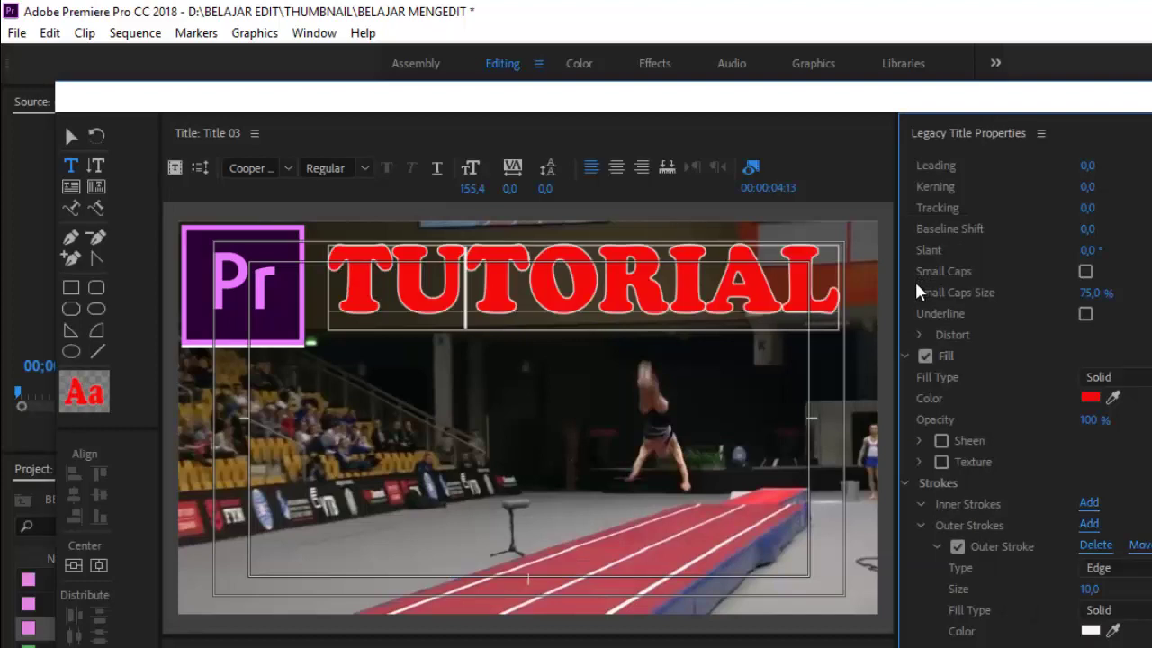
- Raise TUTORIAL's outer stroke size to 48 and type Adobe Premiere below it
mouse_move(1081, 589)
mouse_down()
mouse_move(1151, 596)
mouse_move(1093, 587)
mouse_up()
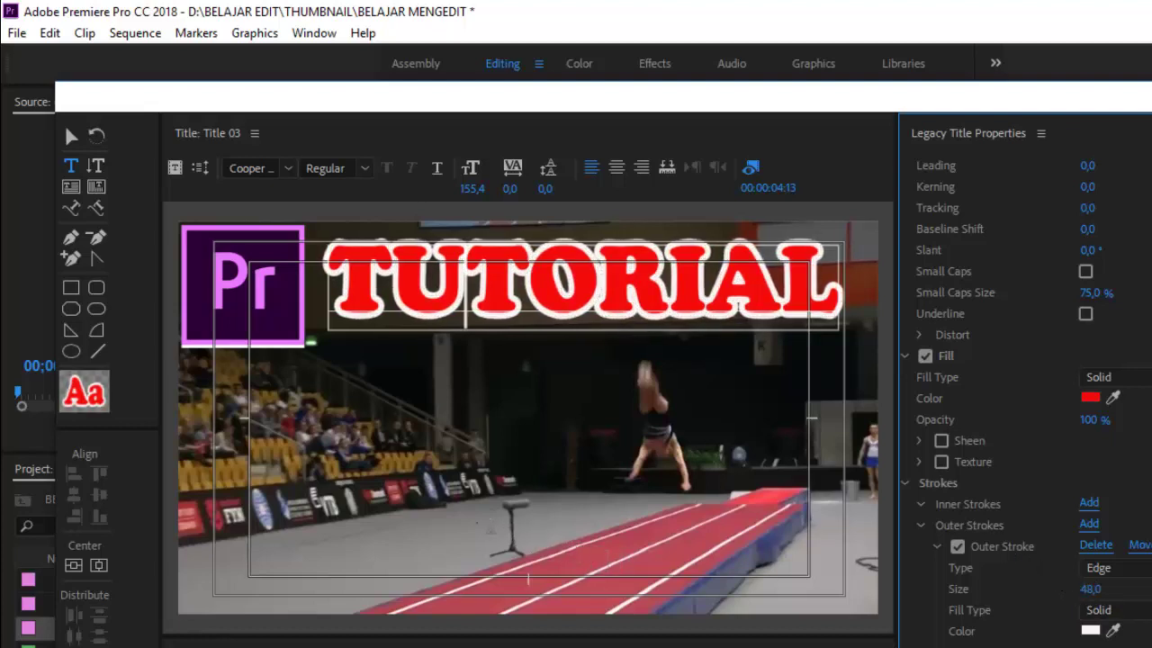
click(337, 383)
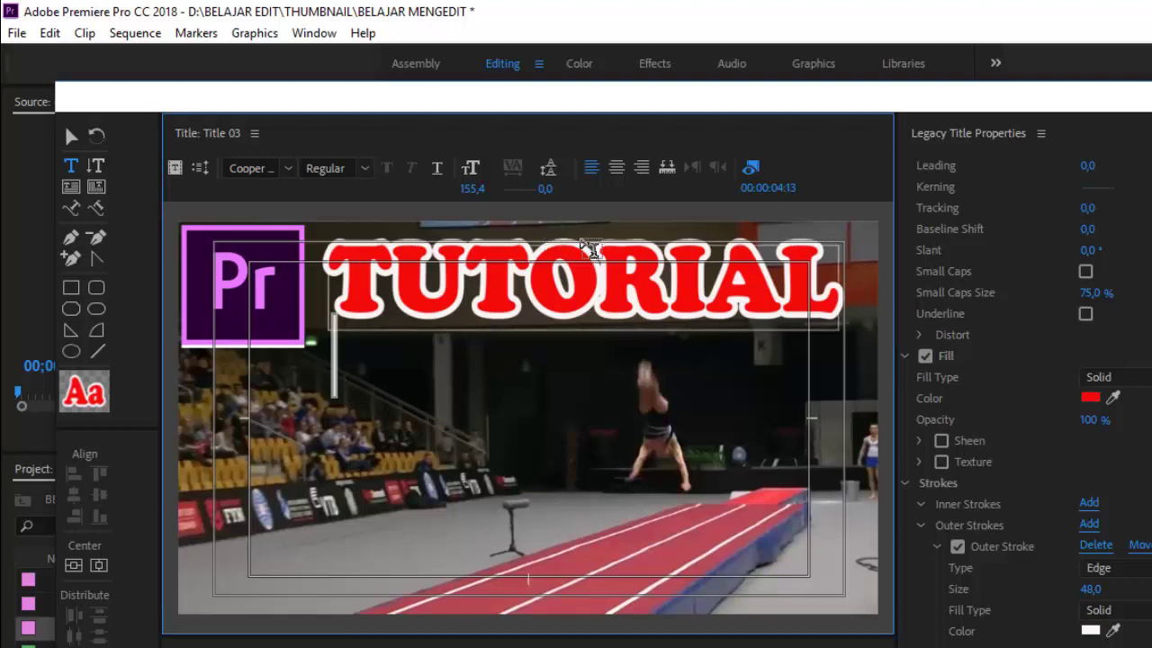
text(A)
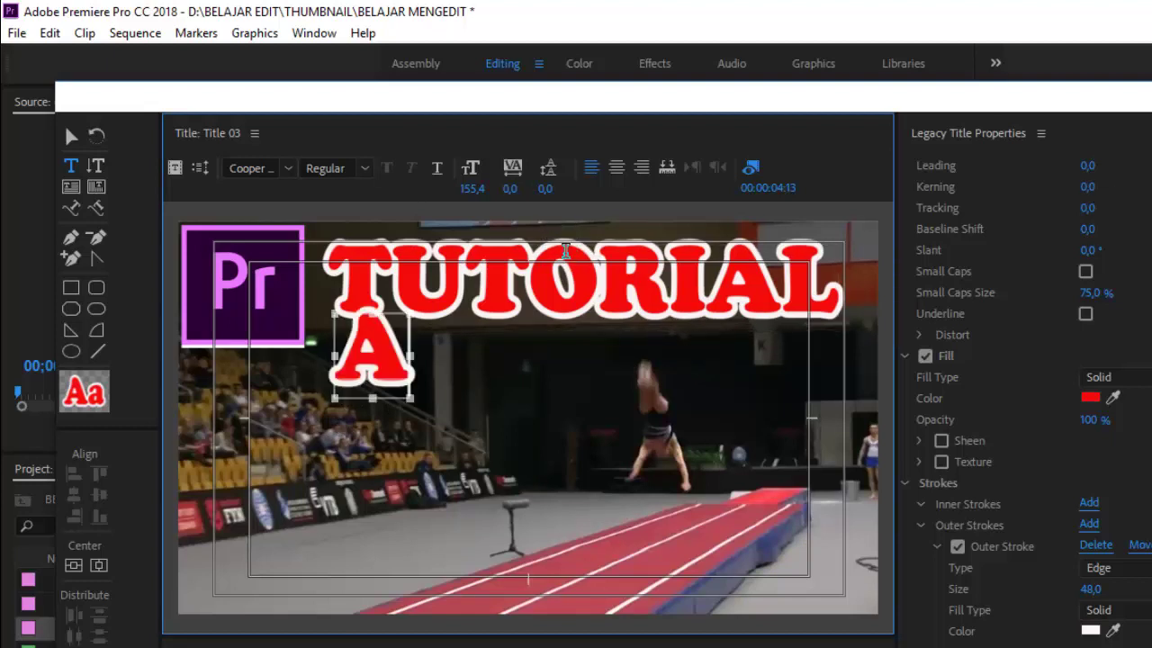
text(dobe)
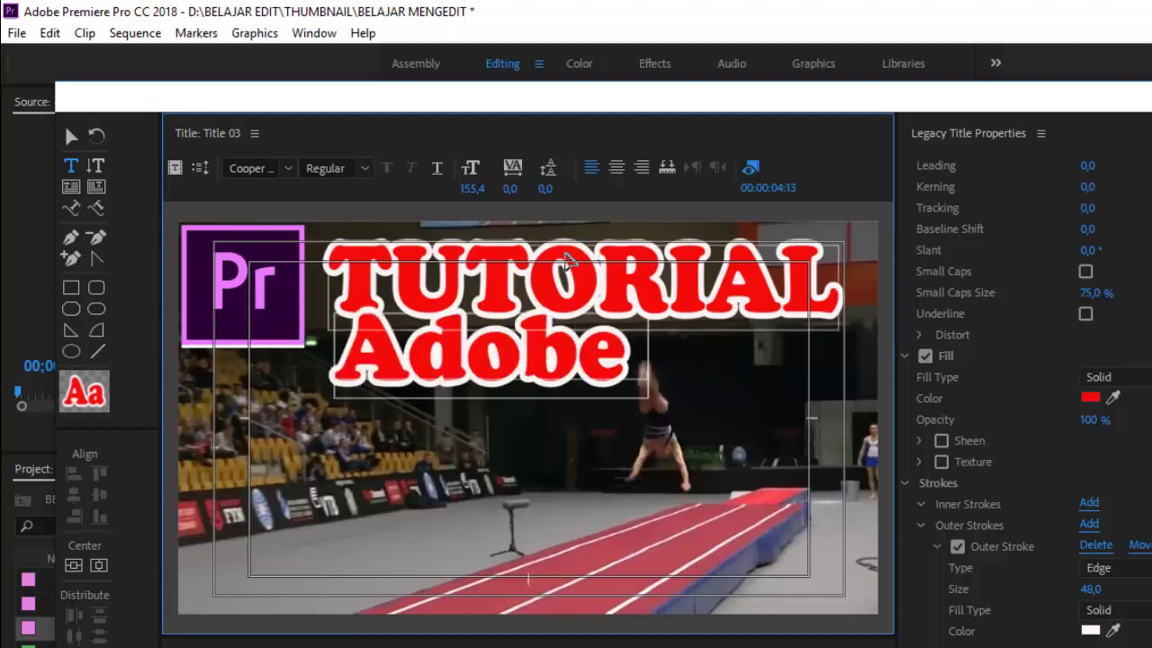
text( Prem)
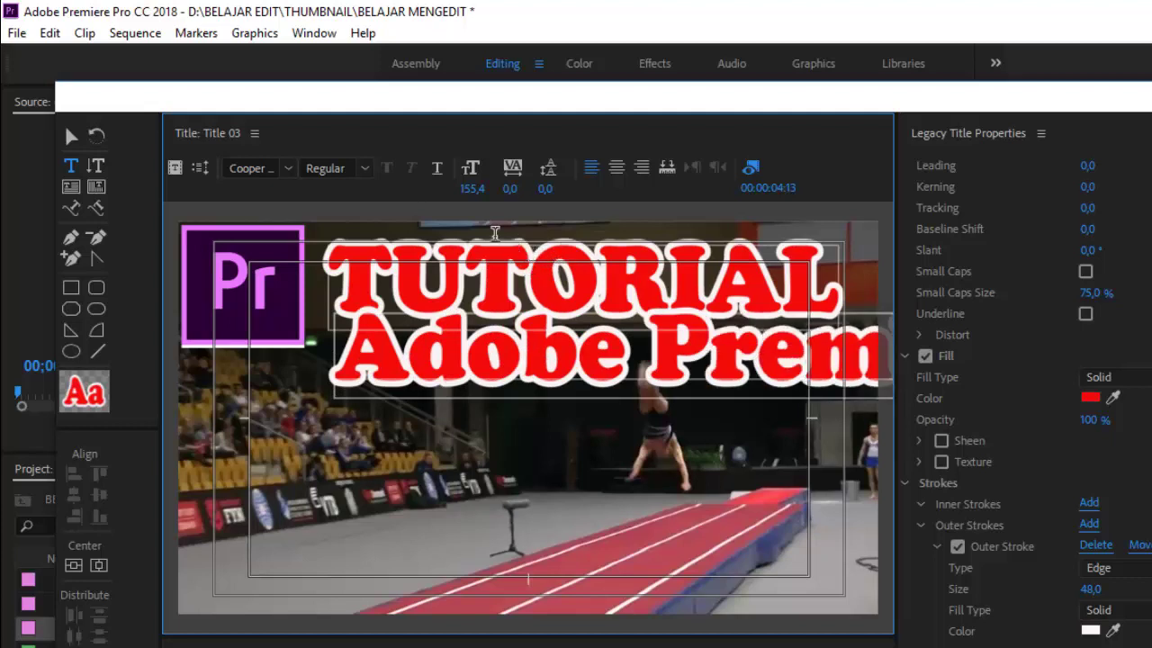
key(Escape)
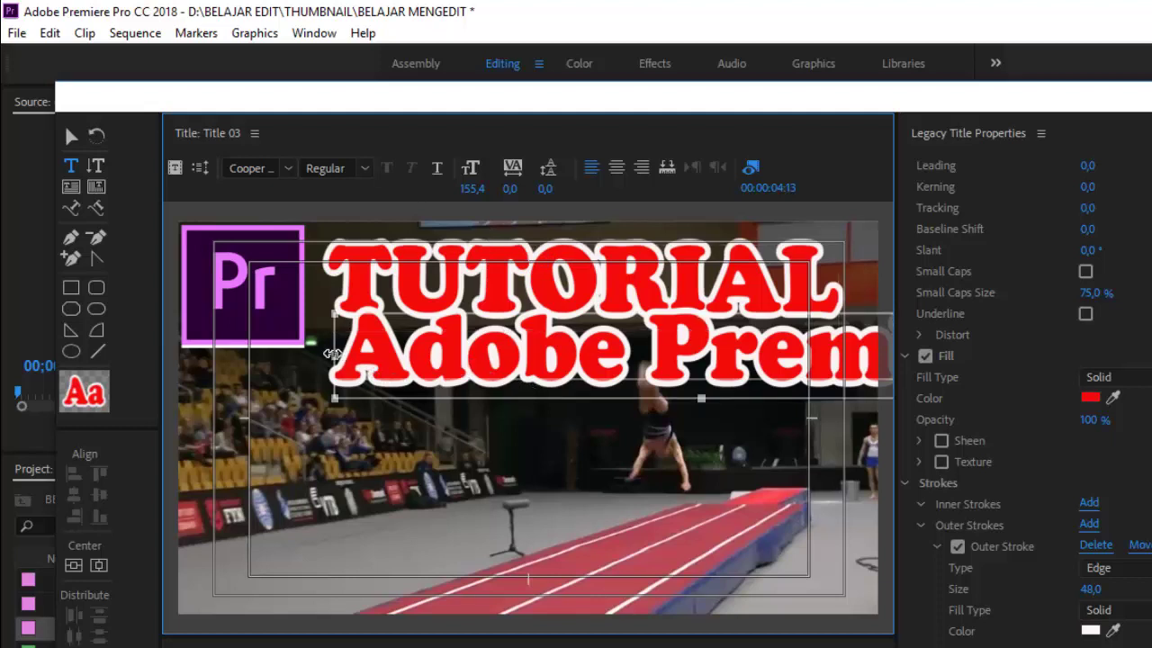
- Resize the Adobe Premiere text box to fit beneath TUTORIAL at size 85,2
mouse_move(331, 356)
mouse_down()
mouse_move(715, 357)
mouse_move(450, 369)
mouse_up()
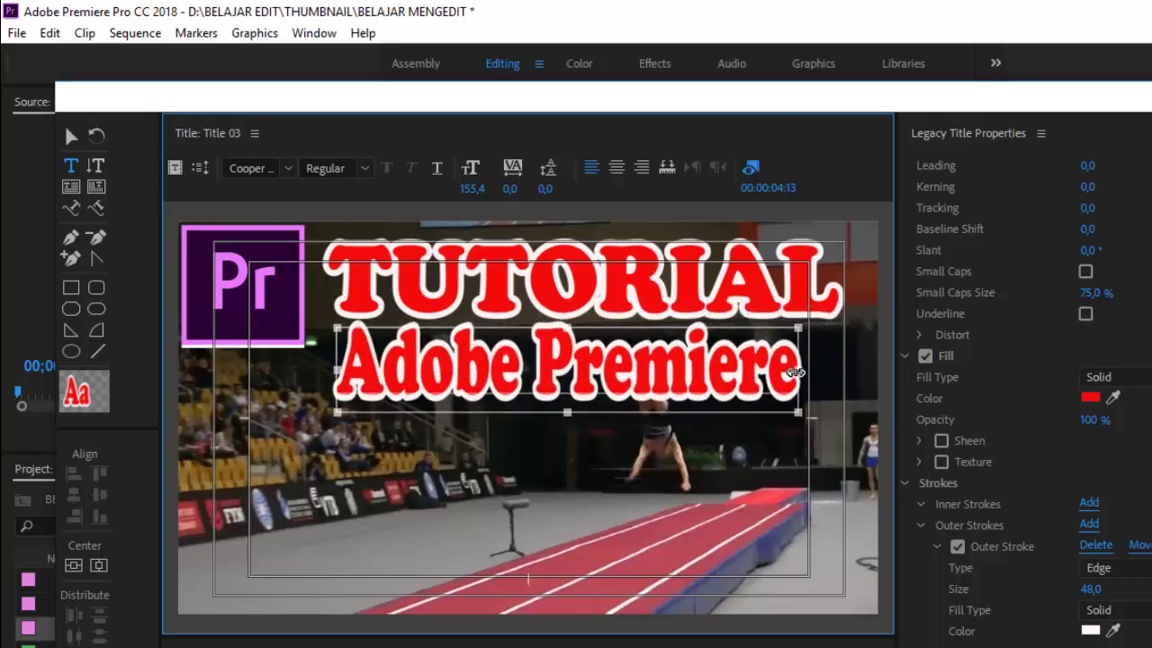
drag(804, 369, 840, 369)
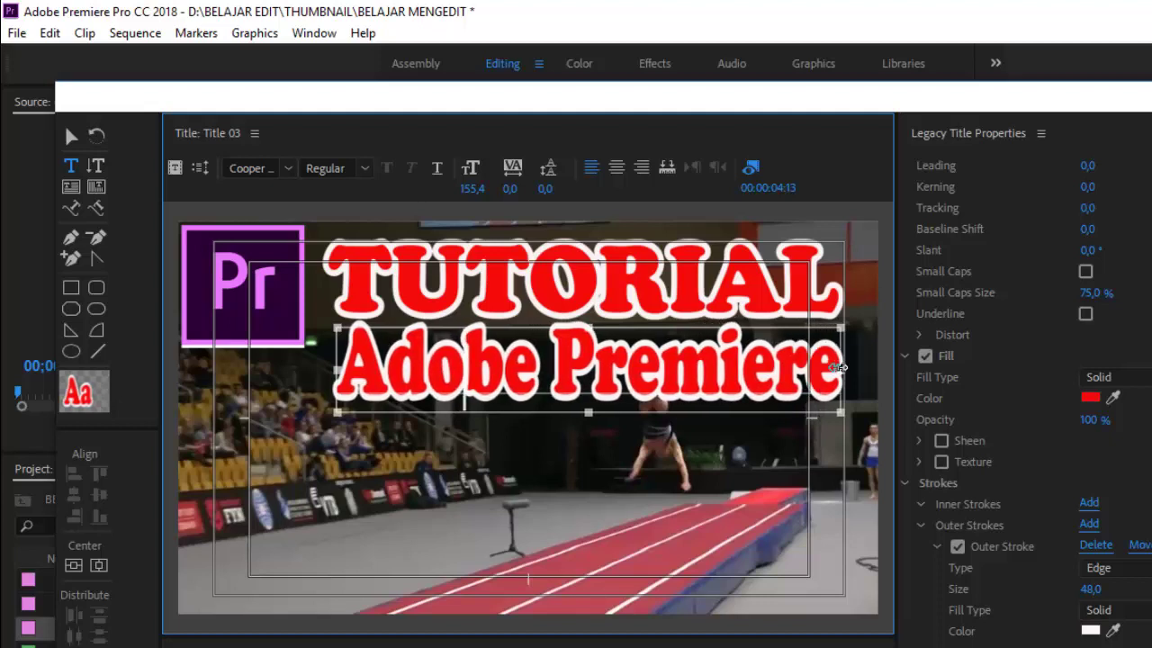
drag(587, 328, 594, 360)
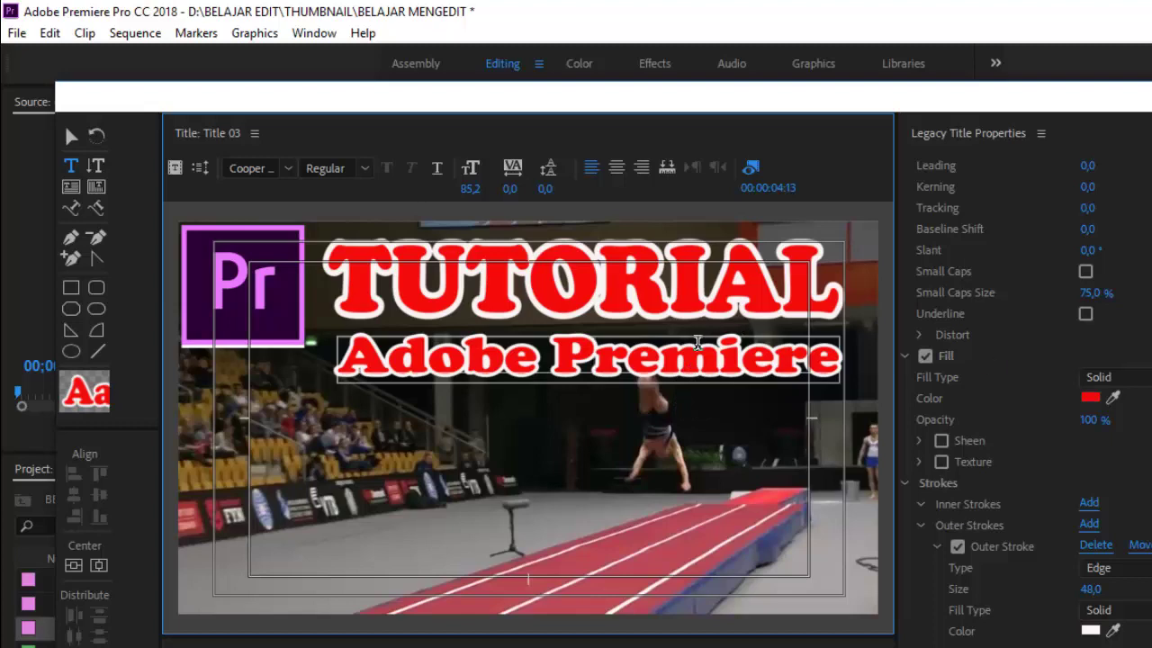
- Fill the Adobe Premiere line with yellow
click(1090, 396)
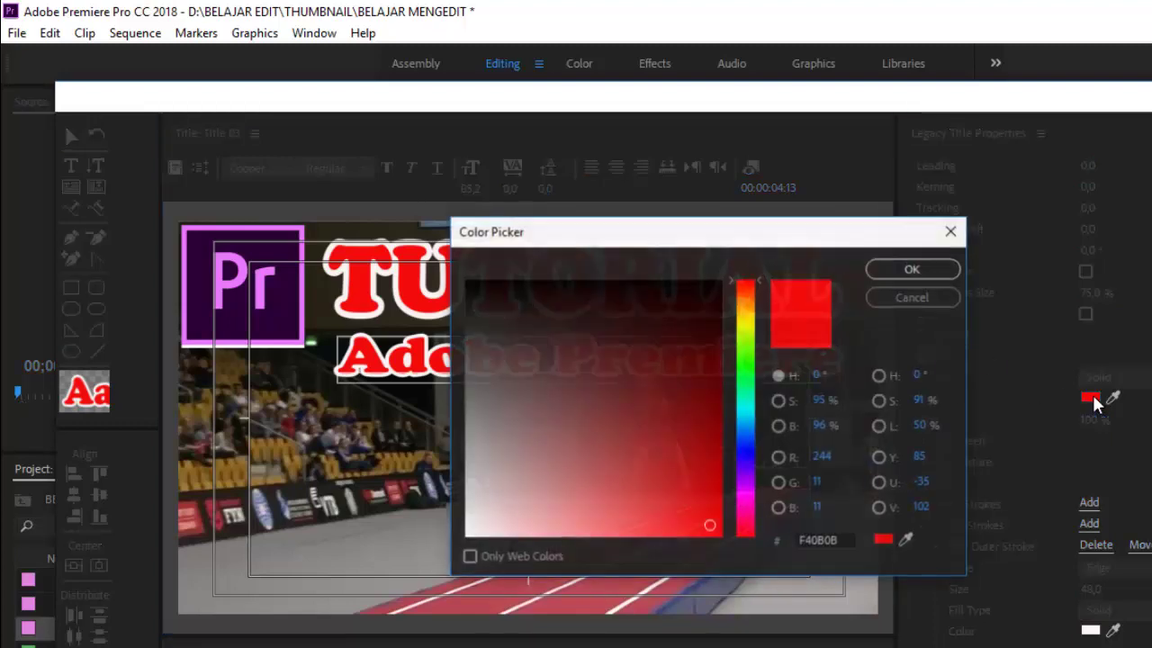
click(747, 326)
click(900, 270)
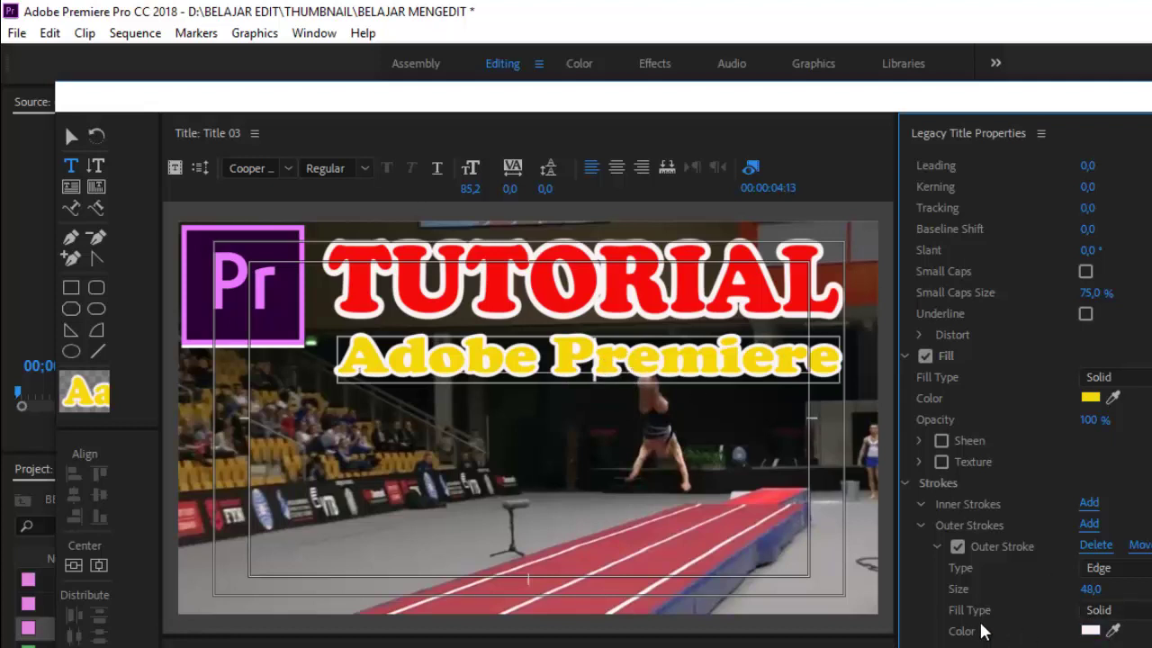
- Give Adobe Premiere a near-black 090707 outer stroke of size 58
click(1089, 633)
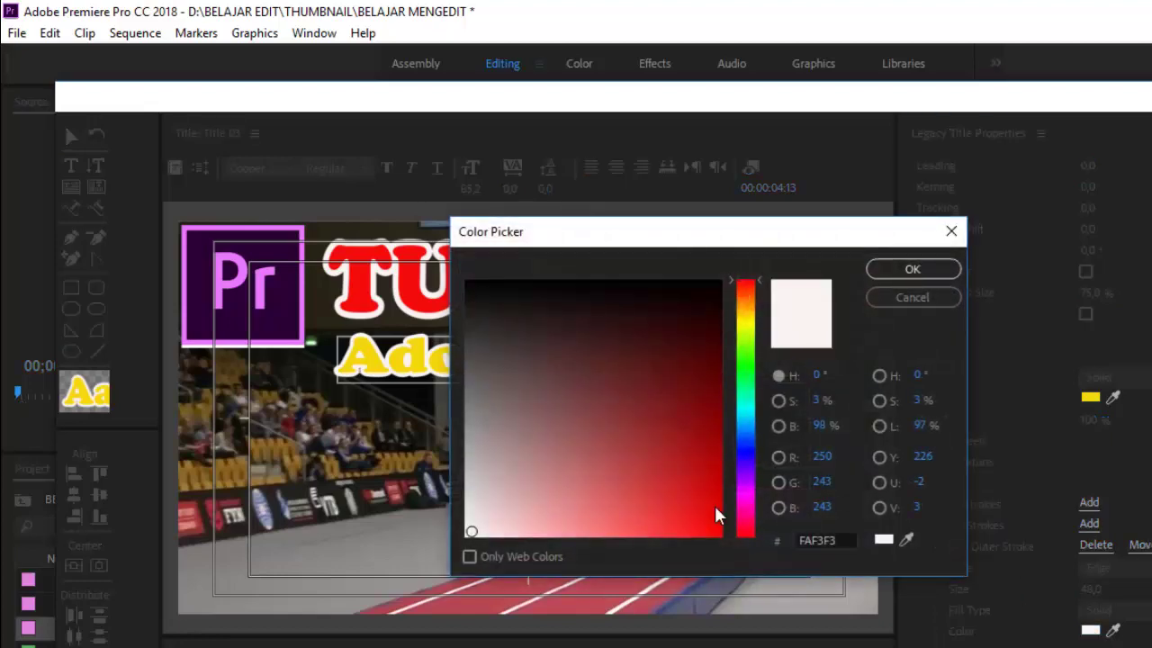
click(530, 288)
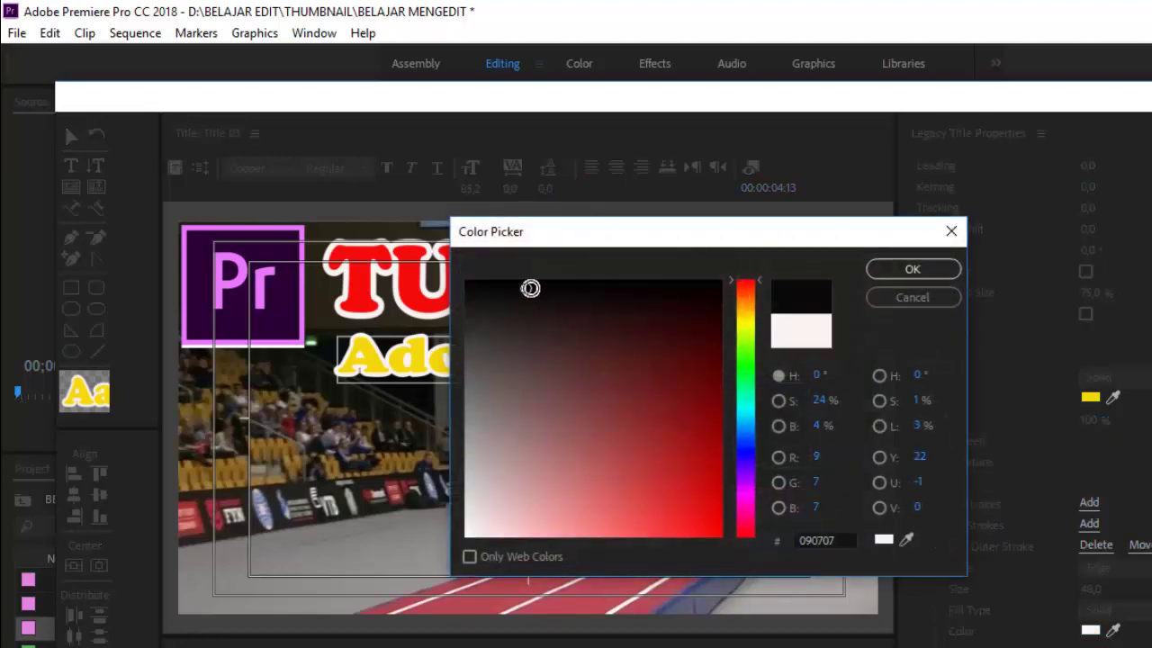
click(924, 269)
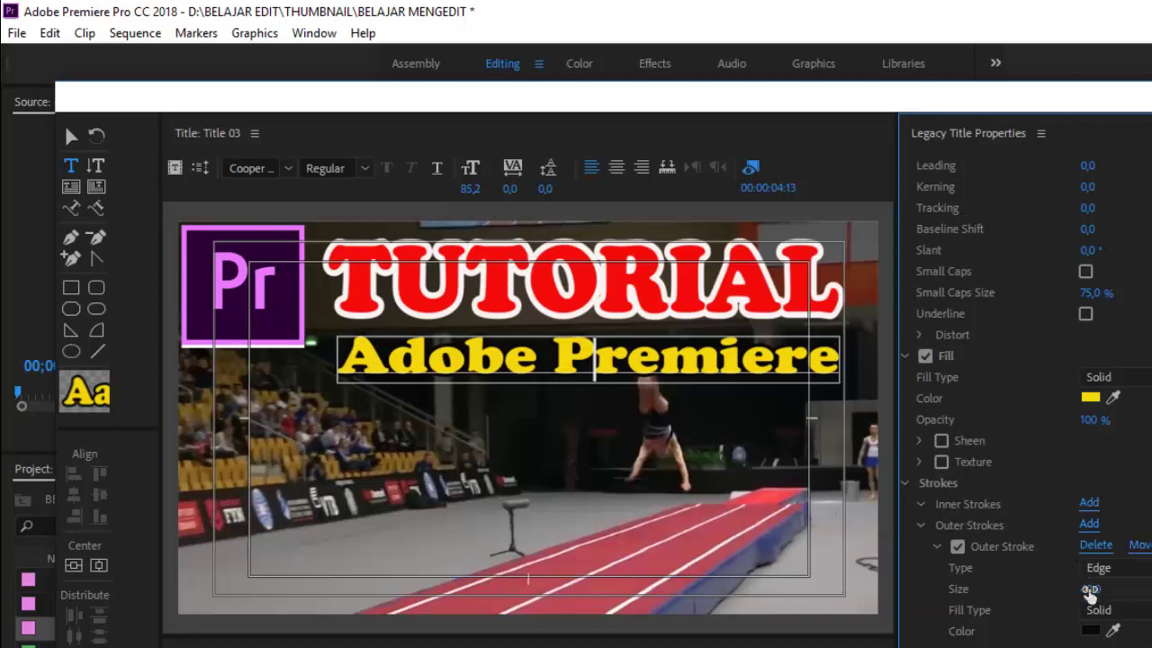
mouse_move(1089, 589)
mouse_down()
mouse_move(855, 630)
mouse_move(912, 637)
mouse_move(1096, 588)
mouse_up()
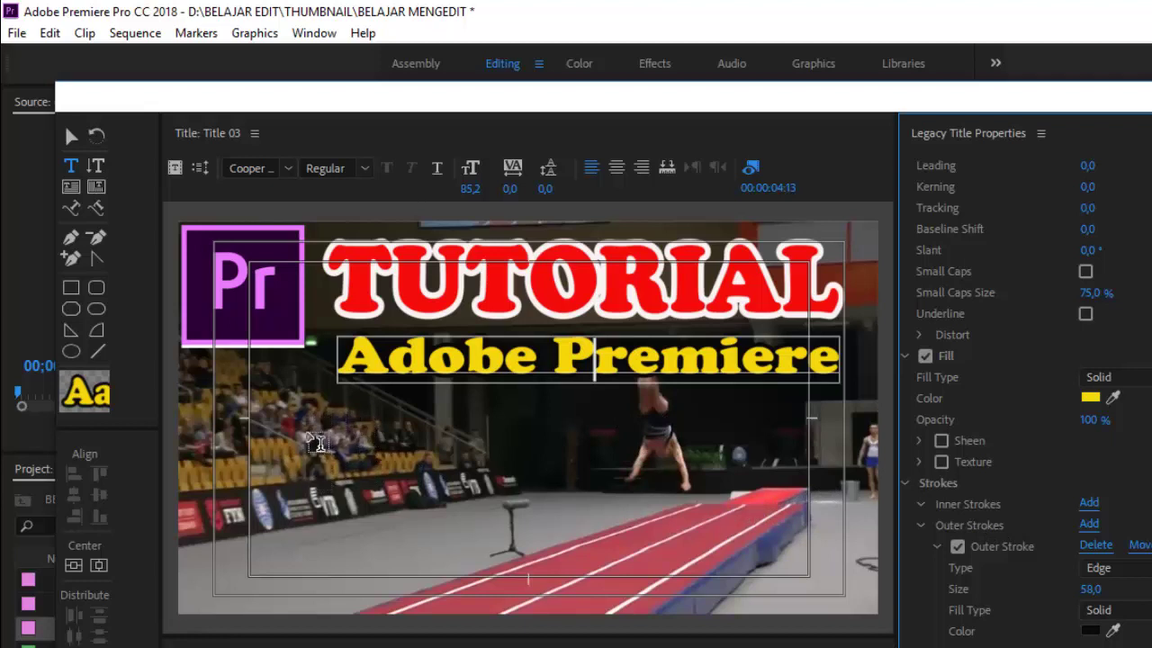
- Draw a 607,8 × 349,9 yellow rectangle in the lower left with outer stroke size 0
click(70, 284)
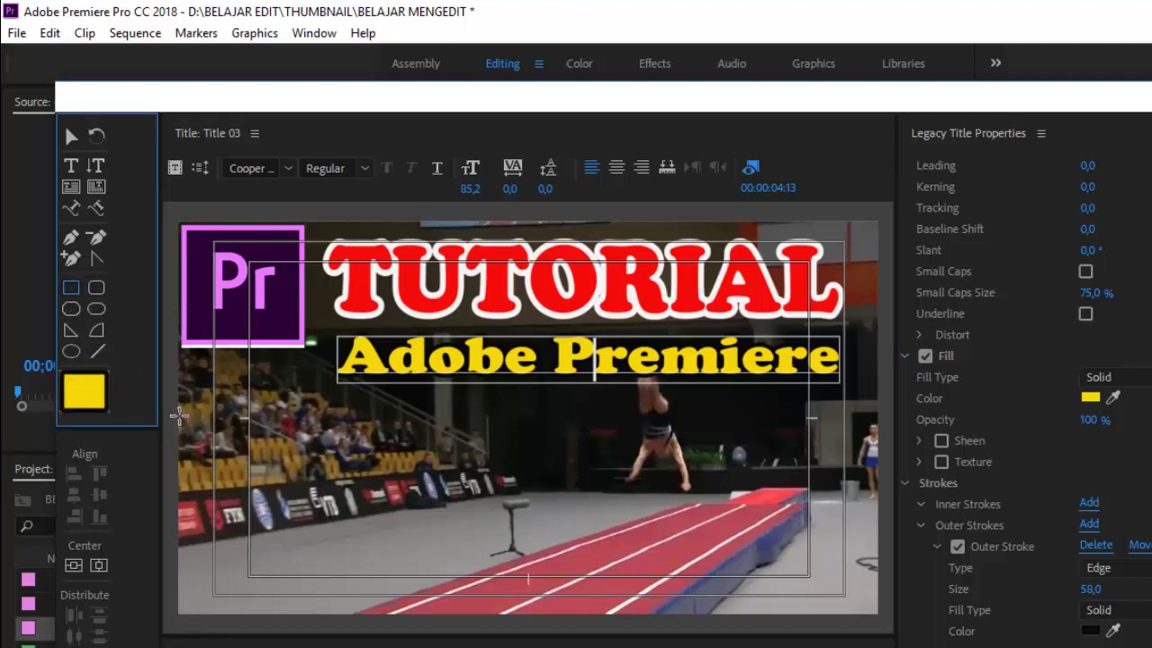
mouse_move(178, 415)
mouse_down()
mouse_move(486, 541)
mouse_move(507, 606)
mouse_up()
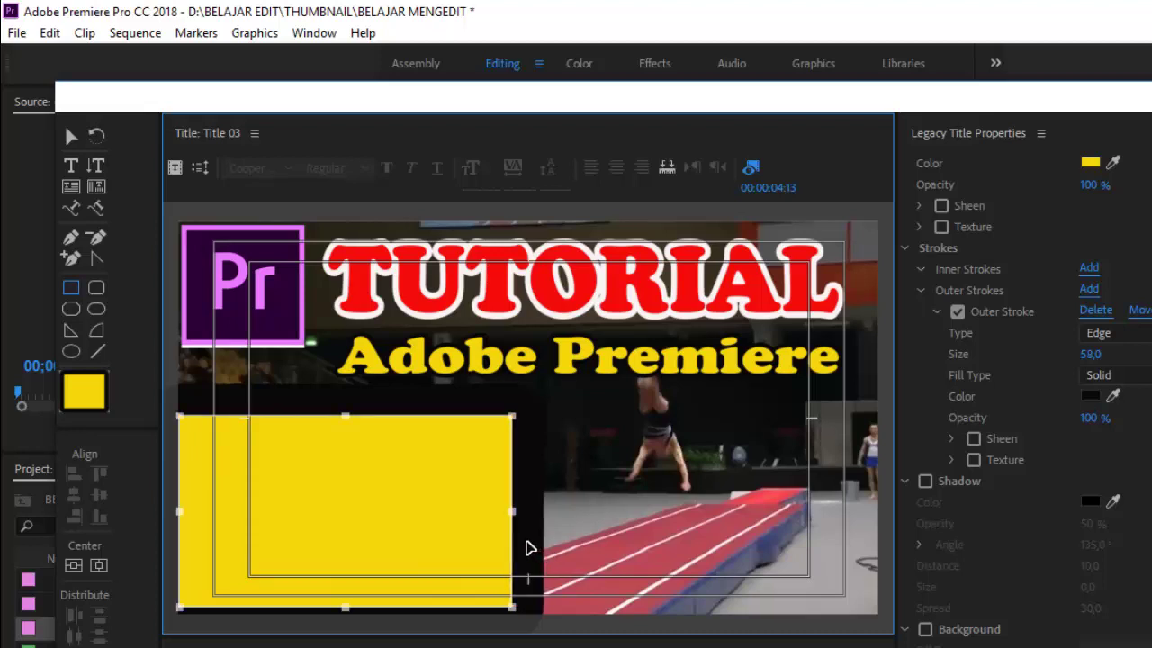
click(529, 548)
drag(1091, 355, 976, 356)
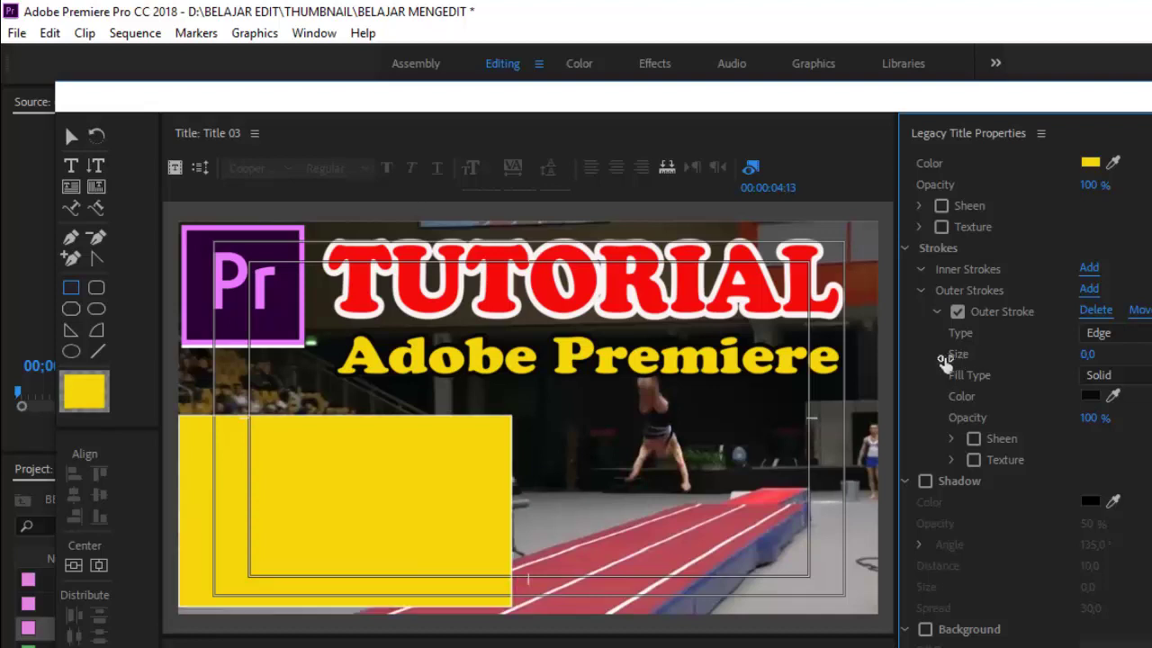
scroll(1098, 370, up, 5)
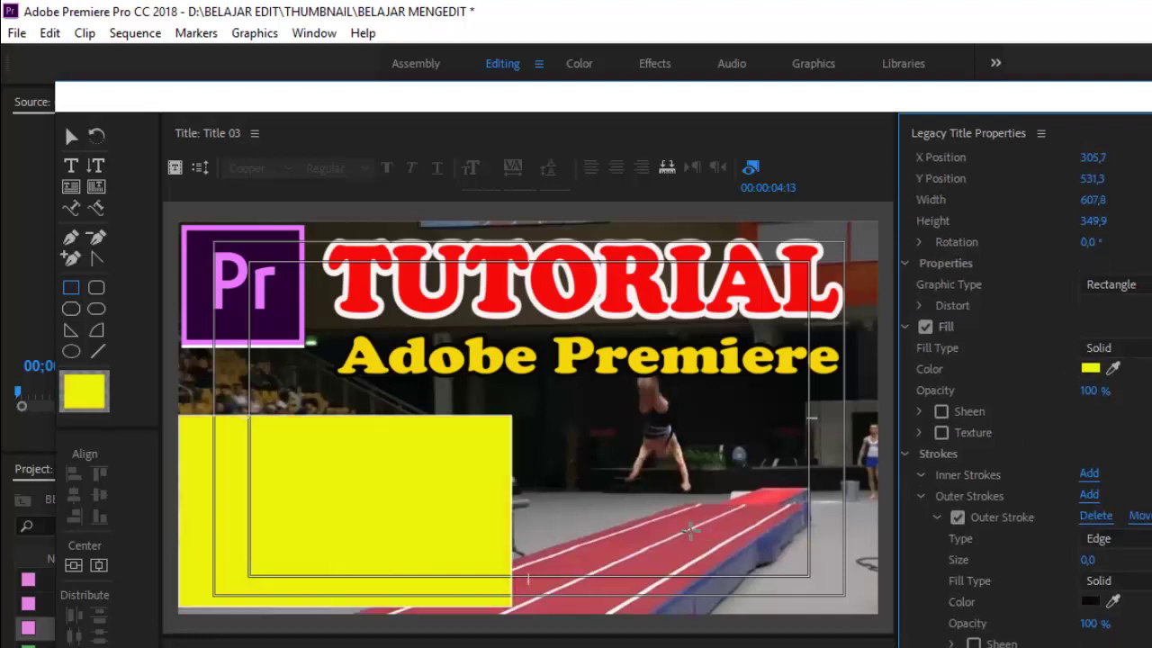
click(342, 542)
- Type TINGKAT and PEMULA on two lines inside the yellow rectangle
click(67, 169)
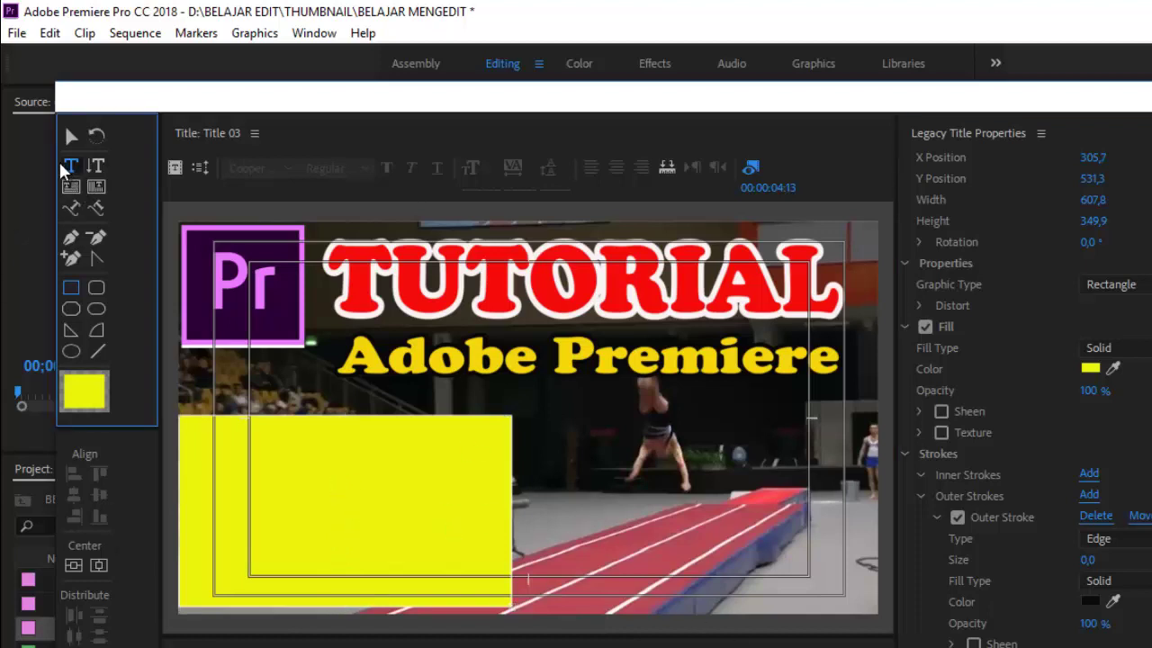
click(67, 169)
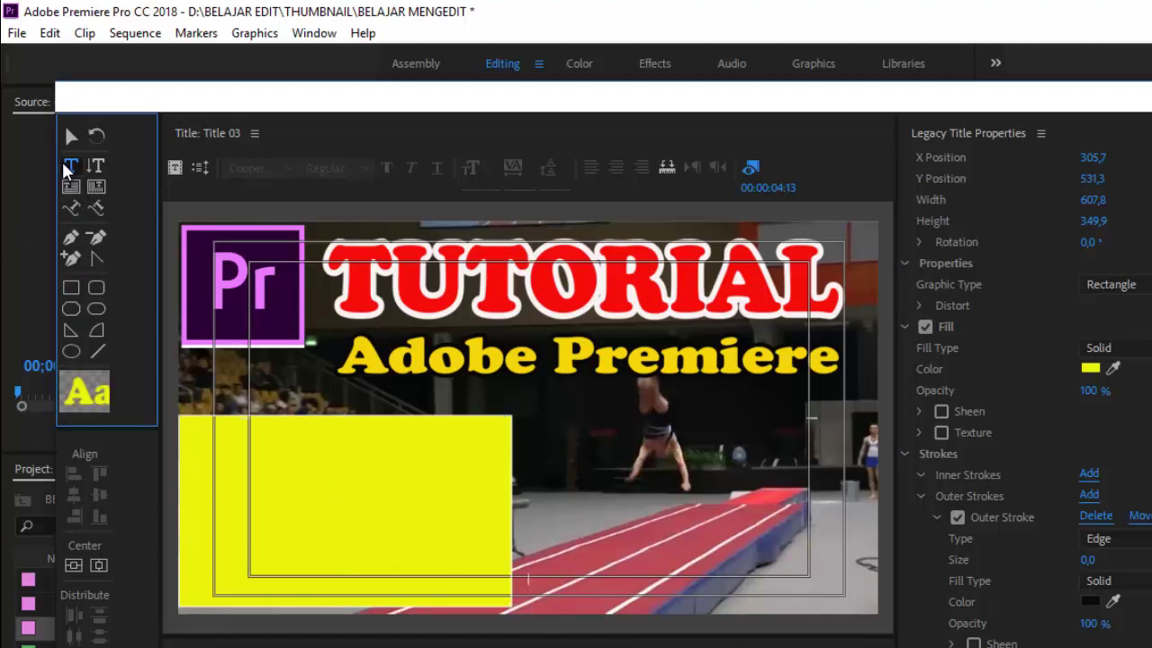
click(333, 453)
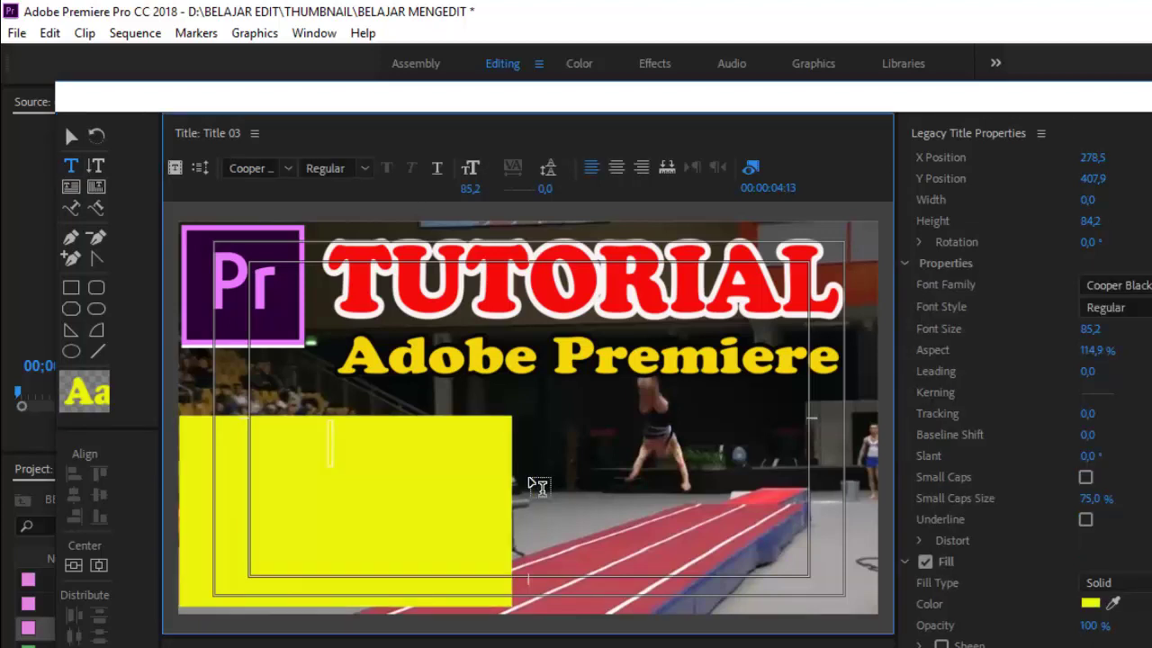
text(SING)
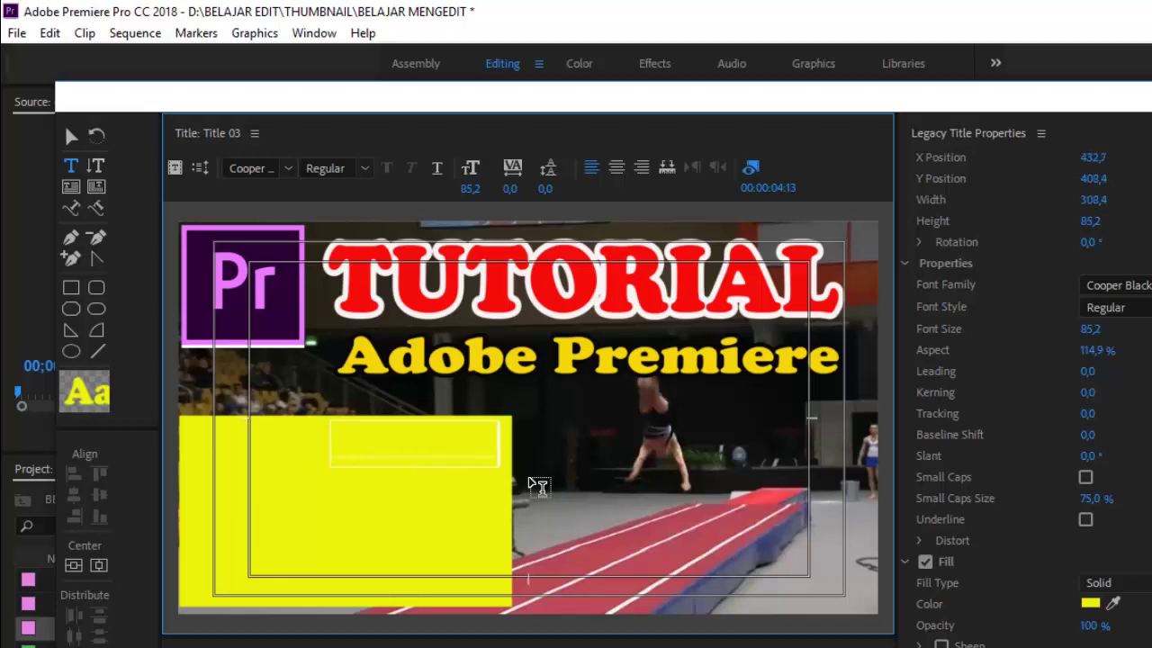
text(KAT)
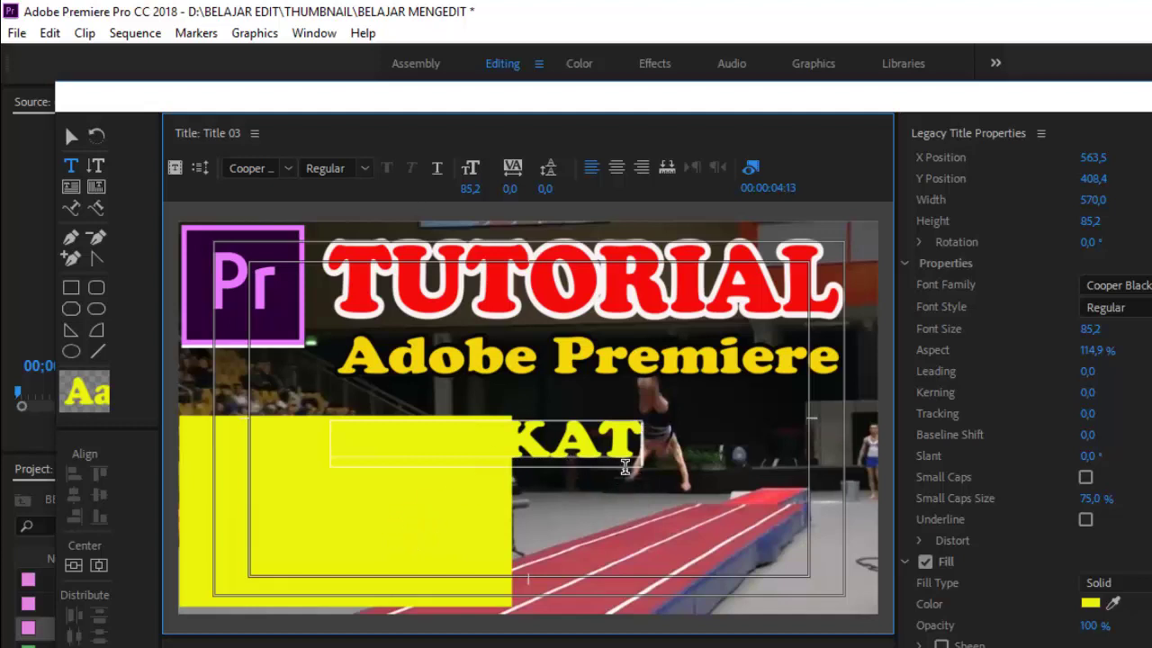
key(Return)
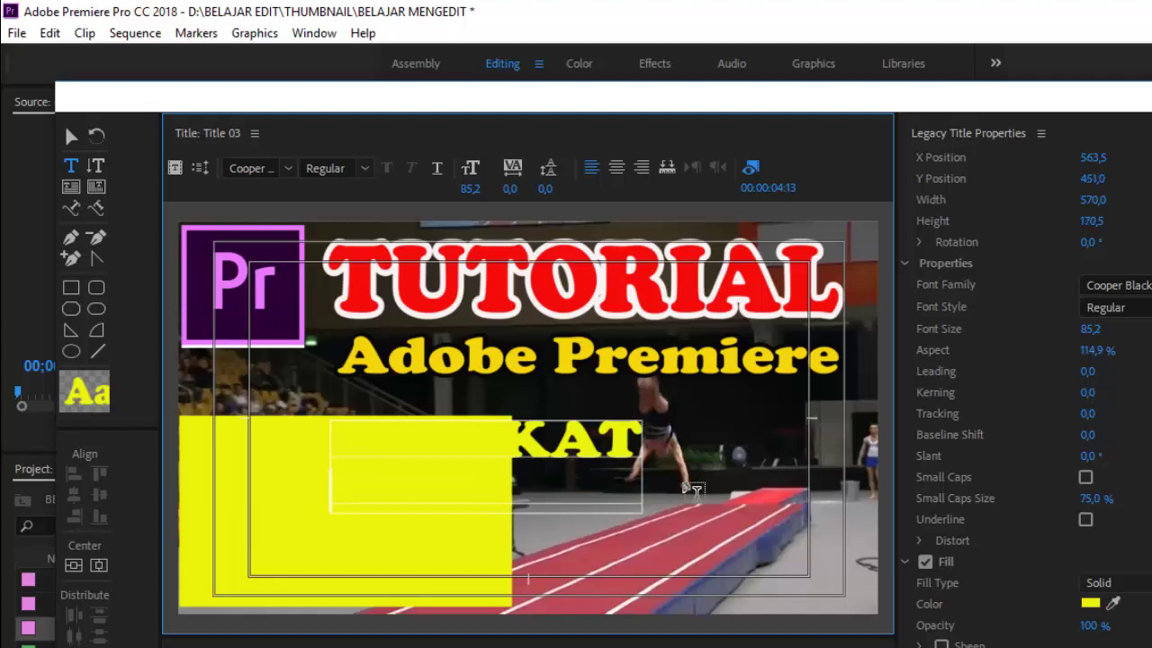
text(PEMULS)
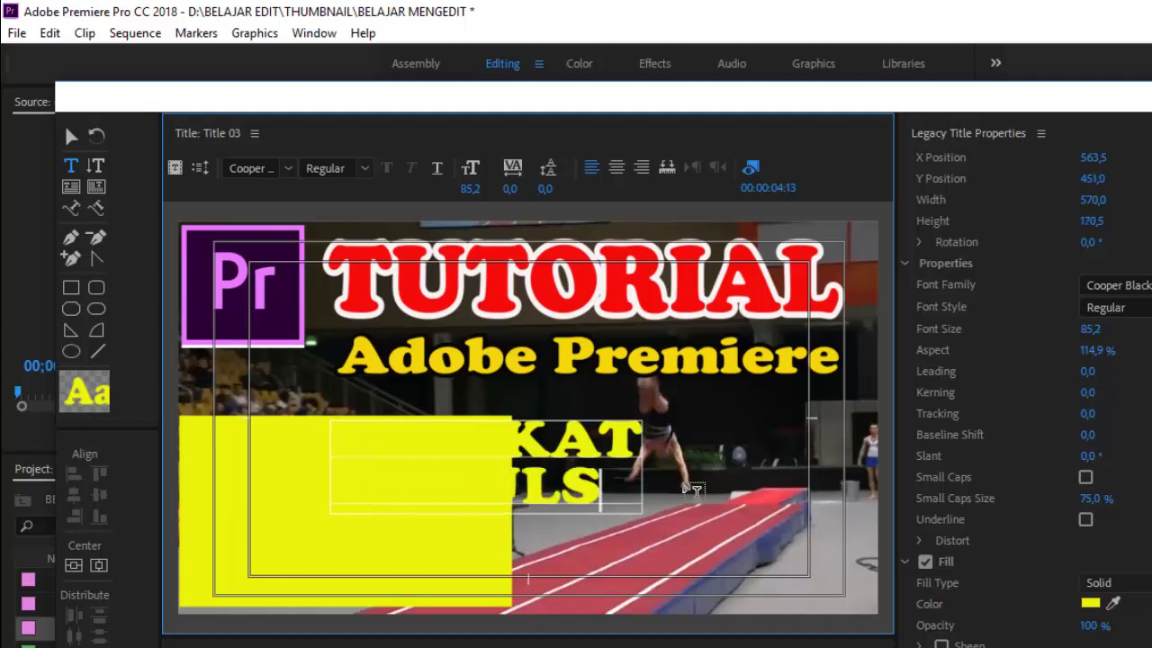
key(BackSpace)
text(A)
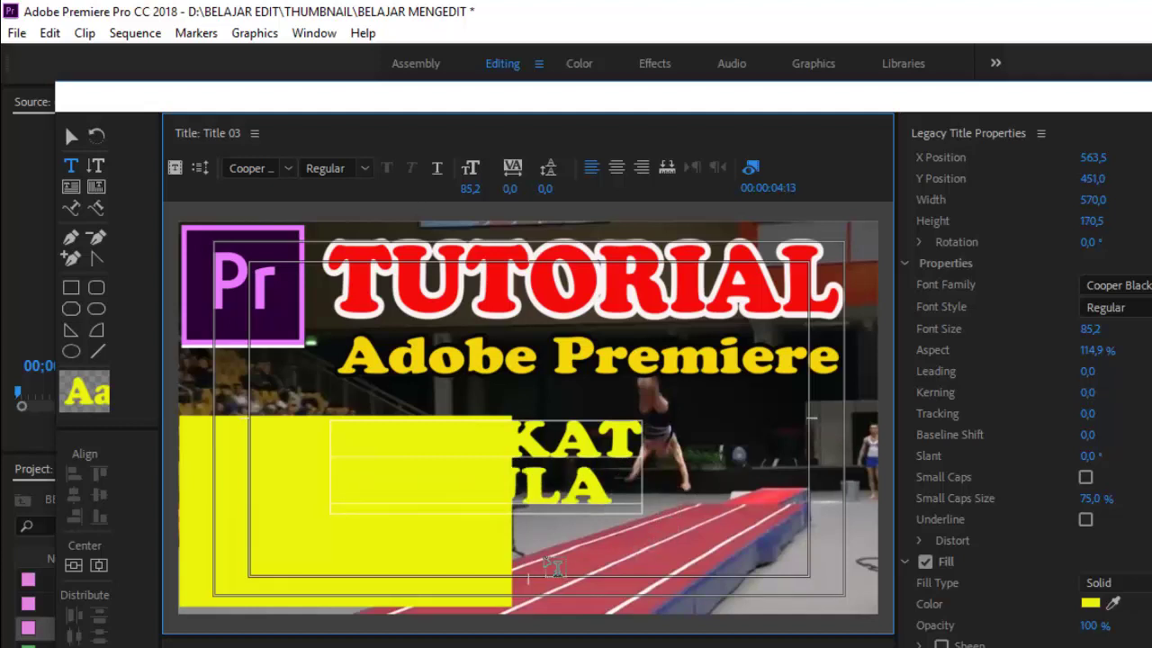
- Colour the TINGKAT PEMULA text magenta
click(1090, 604)
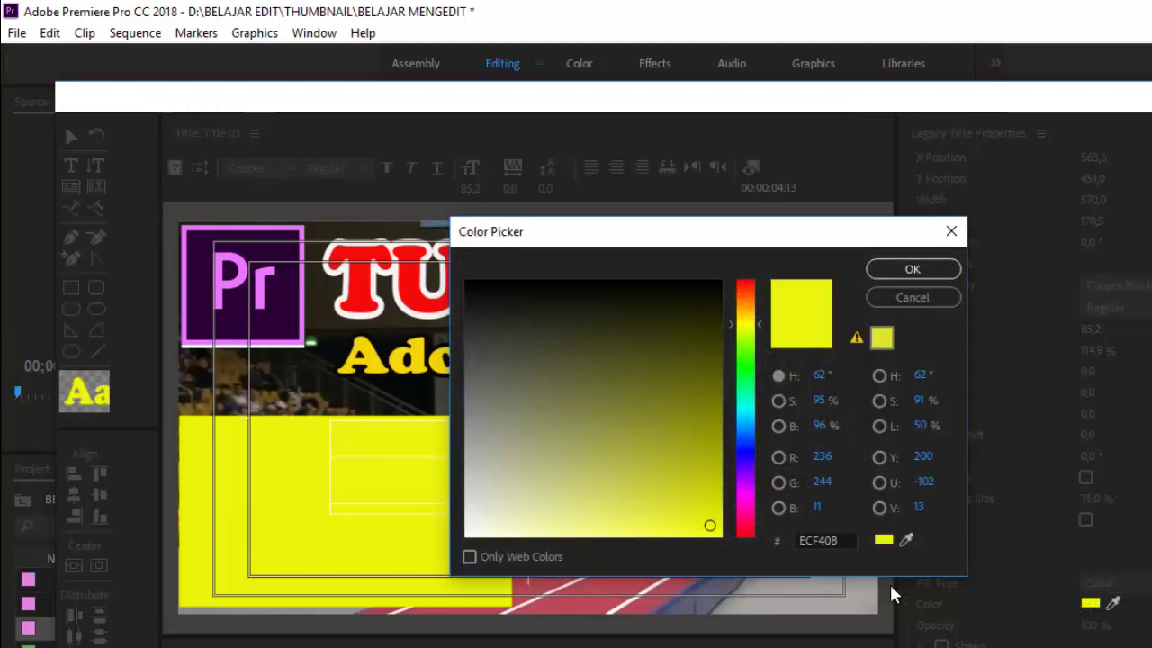
click(750, 496)
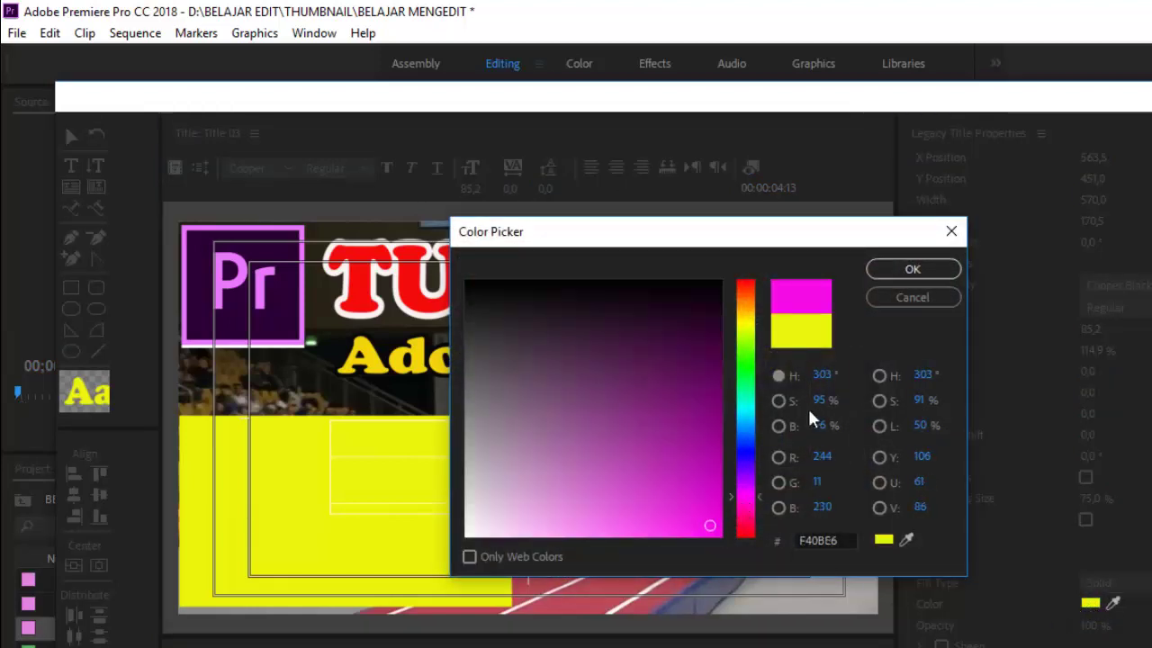
click(911, 270)
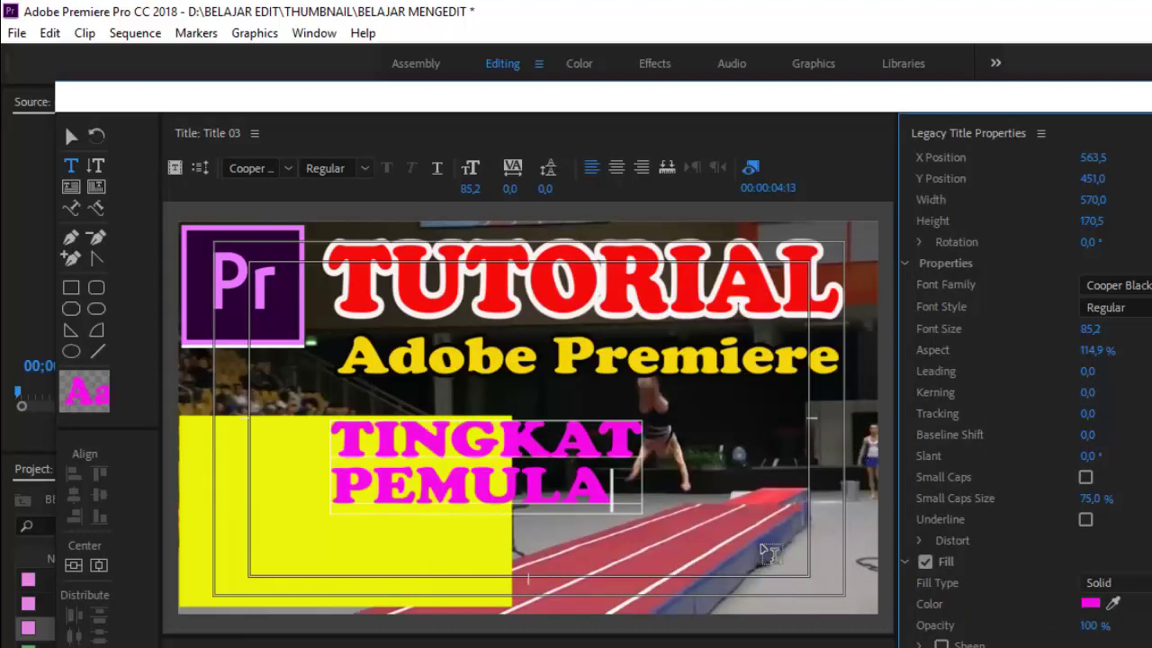
key(Escape)
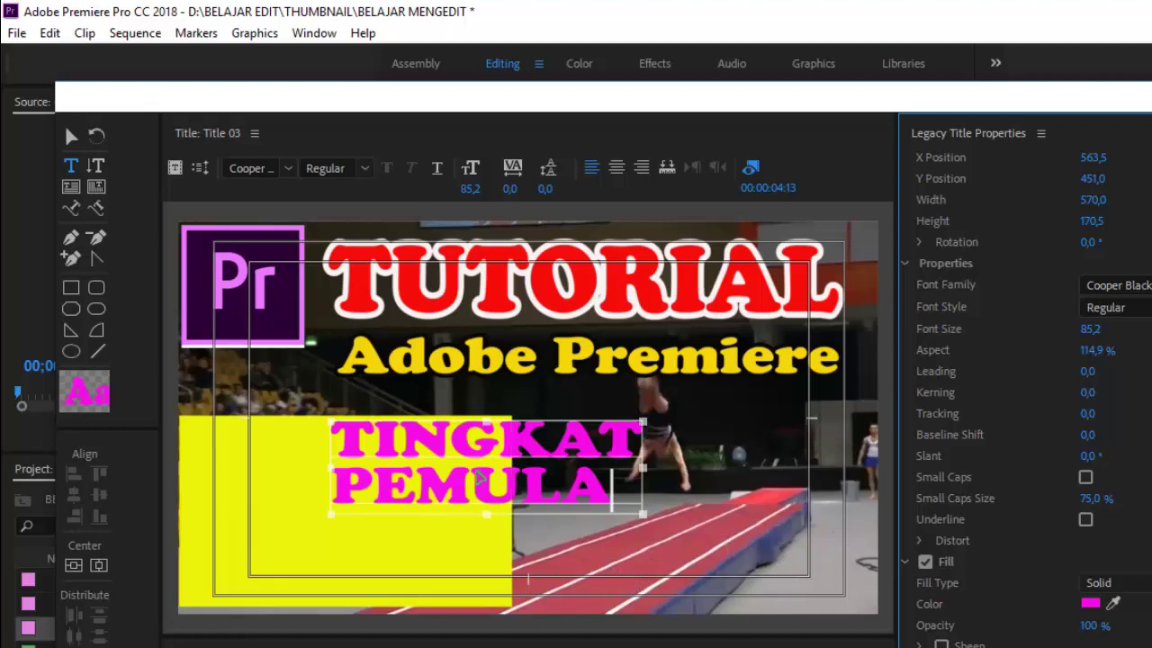
- Move TINGKAT PEMULA onto the yellow block and enlarge it to size 154,5 with 63,4% aspect
drag(478, 477, 337, 491)
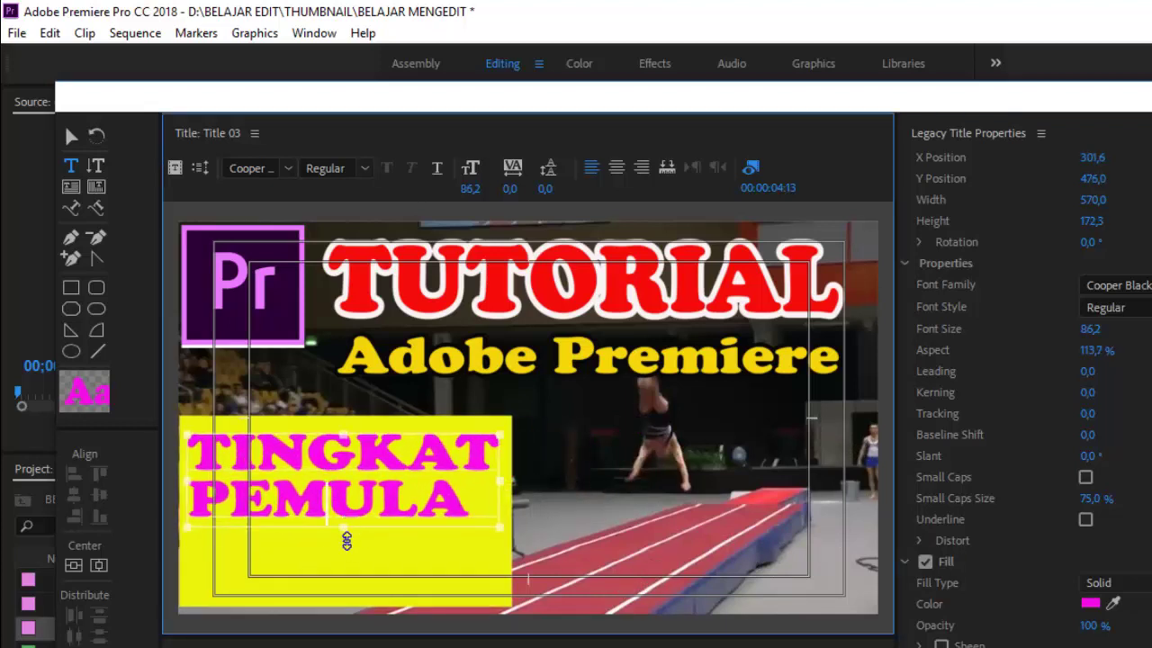
drag(343, 528, 358, 610)
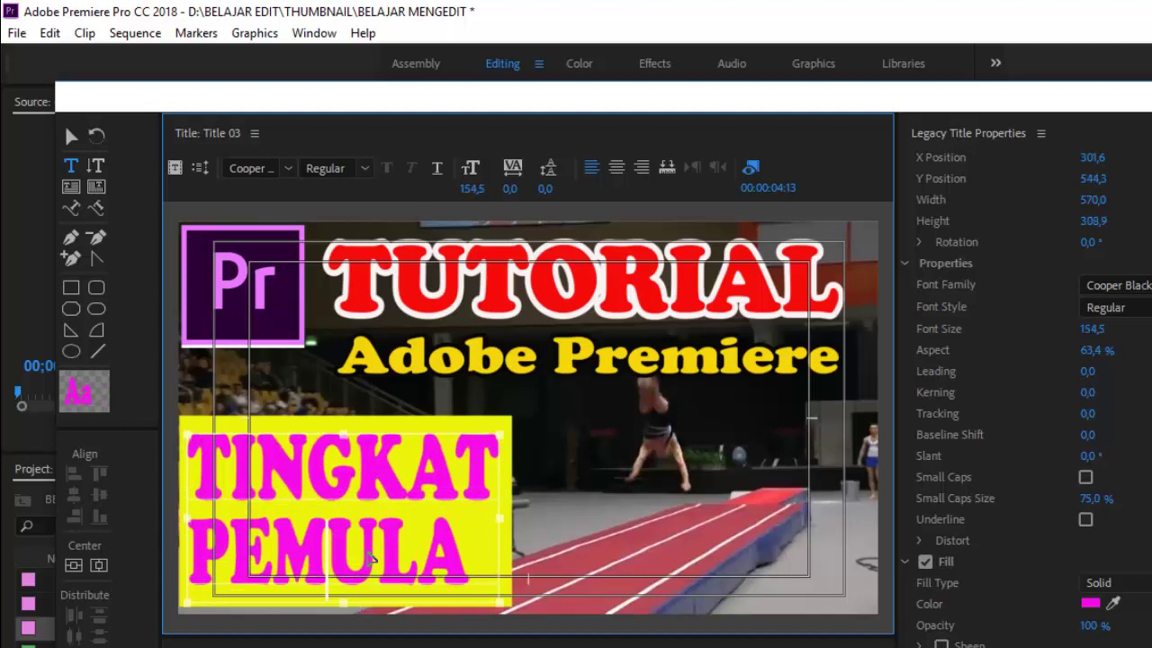
drag(366, 531, 357, 527)
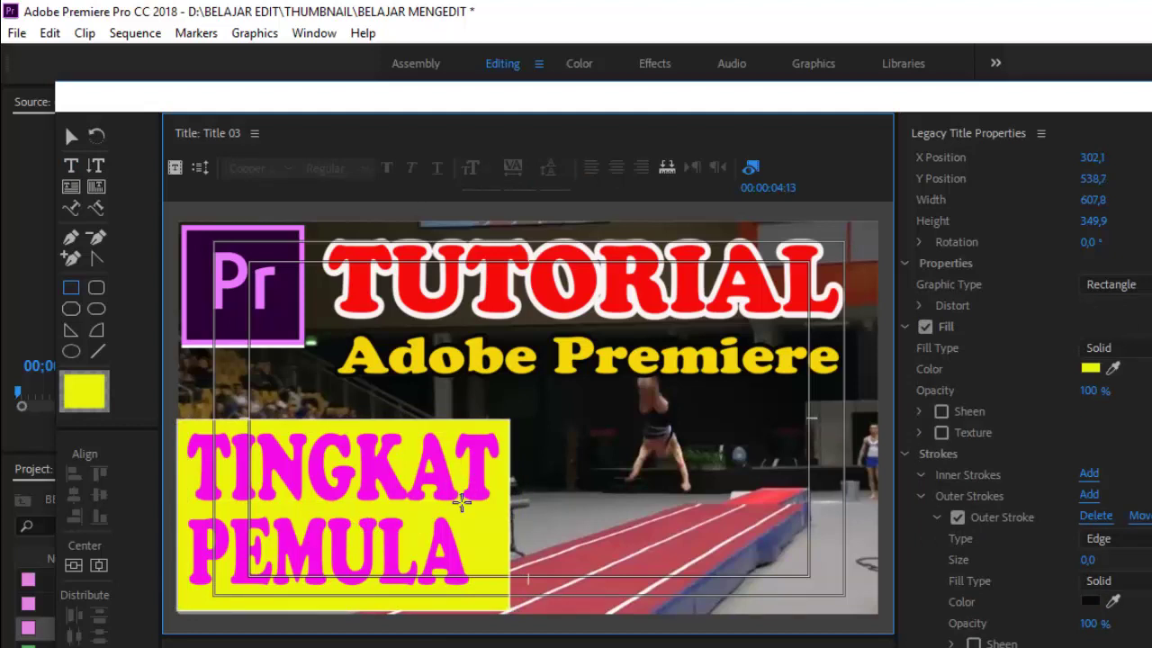
- Select the TINGKAT PEMULA text box and nudge it slightly right and down
click(79, 166)
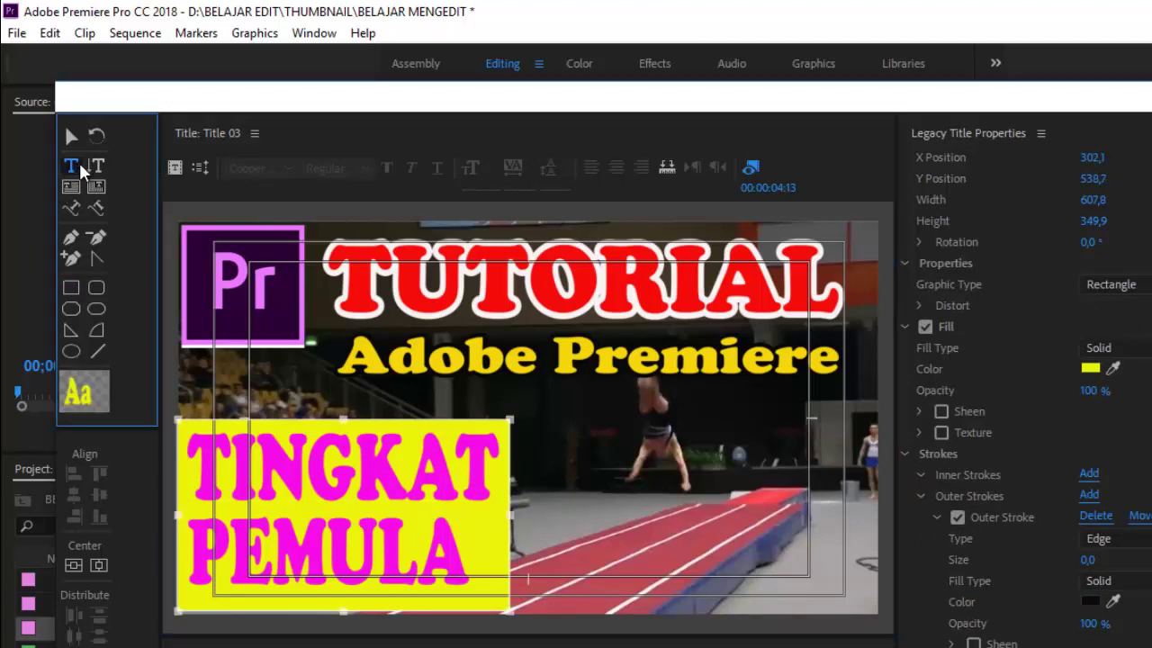
click(471, 427)
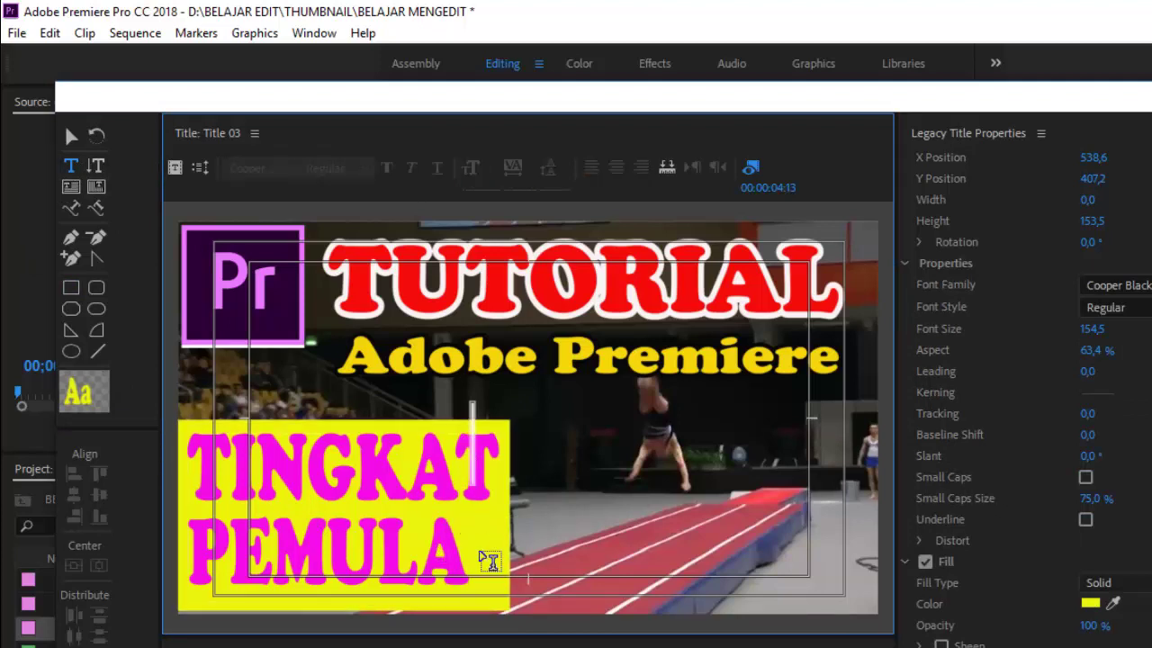
key(Escape)
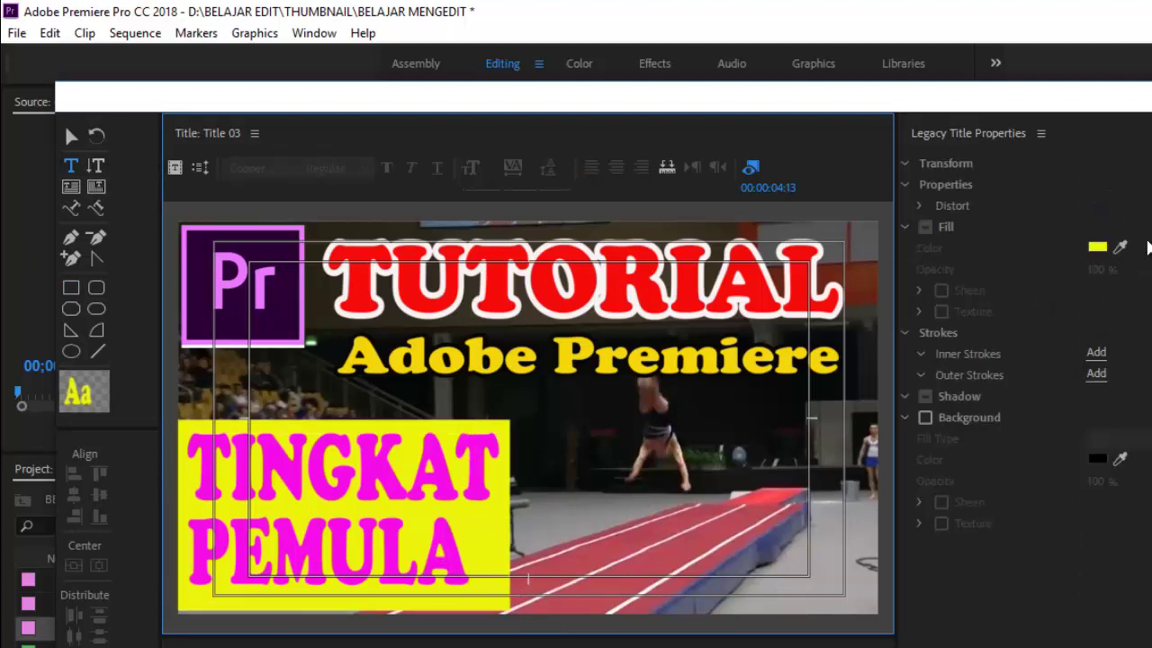
click(487, 458)
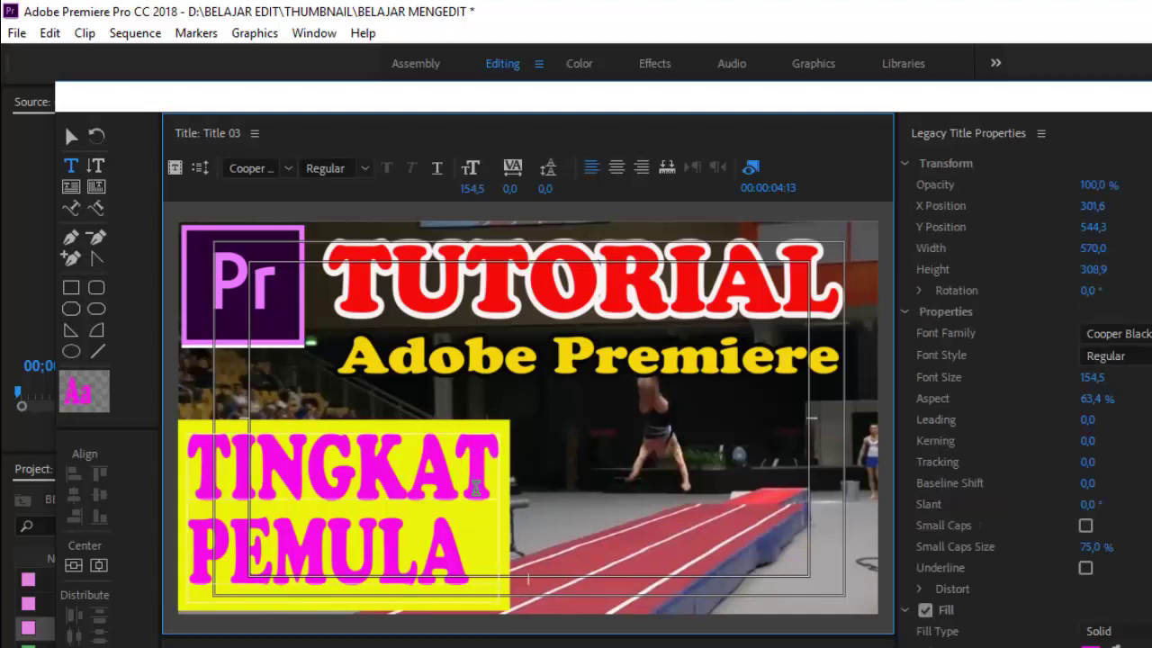
key(Escape)
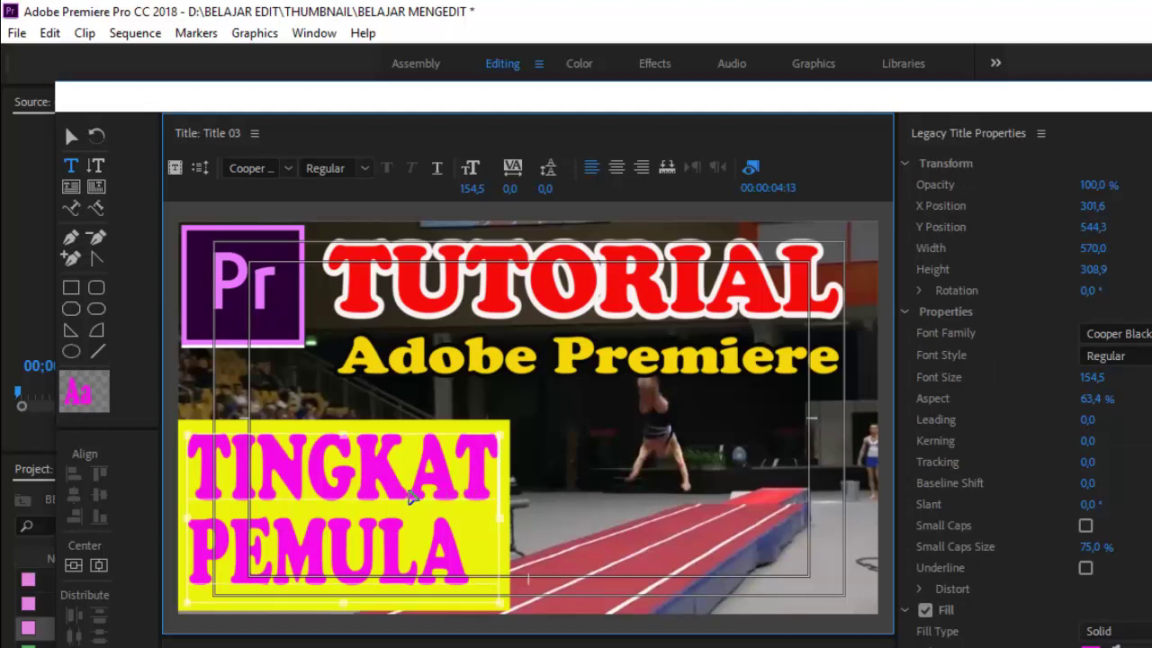
drag(410, 497, 415, 509)
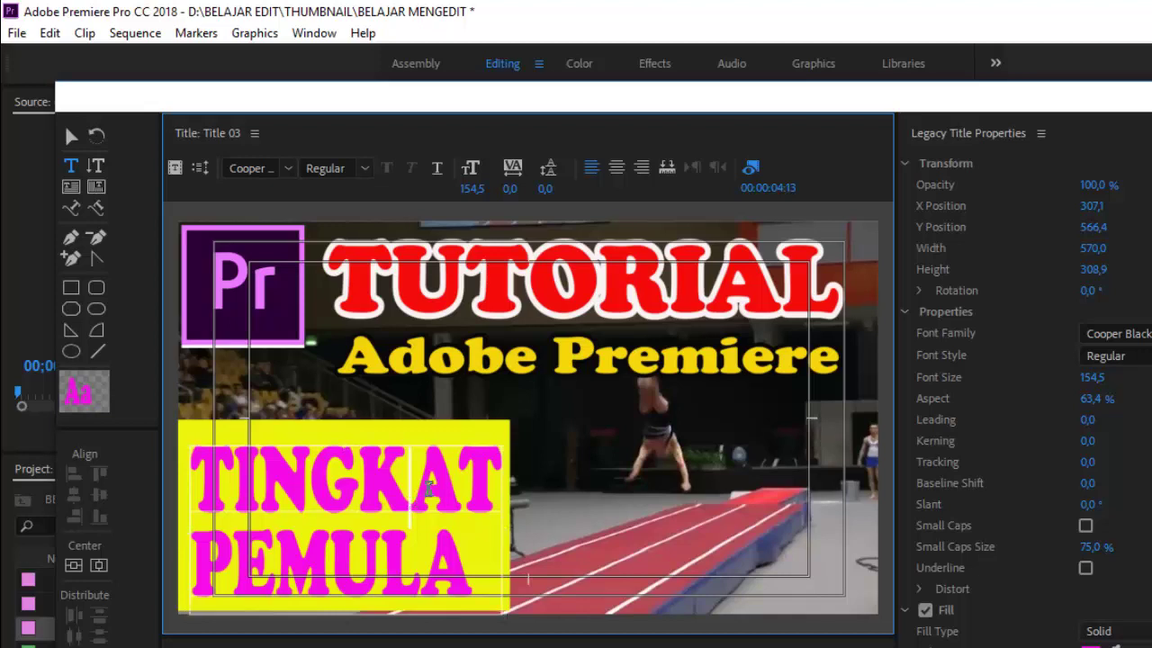
- Give TINGKAT PEMULA a black Outer Stroke of size 68 and close the title editor
click(1135, 601)
scroll(1125, 598, down, 2)
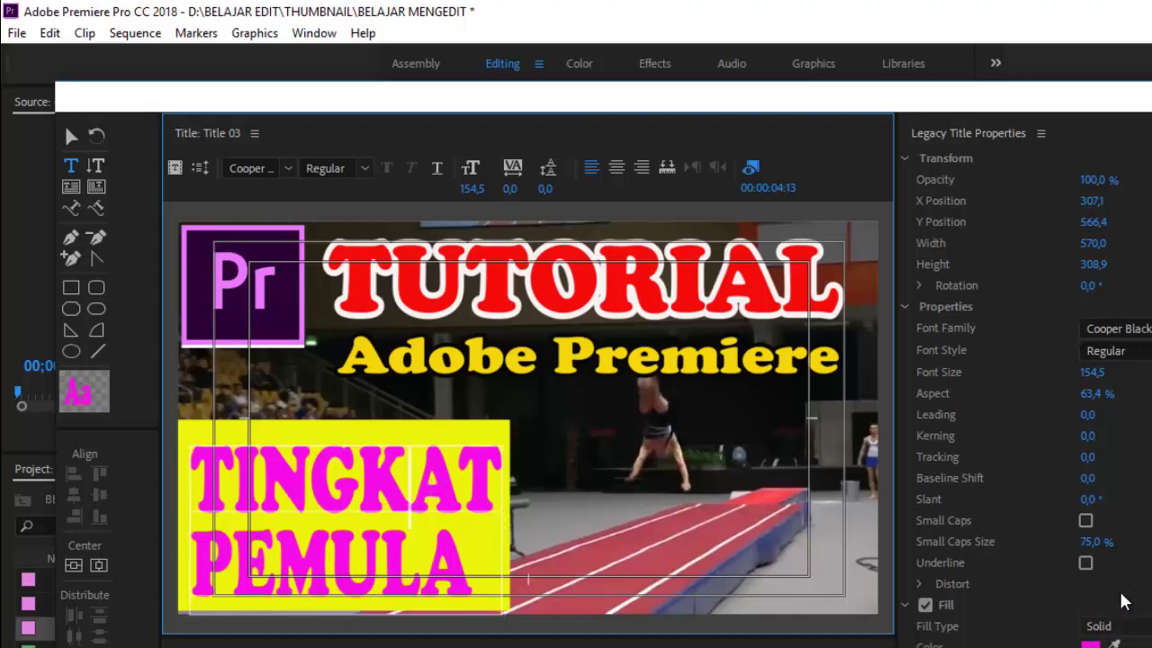
scroll(1026, 405, down, 2)
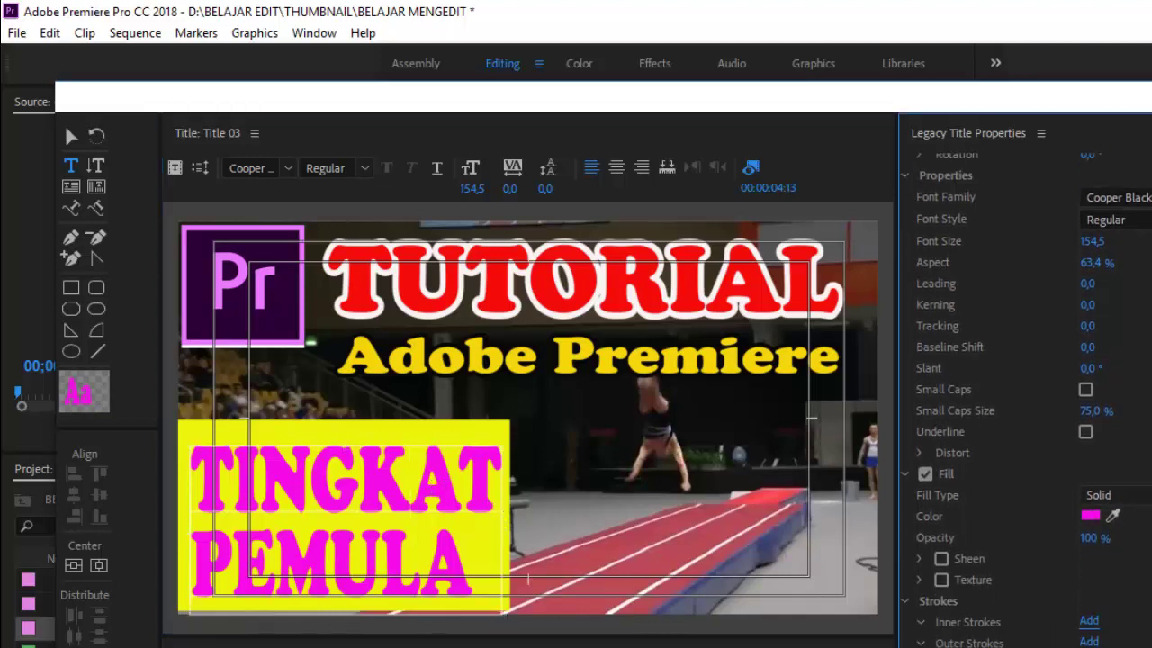
scroll(1026, 405, down, 1)
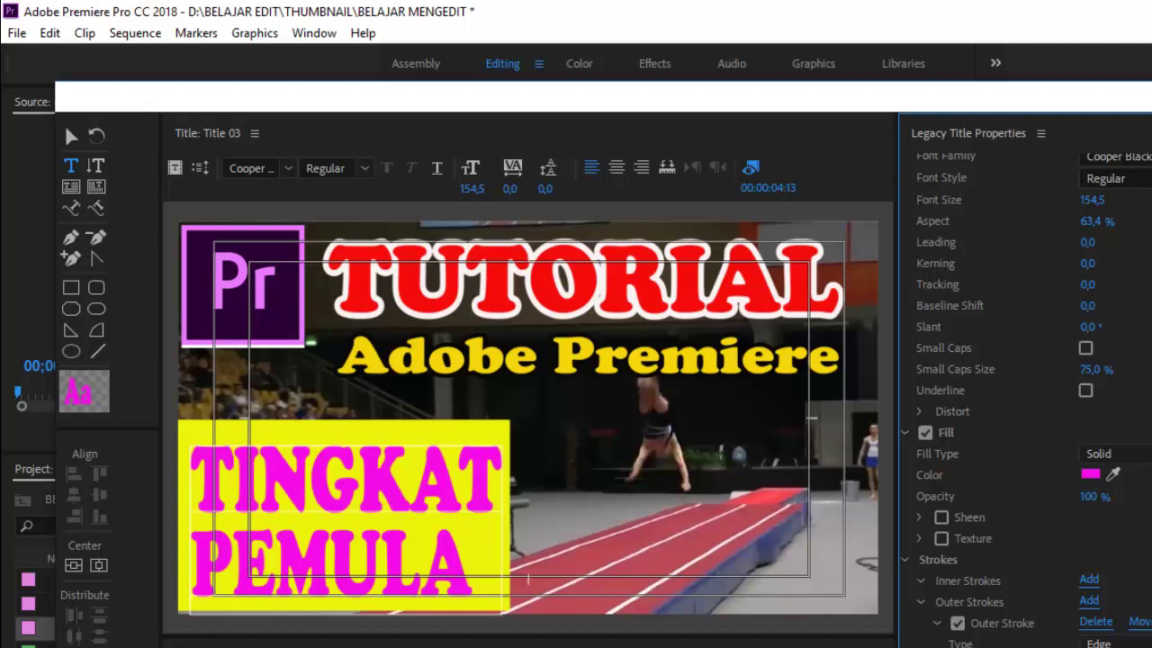
scroll(990, 585, down, 2)
scroll(990, 585, down, 1)
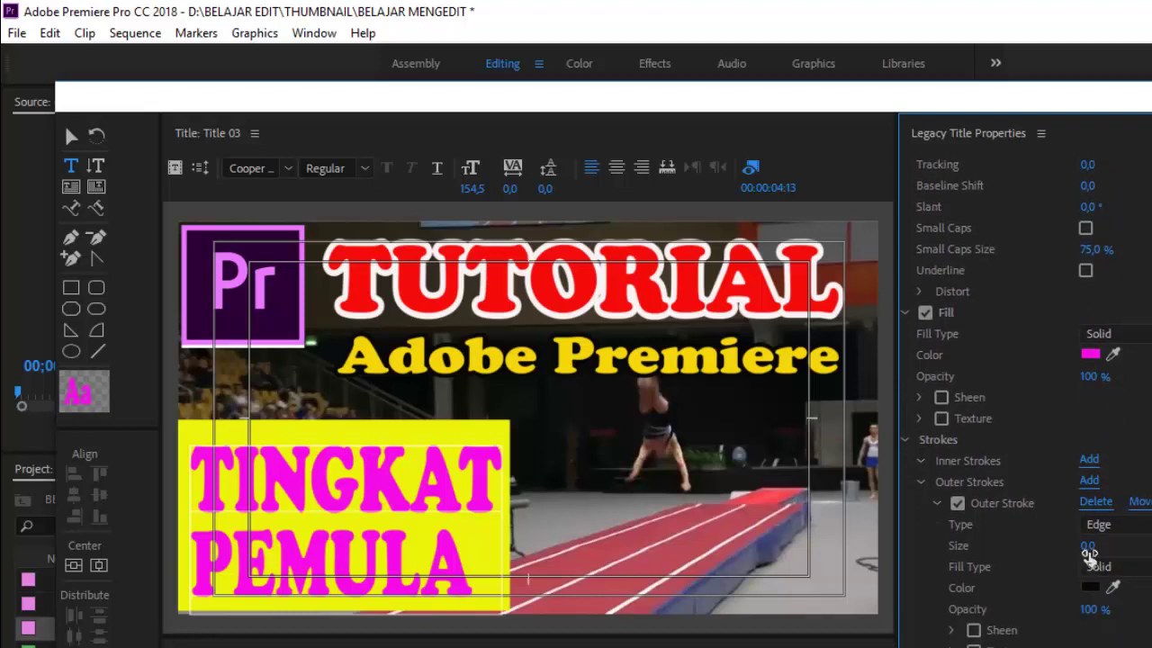
mouse_move(1100, 551)
mouse_down()
mouse_move(1151, 551)
mouse_move(1093, 547)
mouse_up()
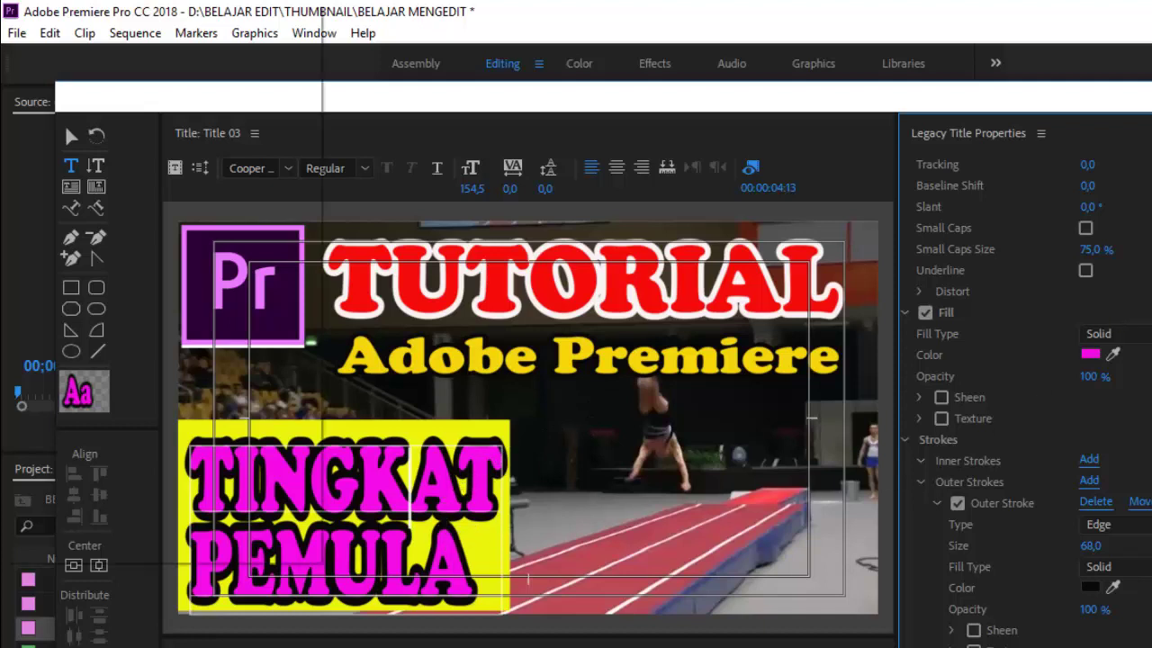
key(ctrl+w)
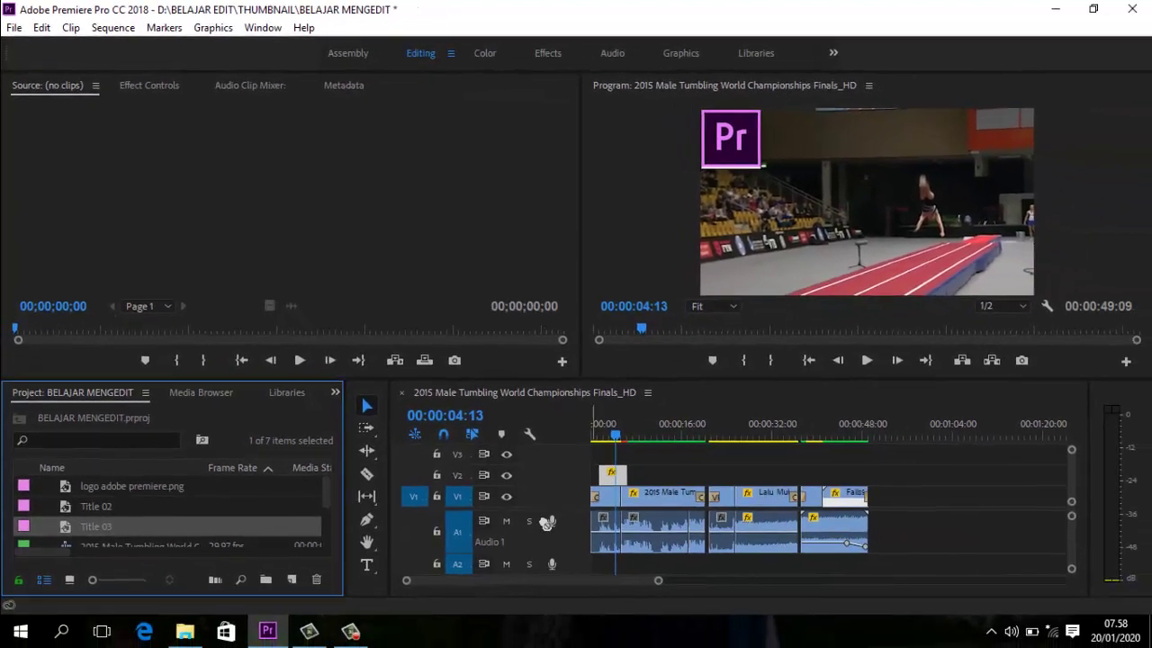
- Place Title 03 on track V3 above V2 and export the frame as PNG
drag(126, 639, 715, 557)
drag(598, 464, 609, 453)
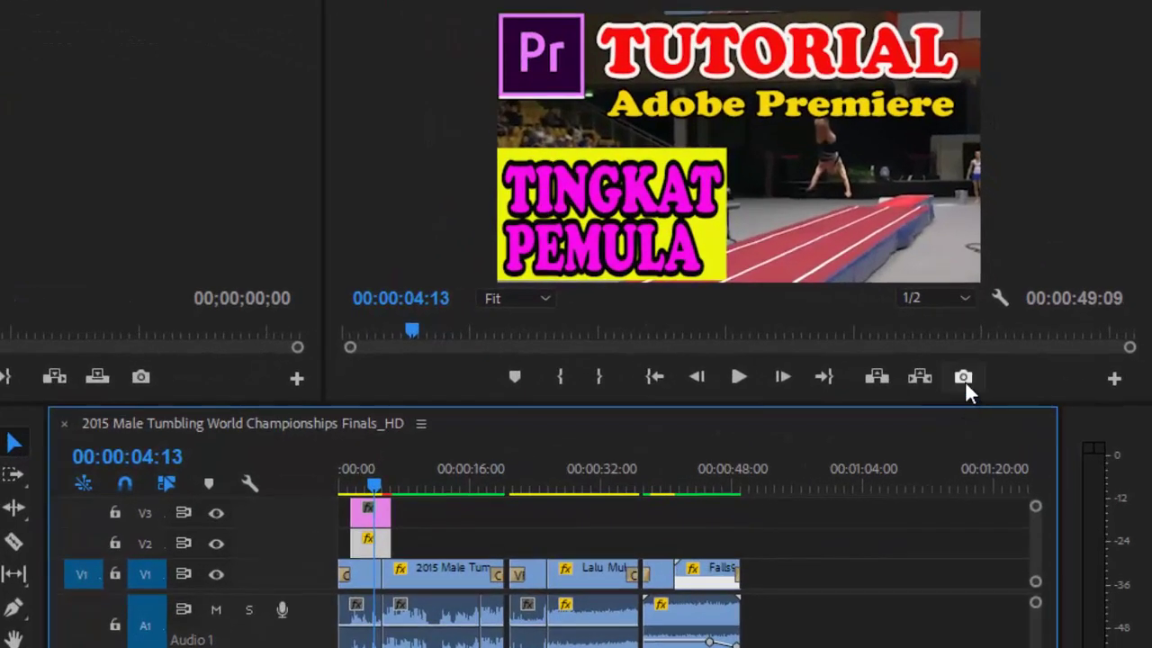
click(961, 378)
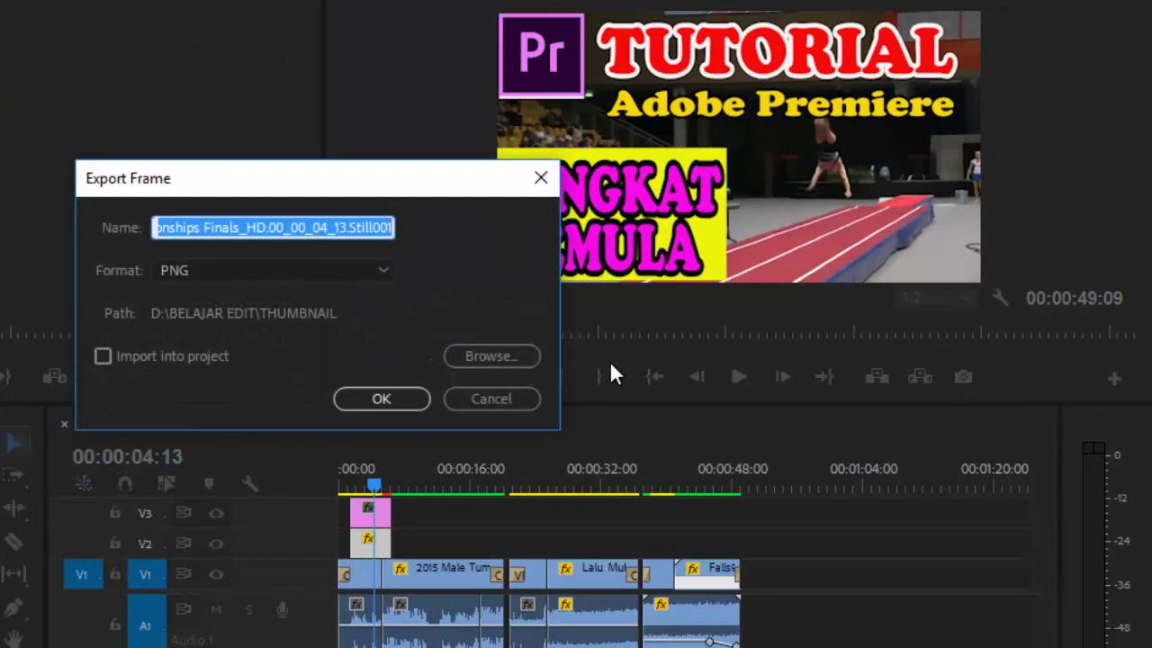
click(383, 270)
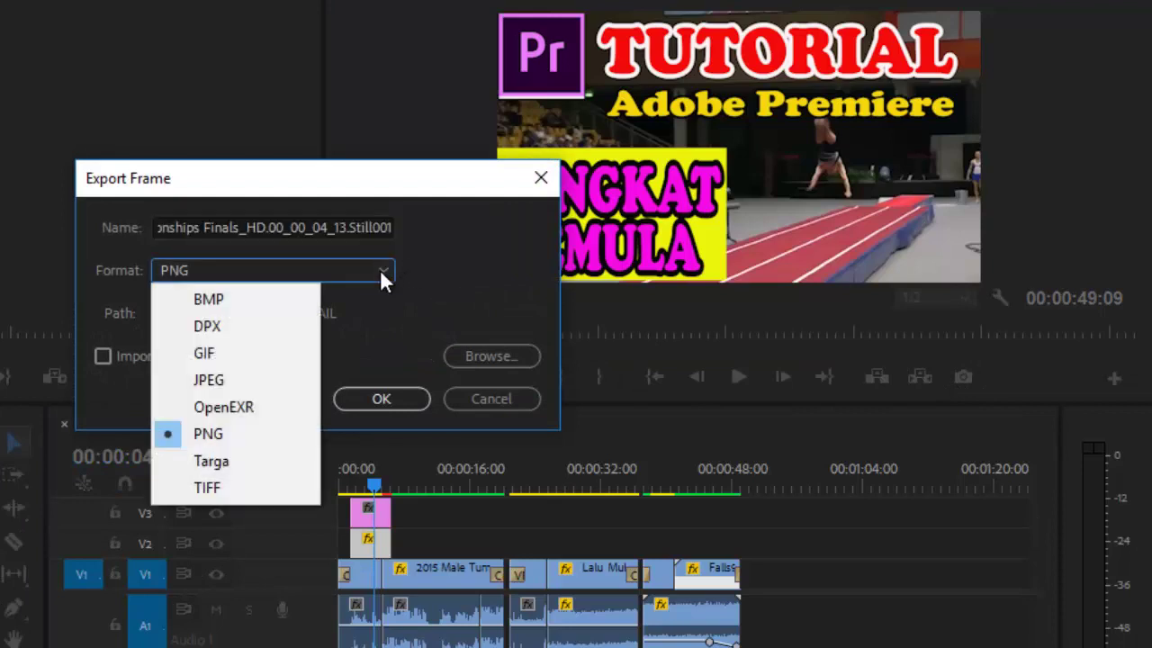
click(215, 434)
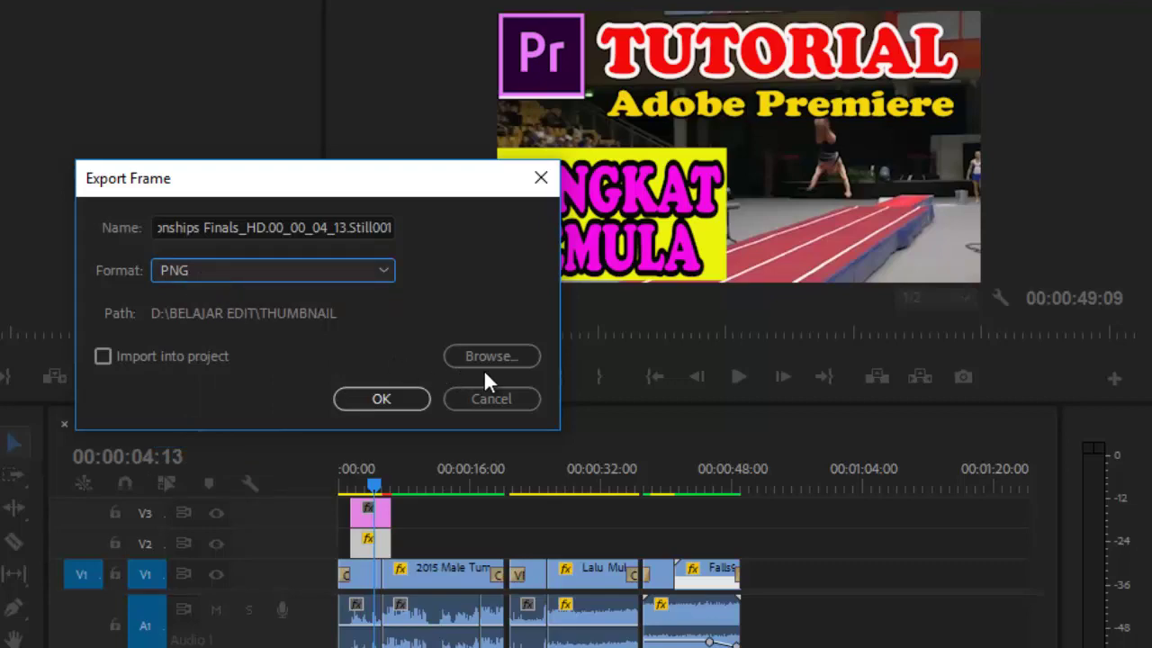
- Save the exported PNG frame into the D:\BAHAN THUMBNAILD folder
click(505, 357)
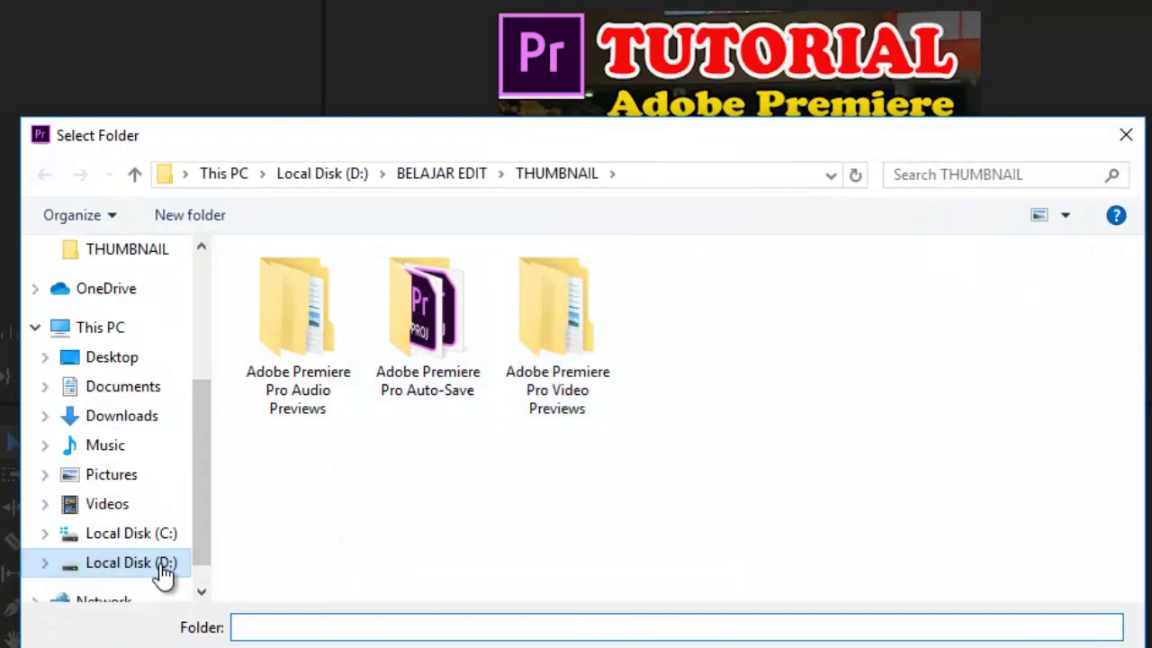
click(159, 566)
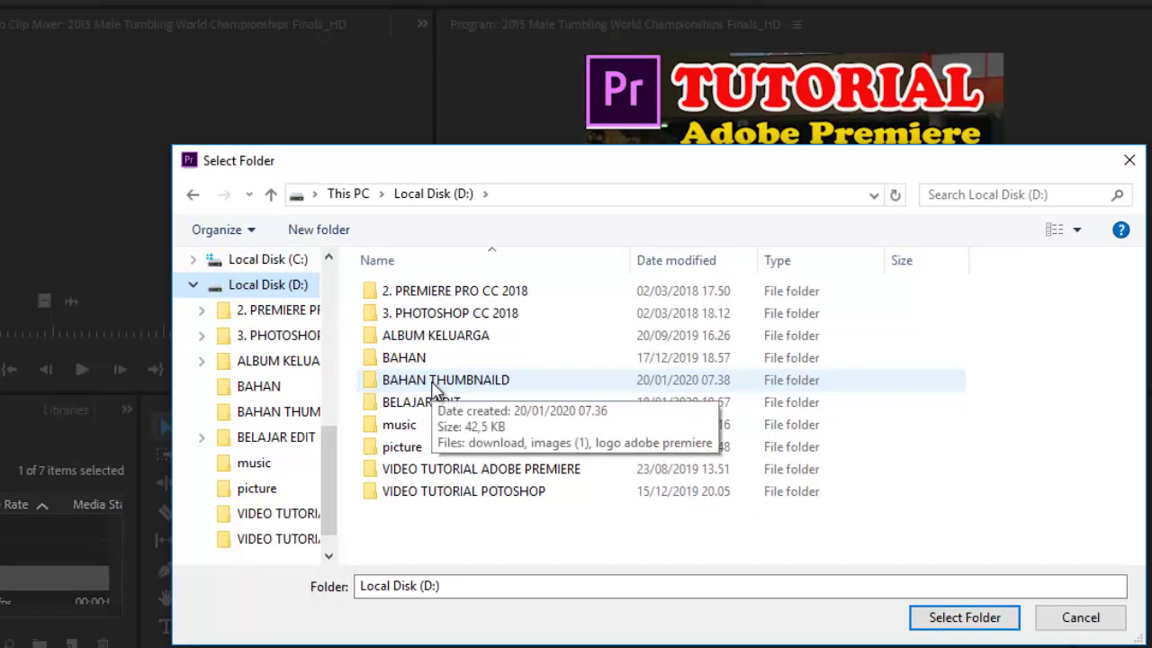
double_click(435, 389)
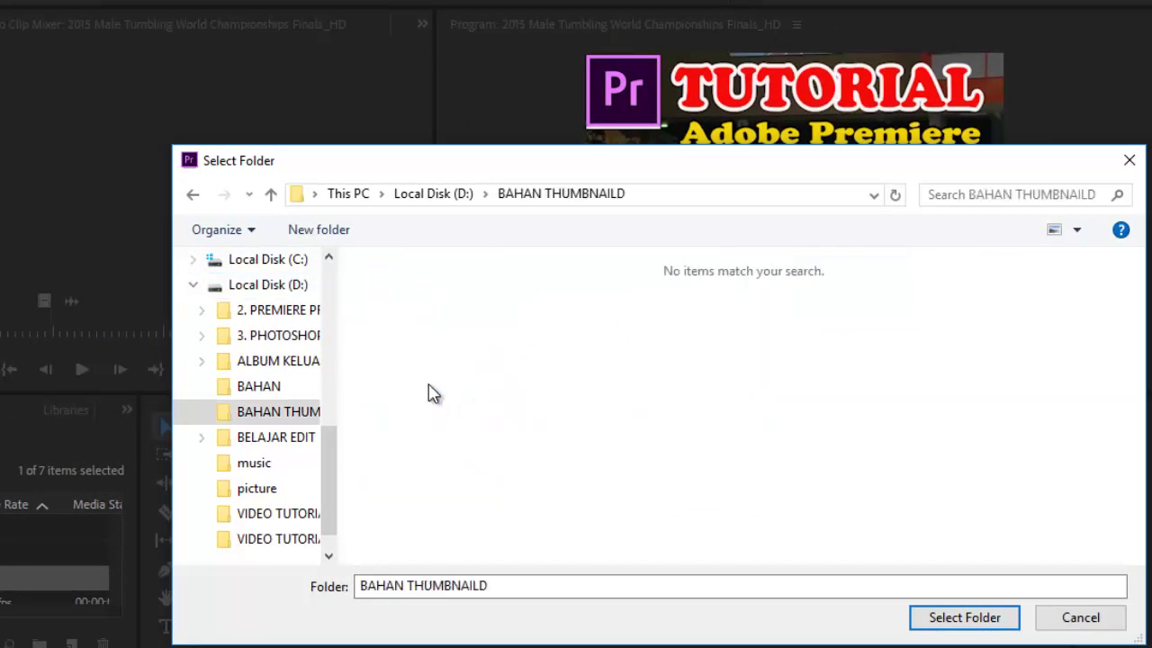
click(964, 618)
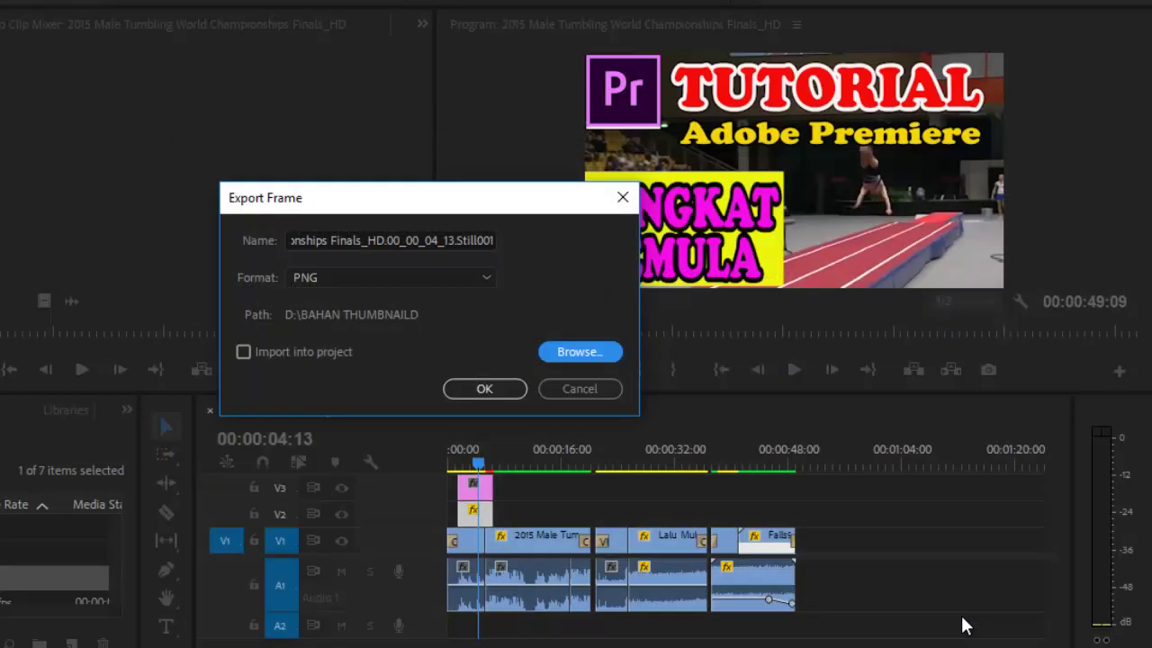
click(500, 388)
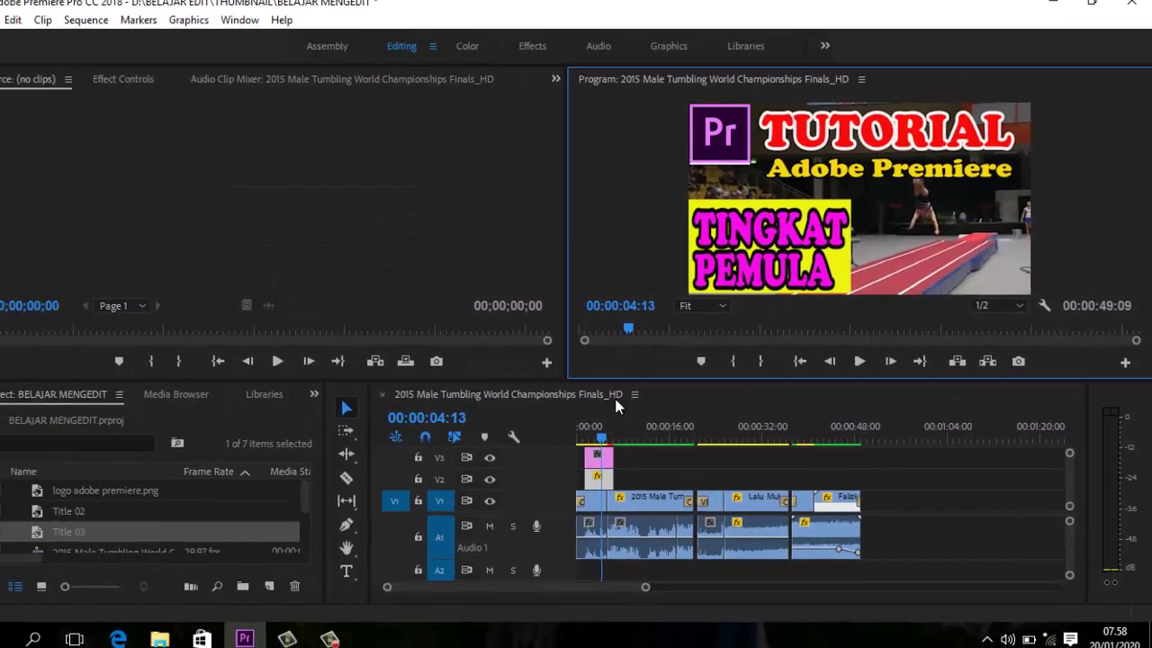
- Open the exported PNG from BAHAN THUMBNAILD in Windows Photos, view it, then close Photos
click(1056, 9)
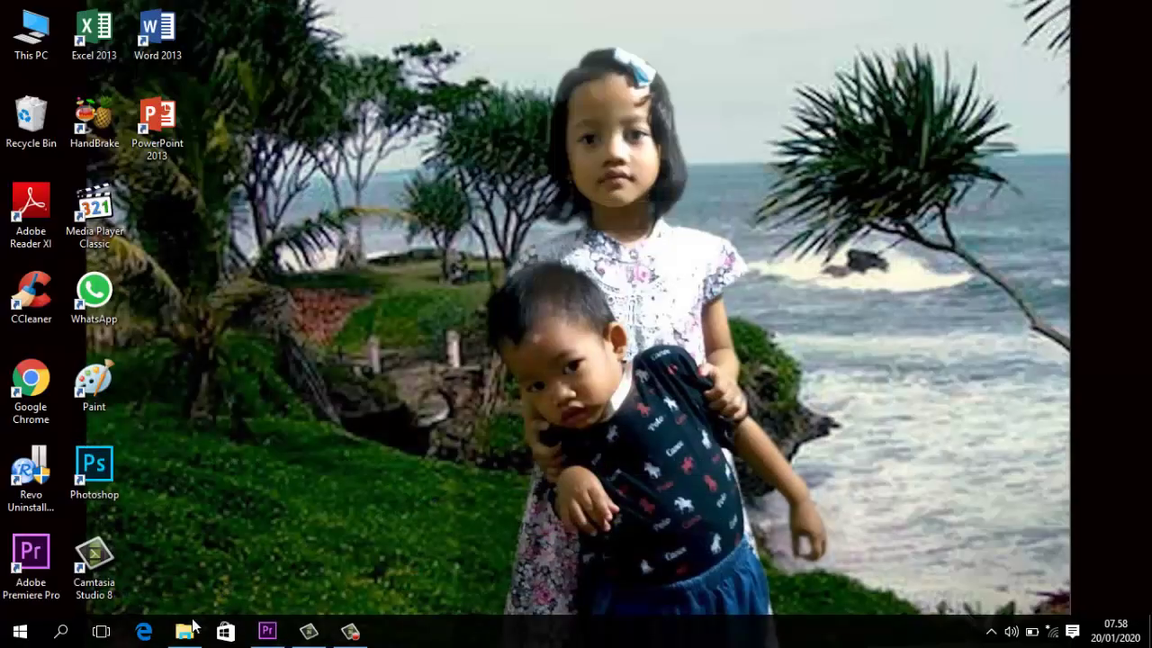
click(184, 633)
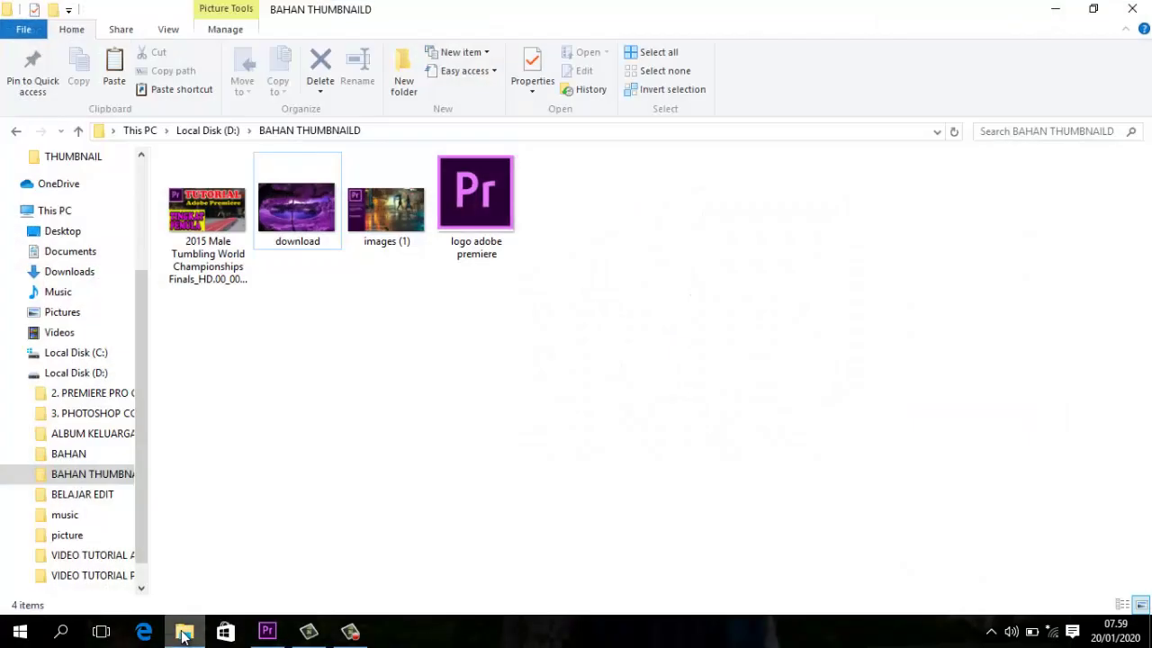
click(214, 232)
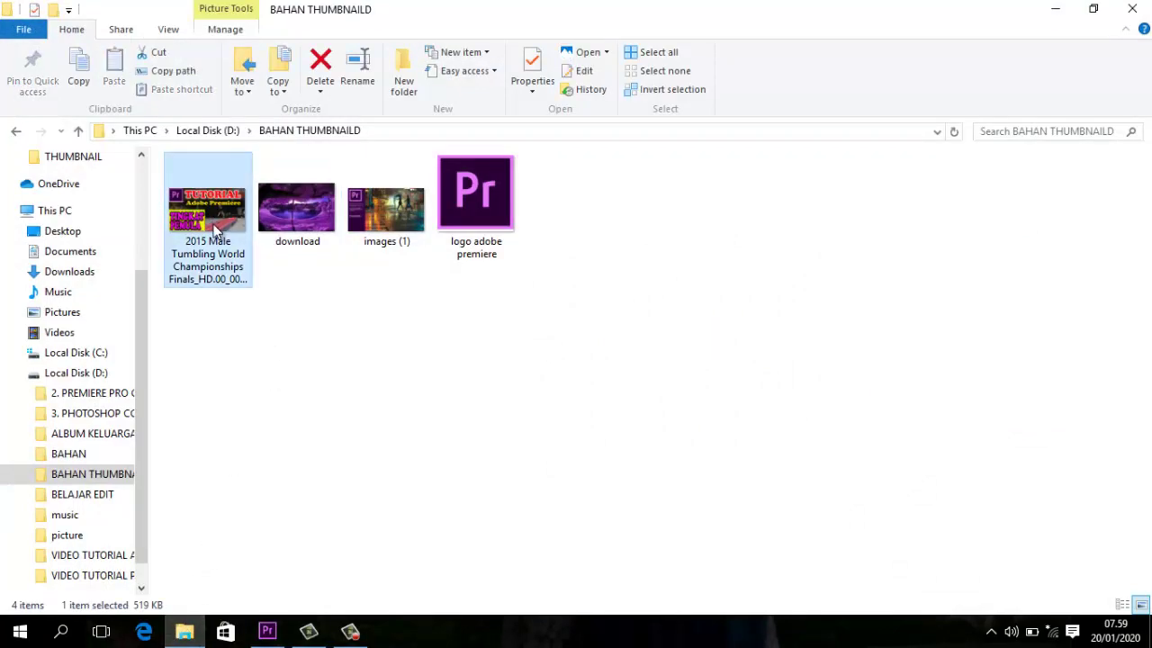
double_click(214, 231)
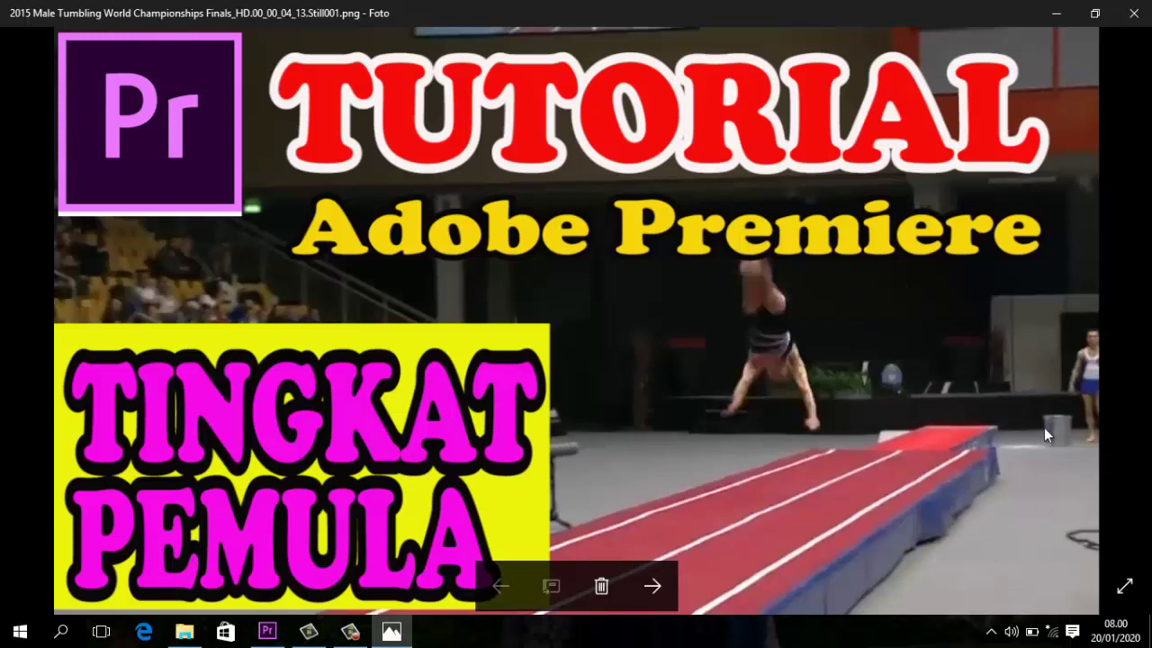
click(1132, 18)
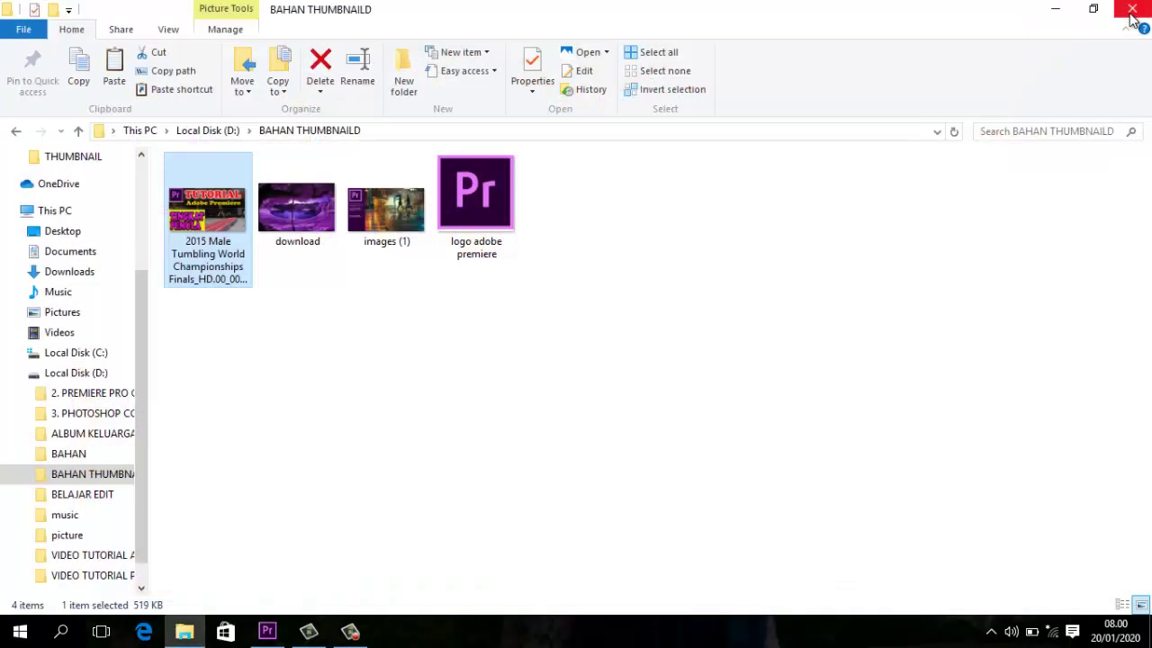
- Delete all clips, titles and the sequence from the BELAJAR MENGEDIT Project panel, leaving 0 items
click(1053, 11)
click(270, 630)
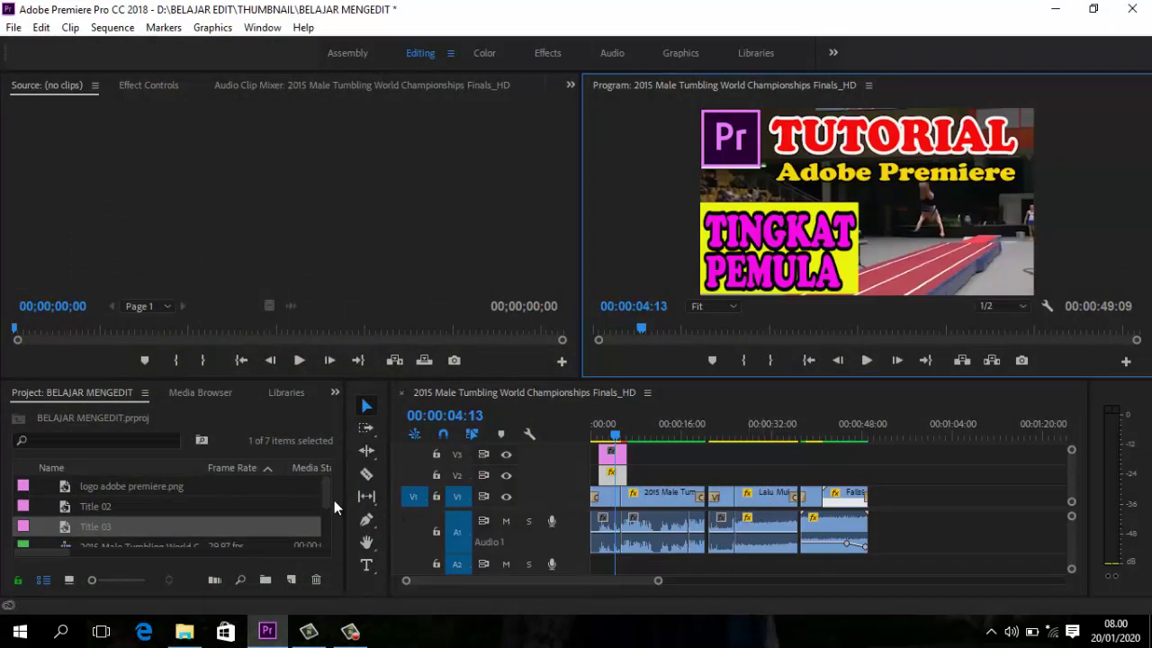
drag(326, 495, 307, 539)
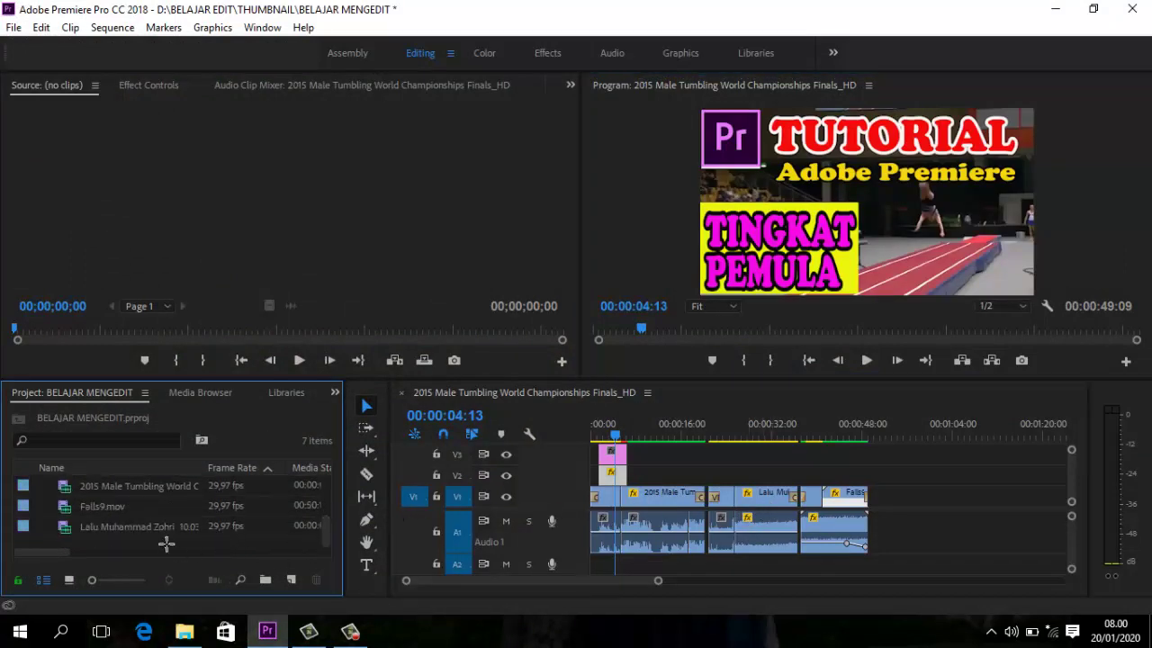
drag(221, 540, 105, 455)
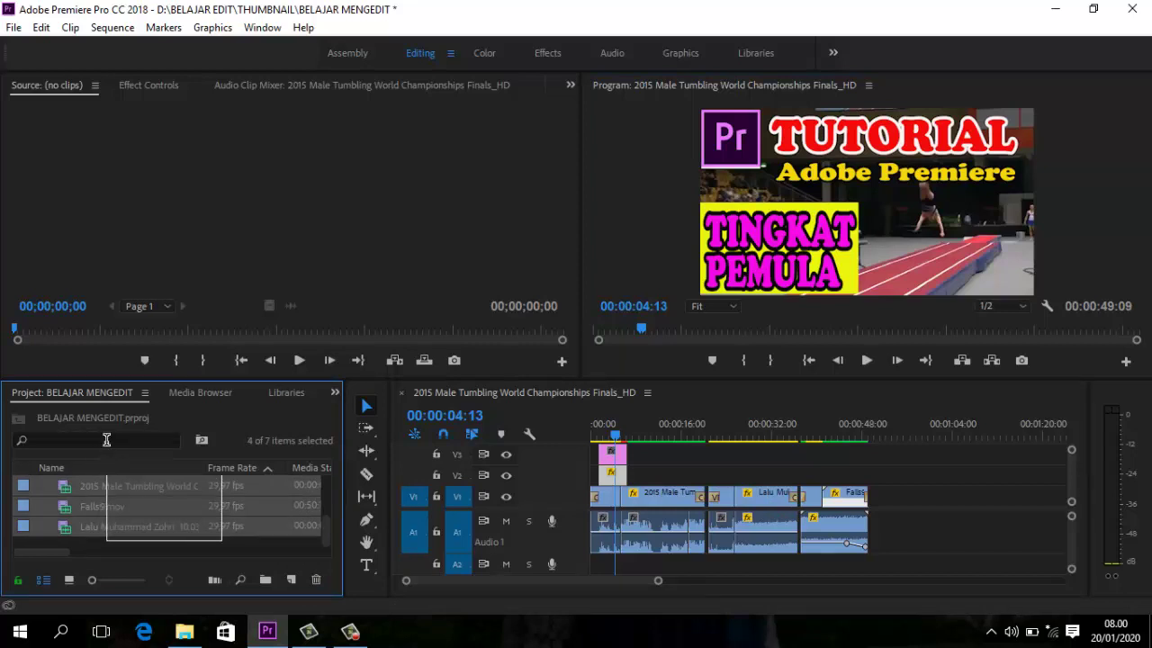
key(Delete)
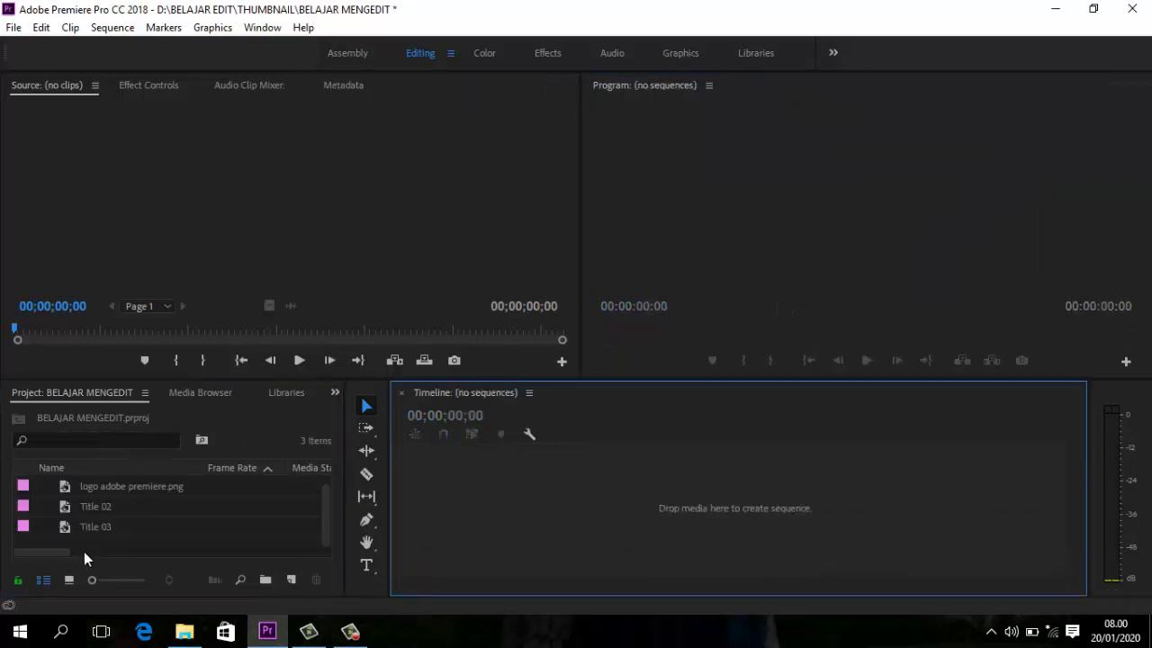
drag(93, 541, 106, 473)
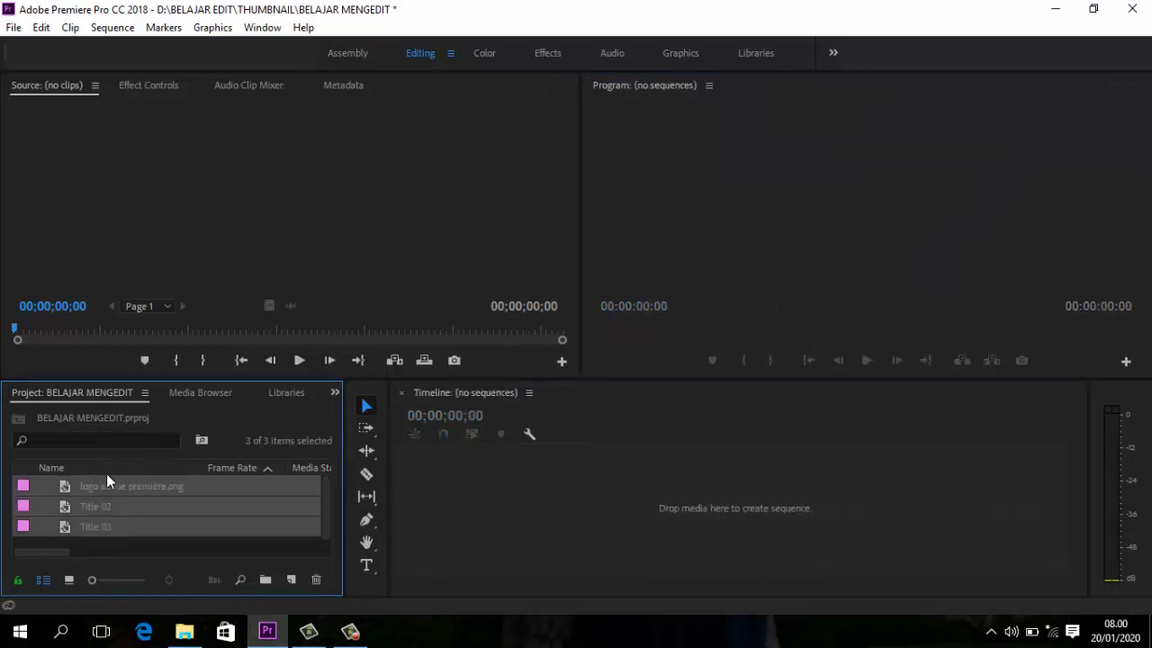
key(Delete)
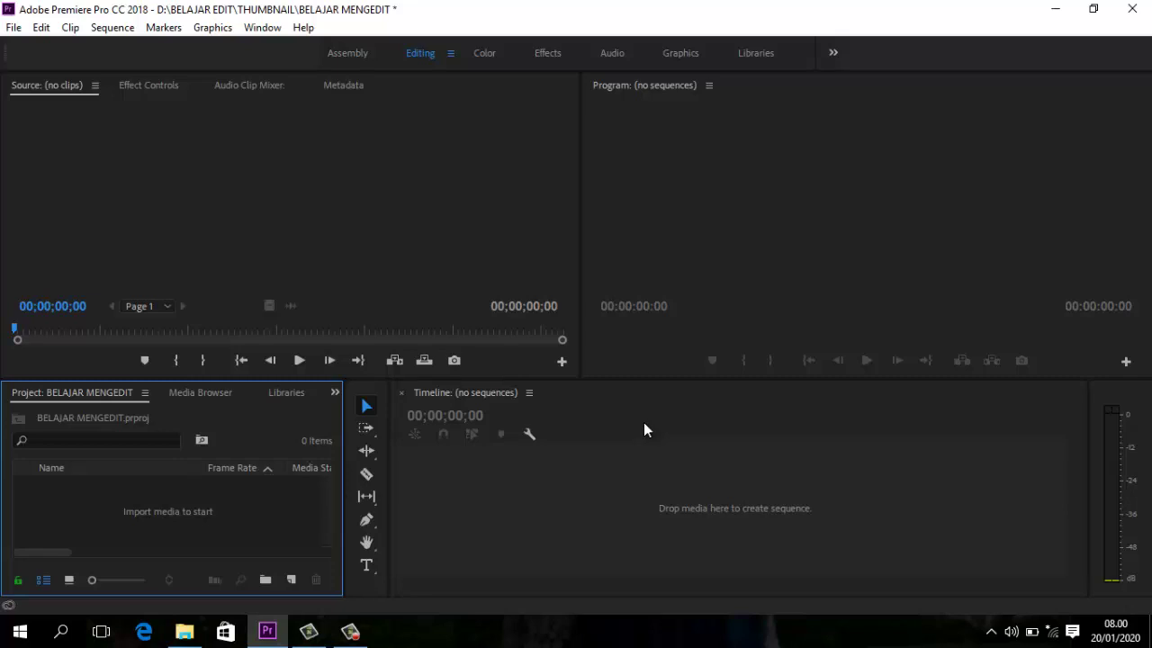
- Import images (1).jpeg and drop it on the timeline to create the images (1) sequence
right_click(165, 533)
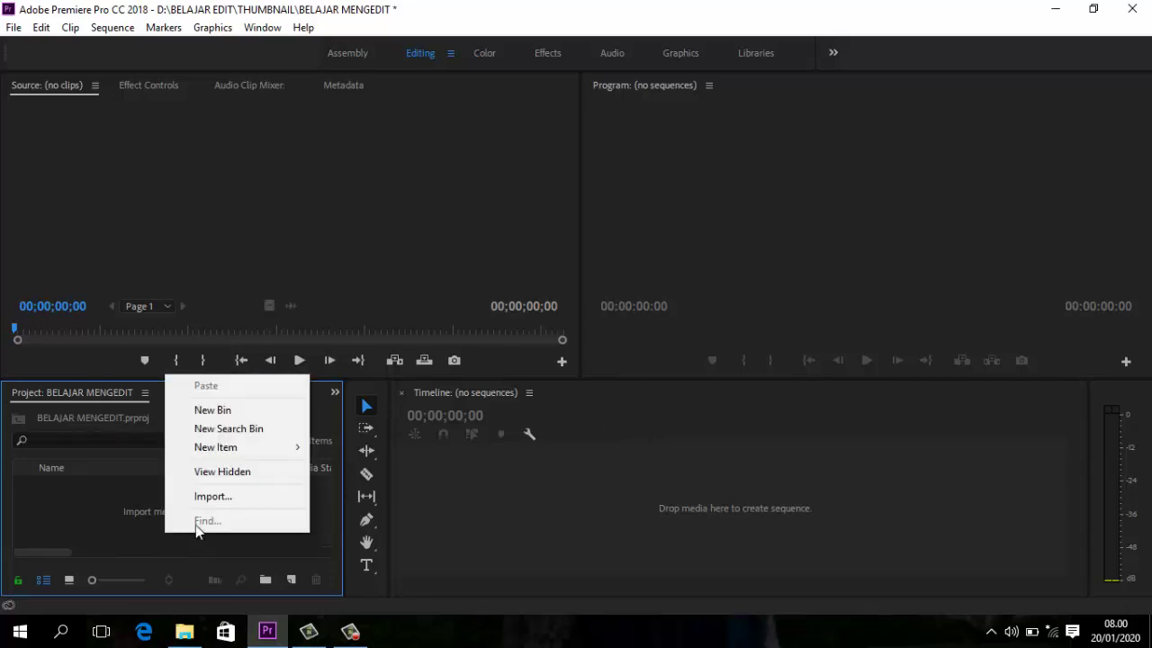
click(222, 496)
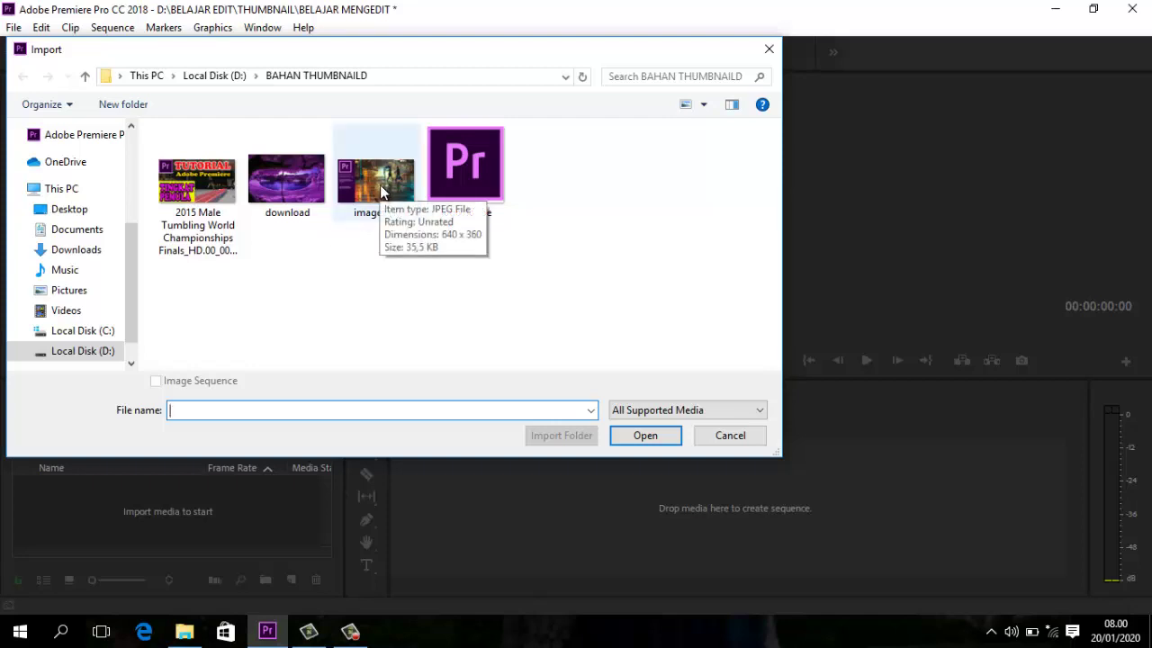
click(382, 191)
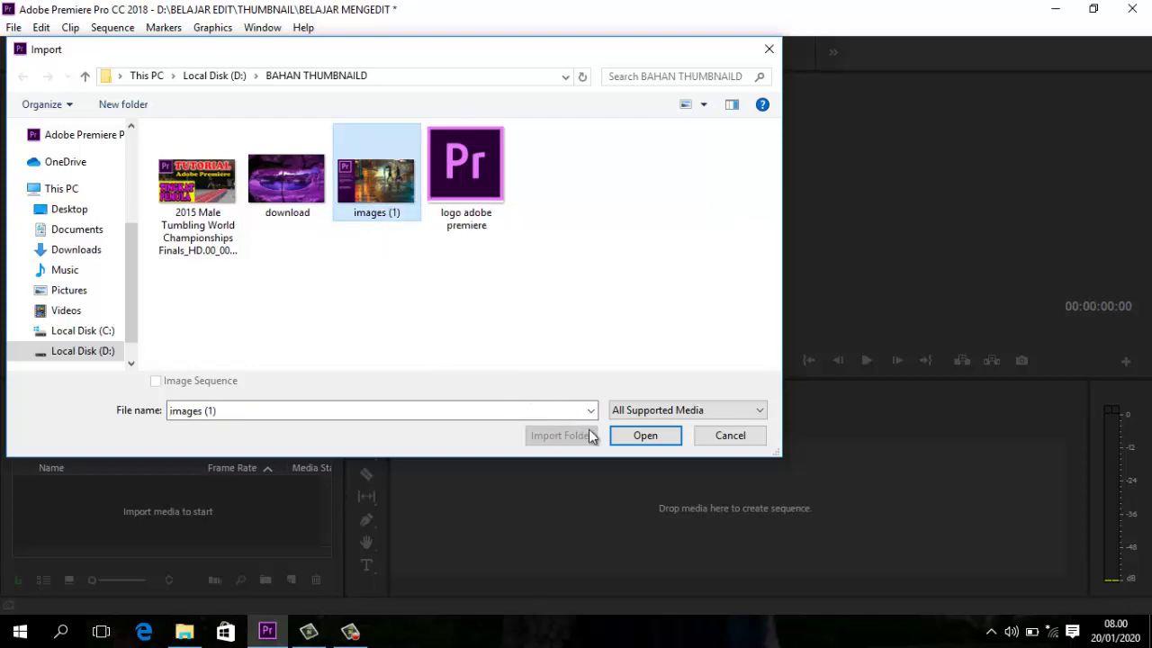
click(652, 439)
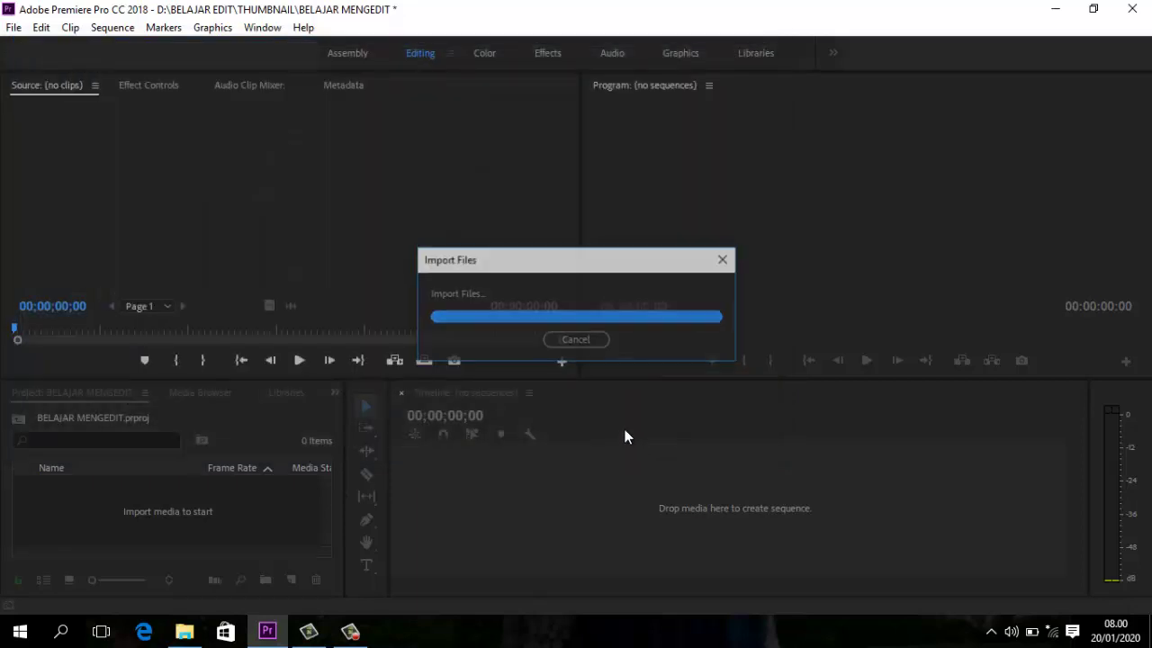
drag(112, 494, 715, 498)
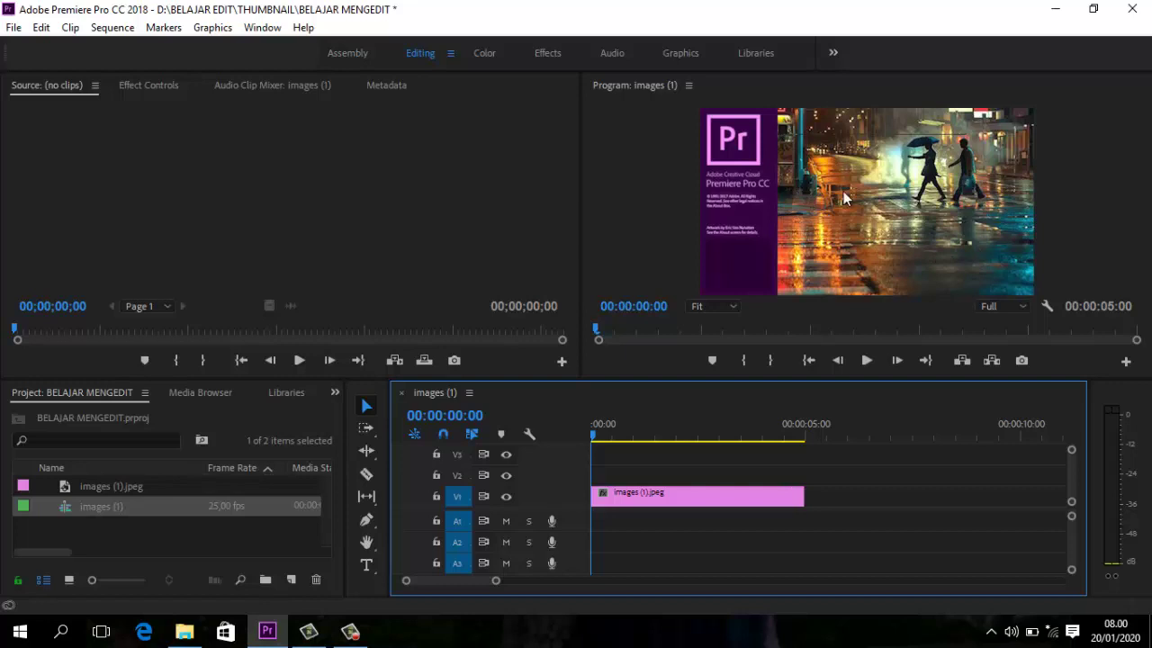
- Import download.jpg and place it on track V2 above images (1)
right_click(131, 535)
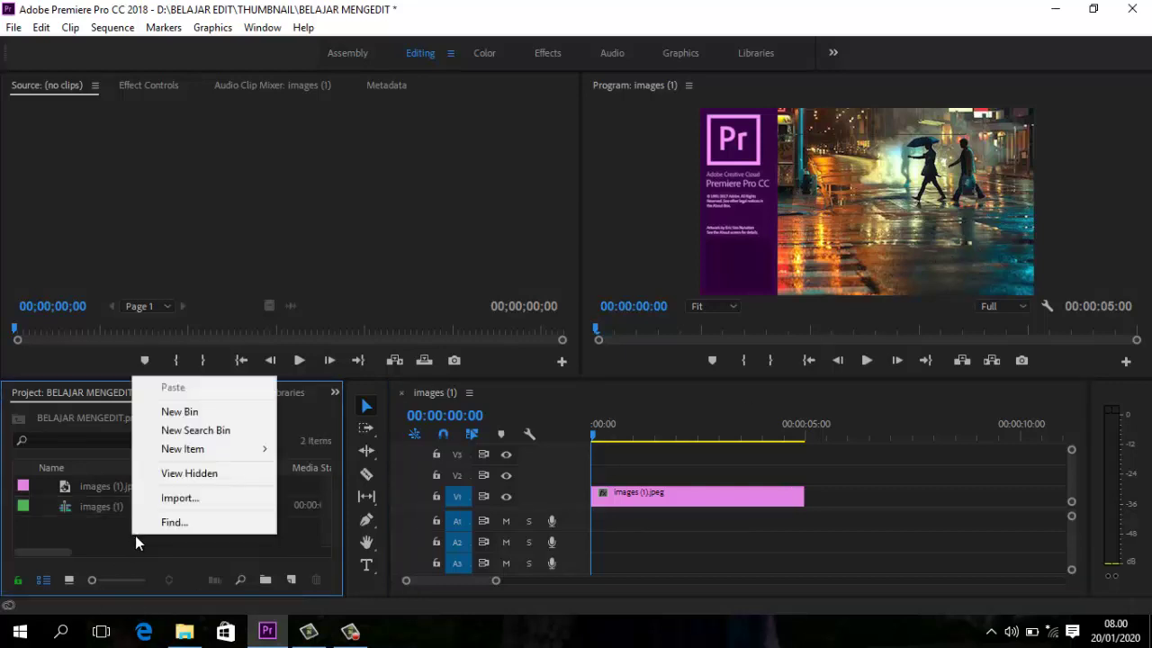
click(177, 501)
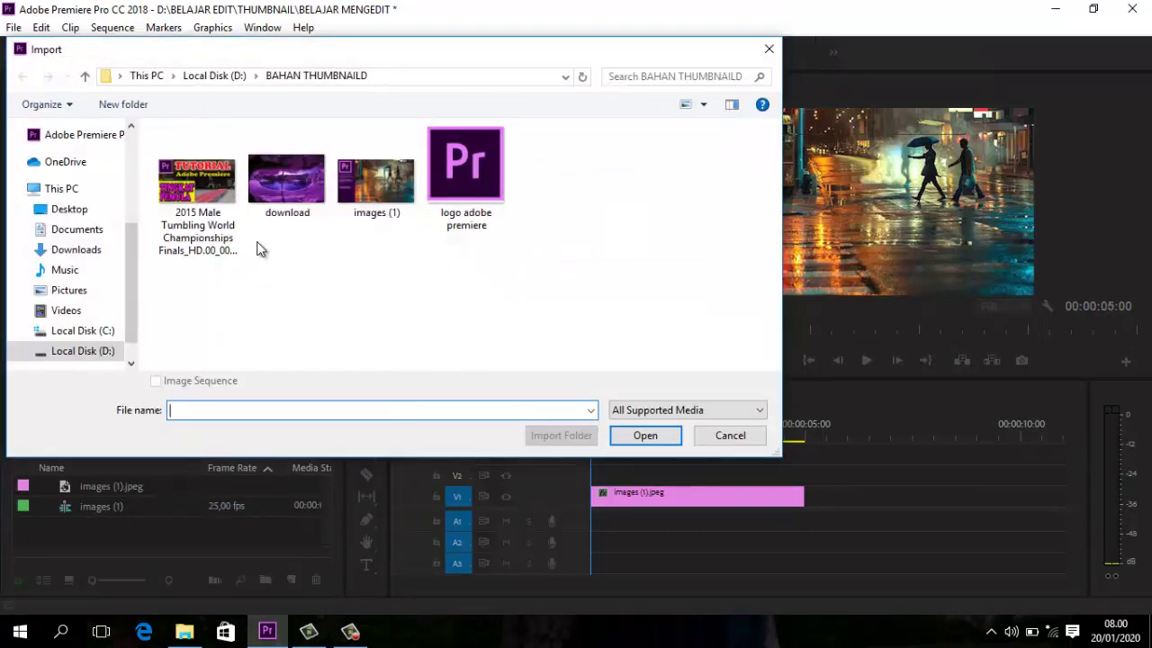
click(302, 200)
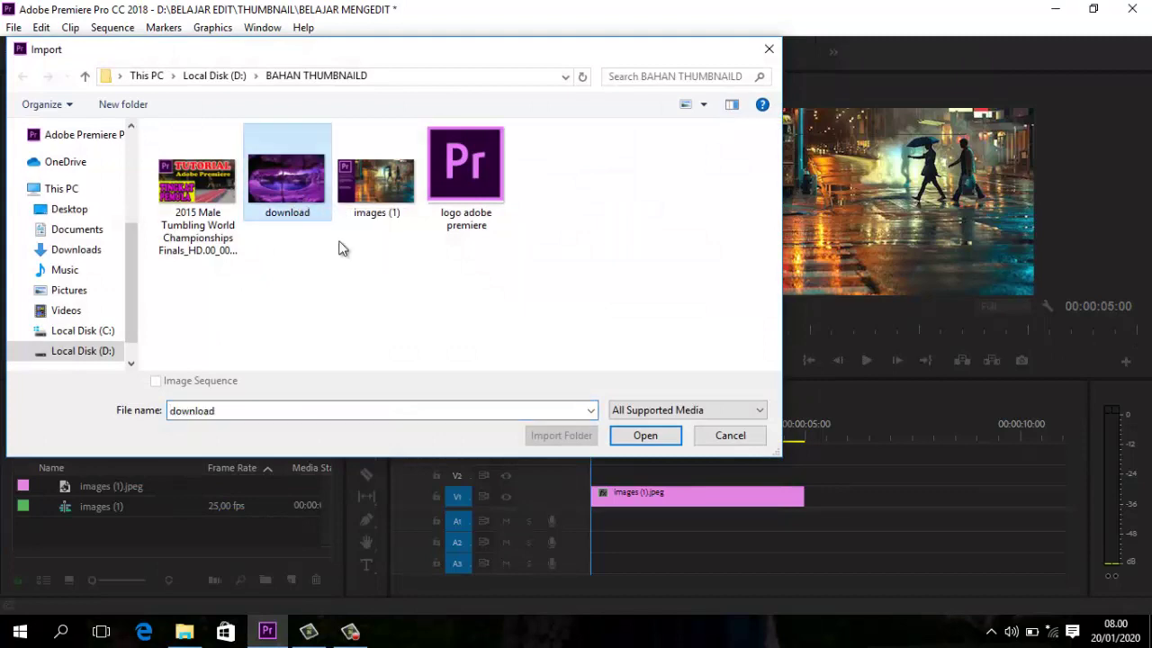
click(650, 437)
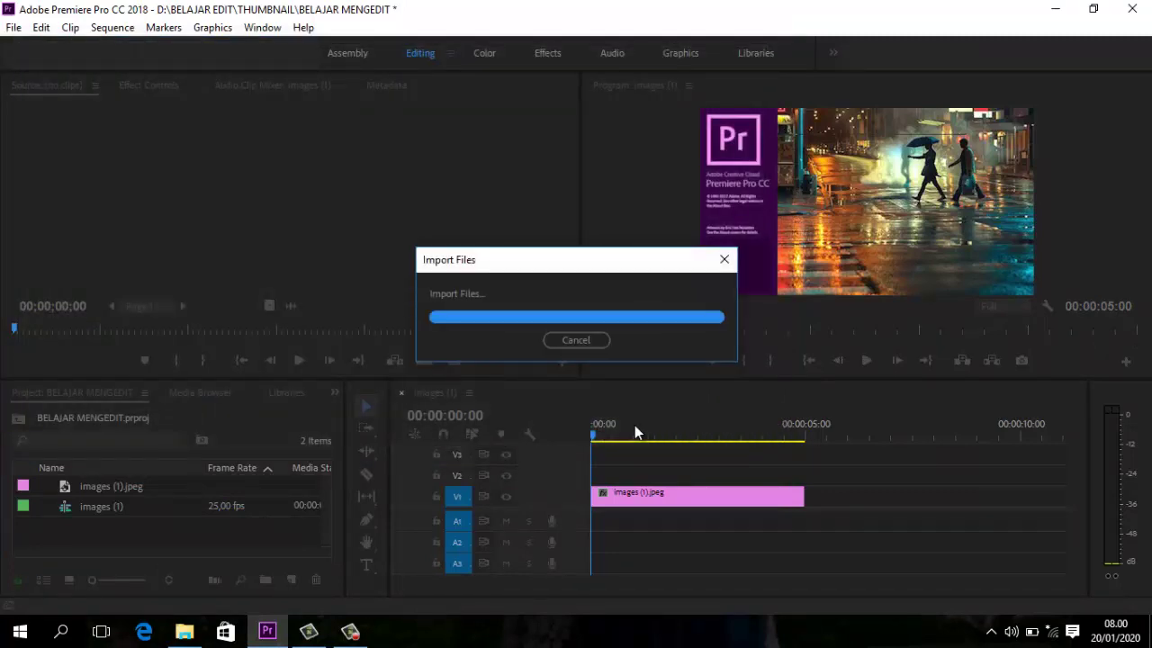
drag(98, 486, 612, 486)
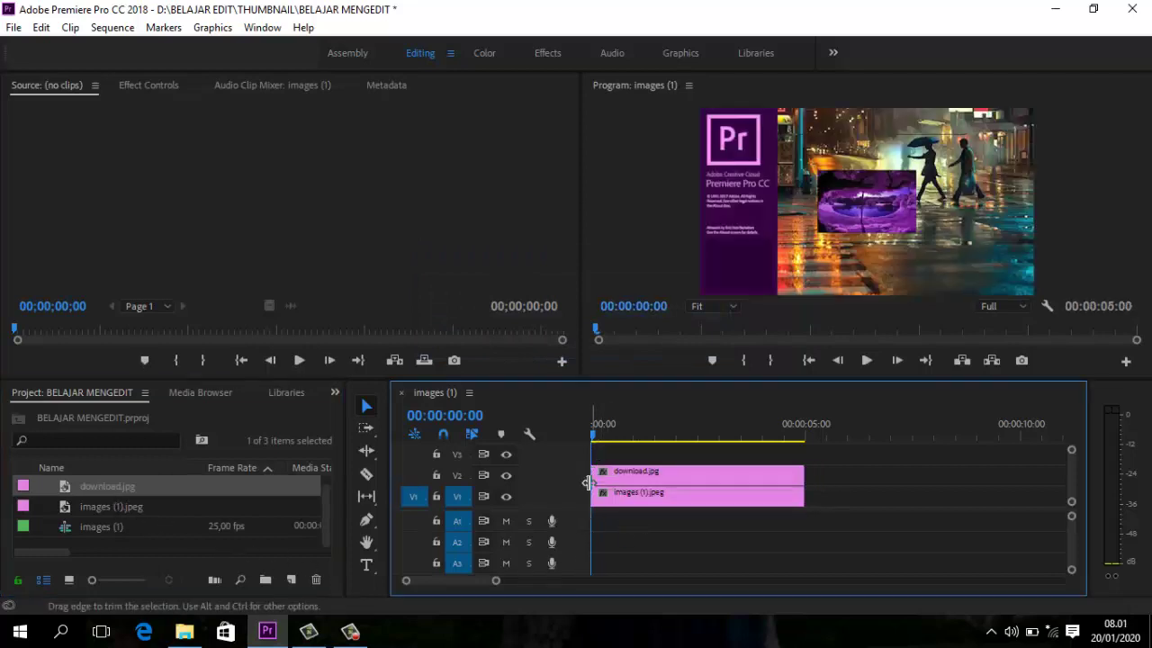
- Enlarge the purple download image to cover most of the frame, shifted right of the Premiere logo
click(704, 471)
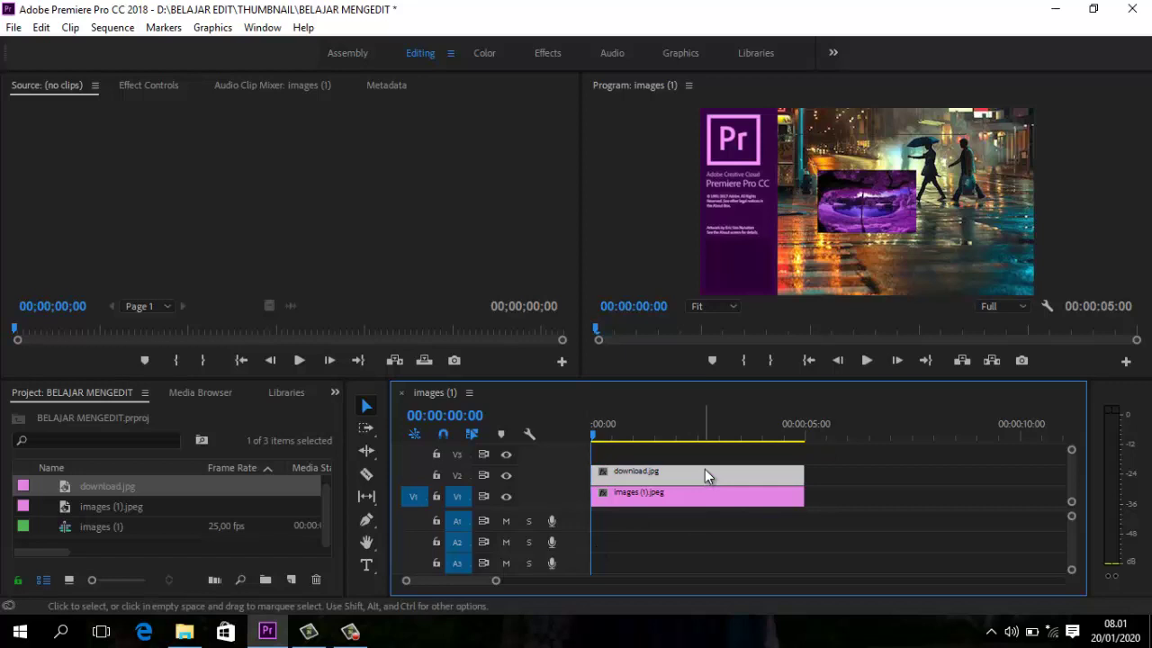
click(889, 201)
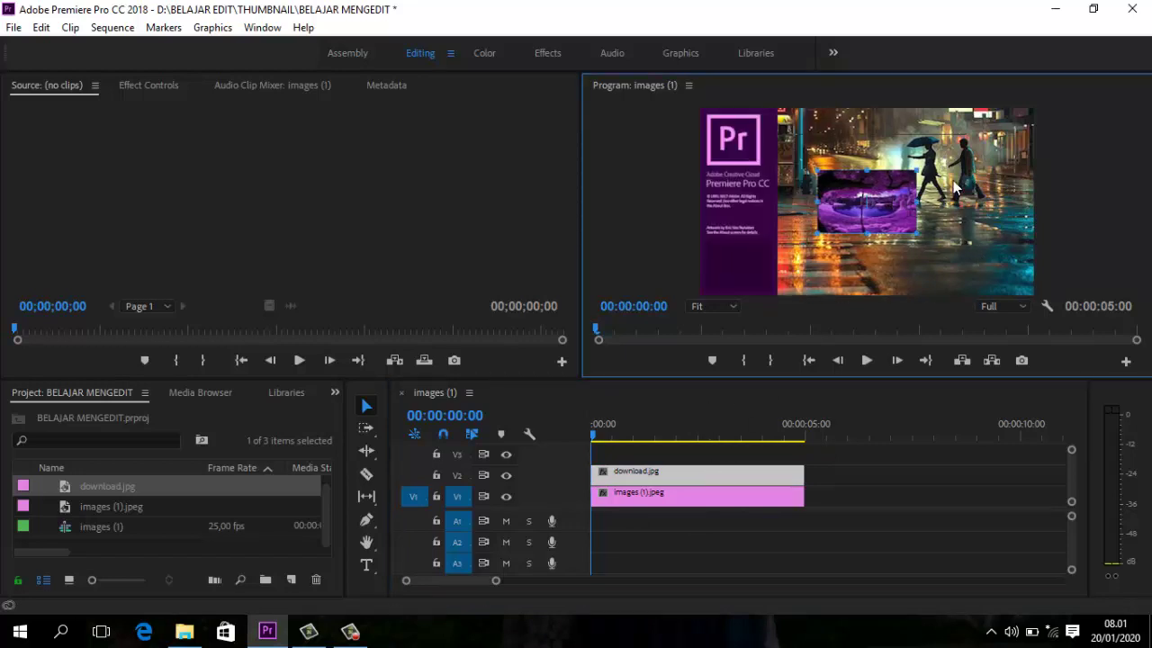
drag(928, 165, 1032, 108)
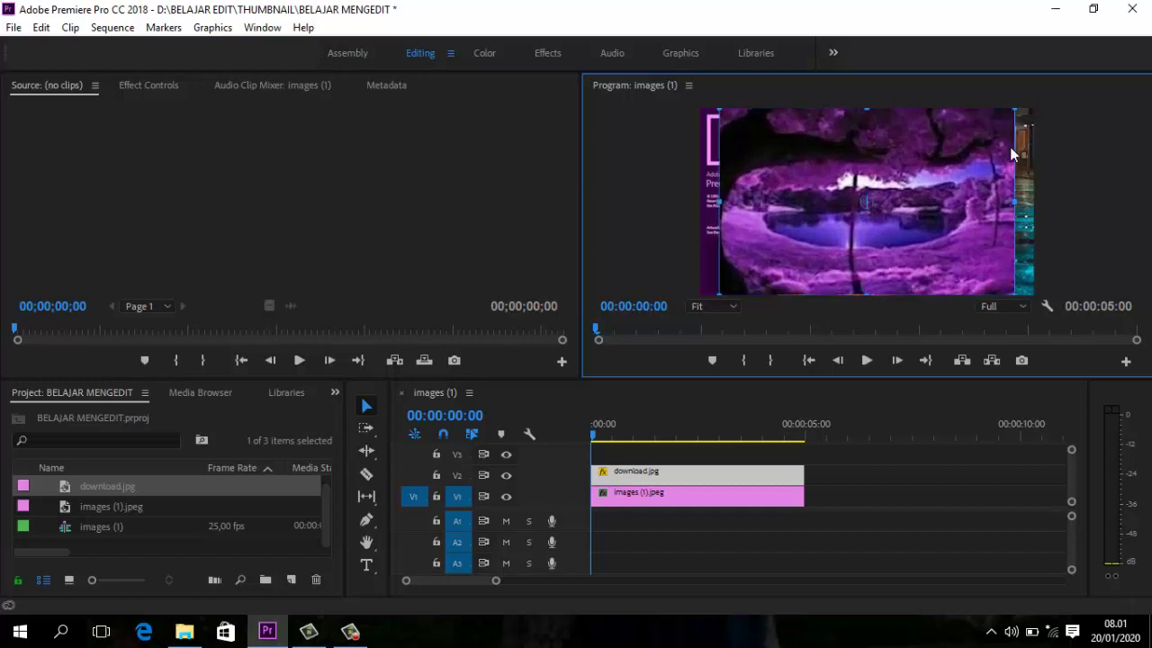
drag(966, 179, 1015, 180)
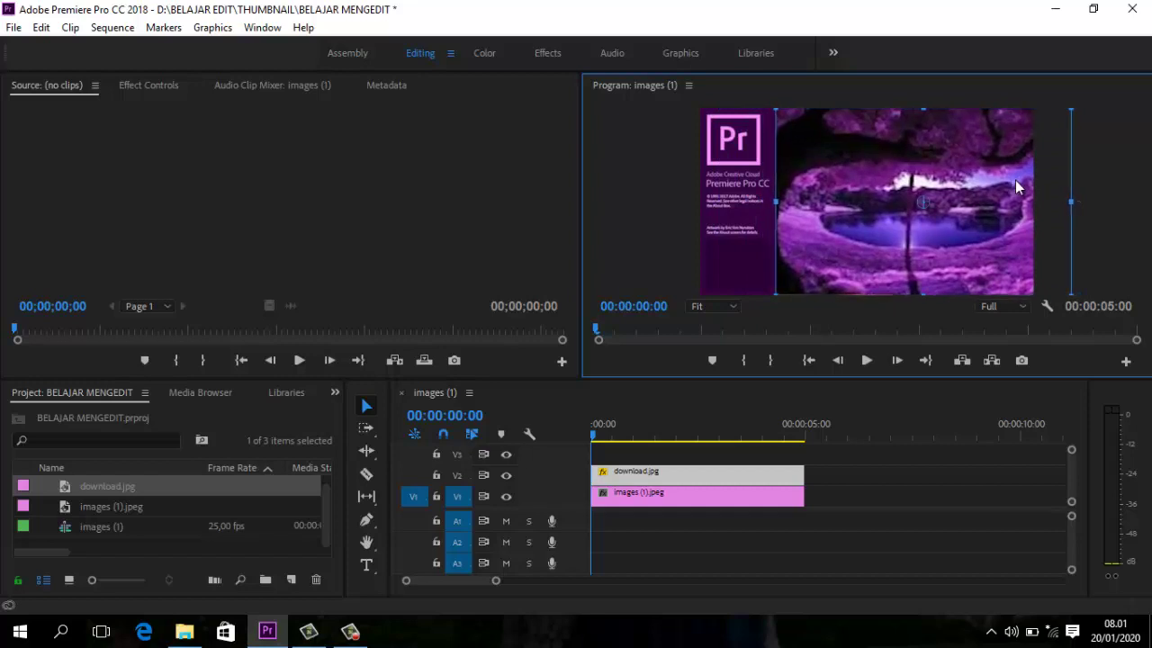
click(1125, 248)
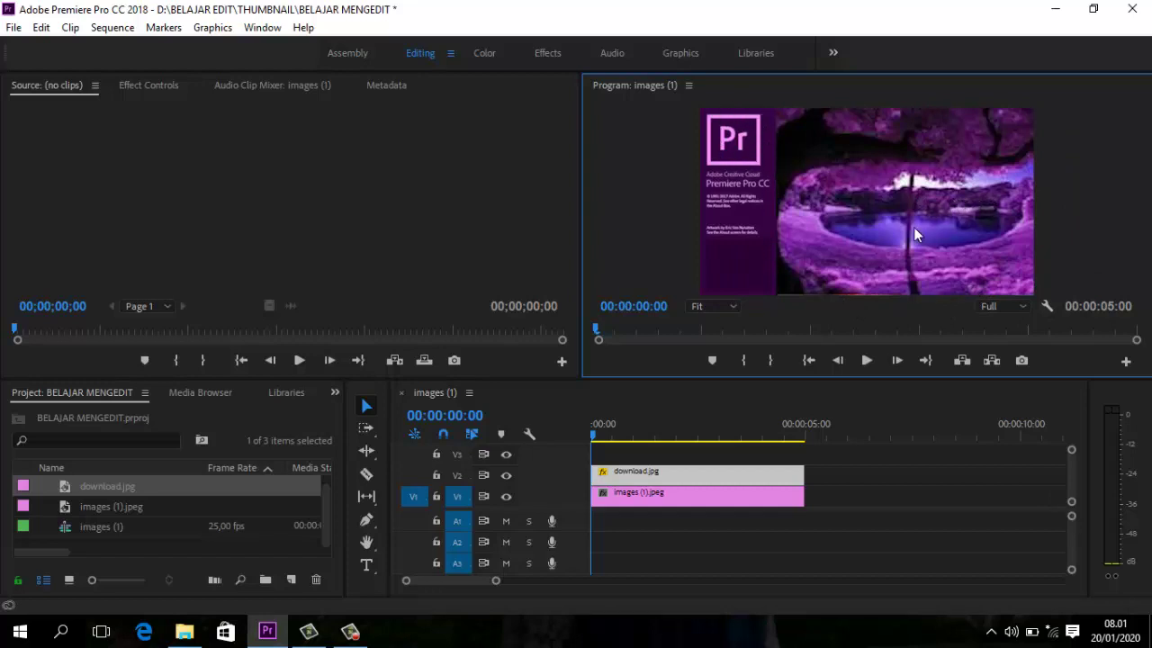
- Create a new legacy title, Title 04, and draw a rectangle bar across its top
click(13, 27)
mouse_move(41, 47)
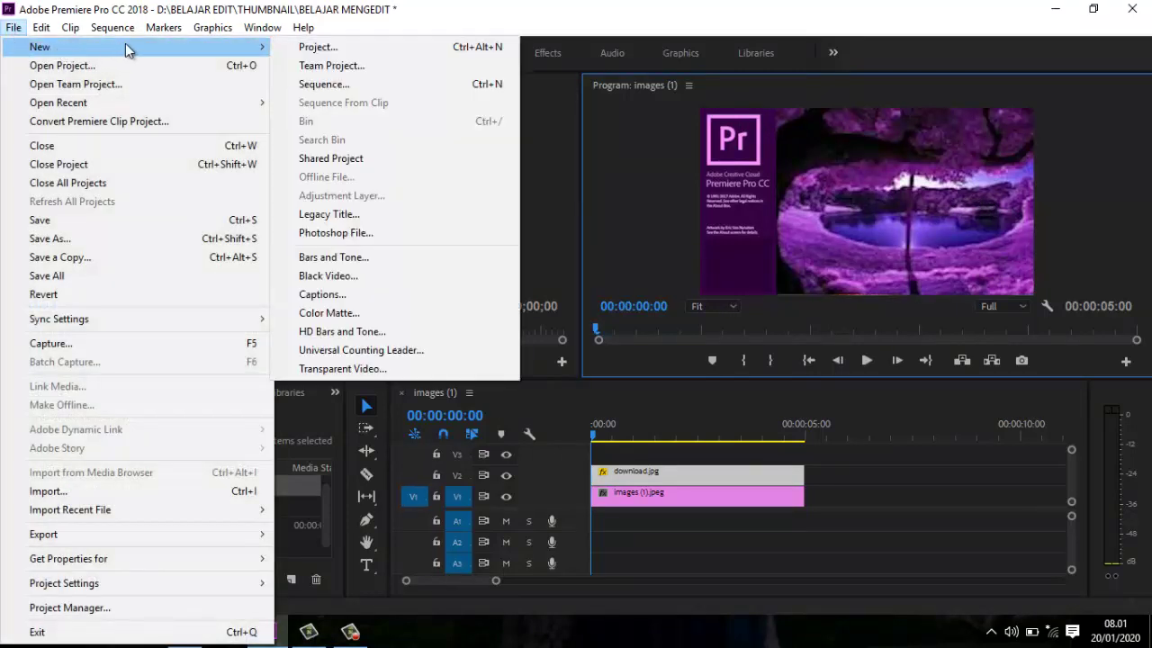
click(349, 222)
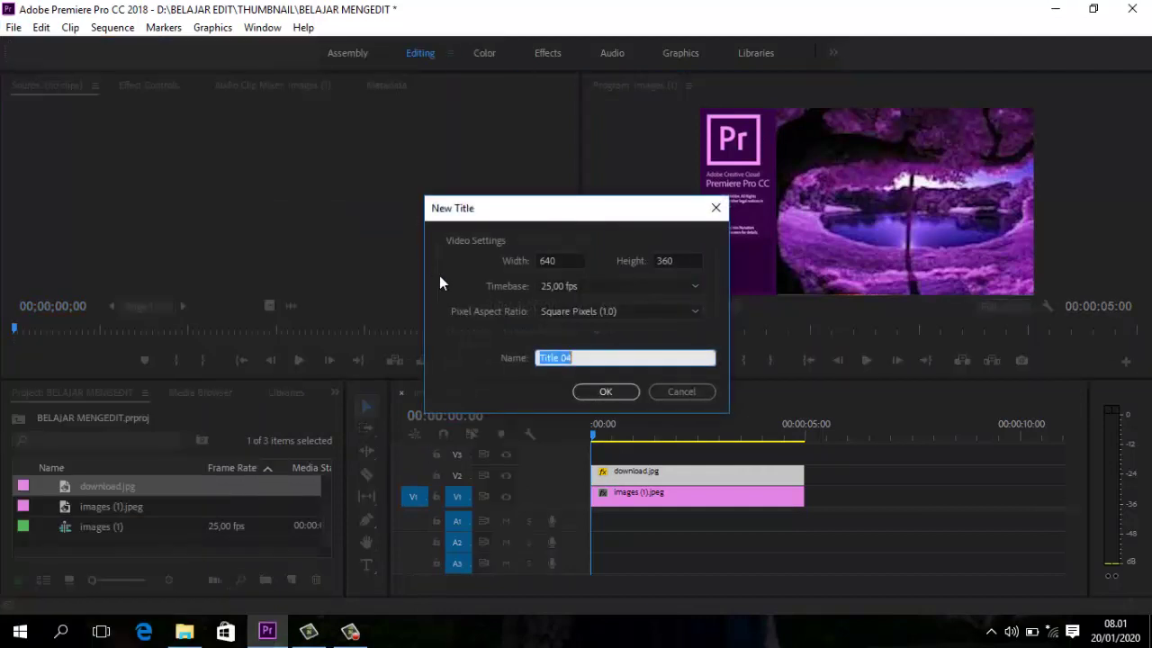
click(585, 389)
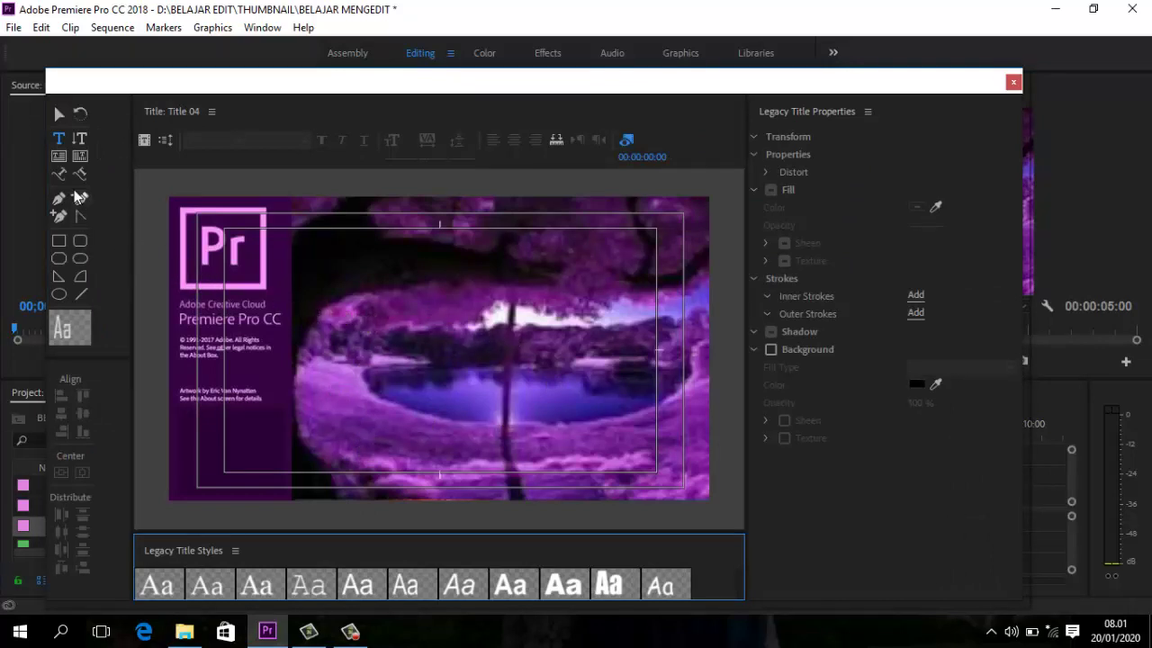
click(59, 241)
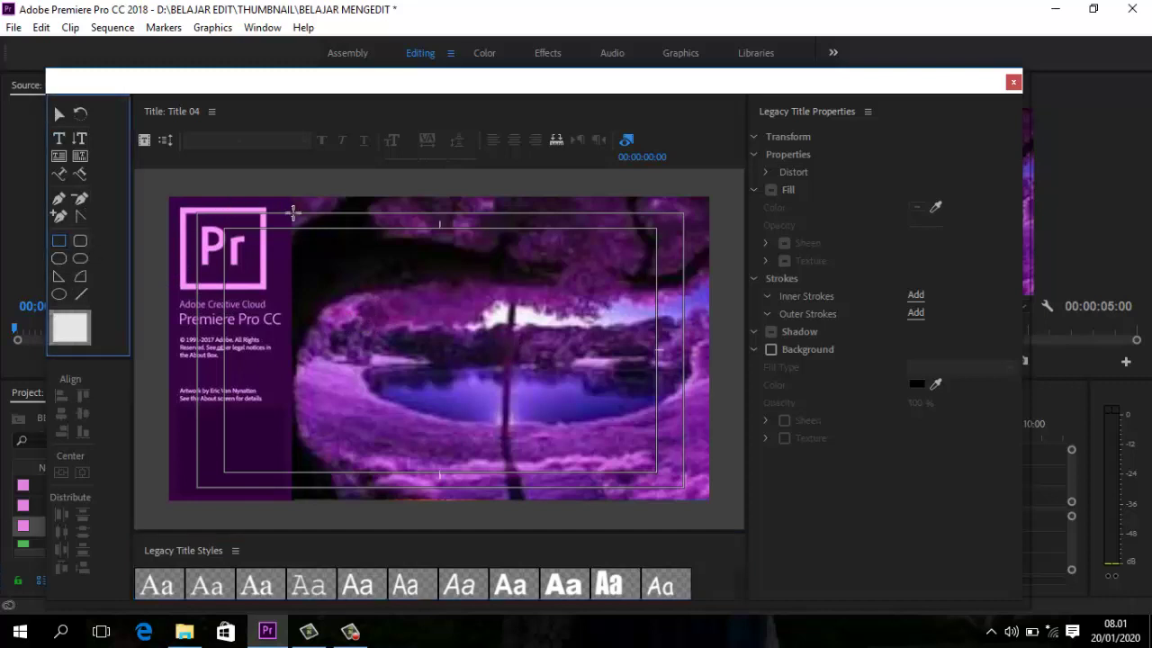
mouse_move(293, 212)
mouse_down()
mouse_move(673, 266)
mouse_move(682, 280)
mouse_up()
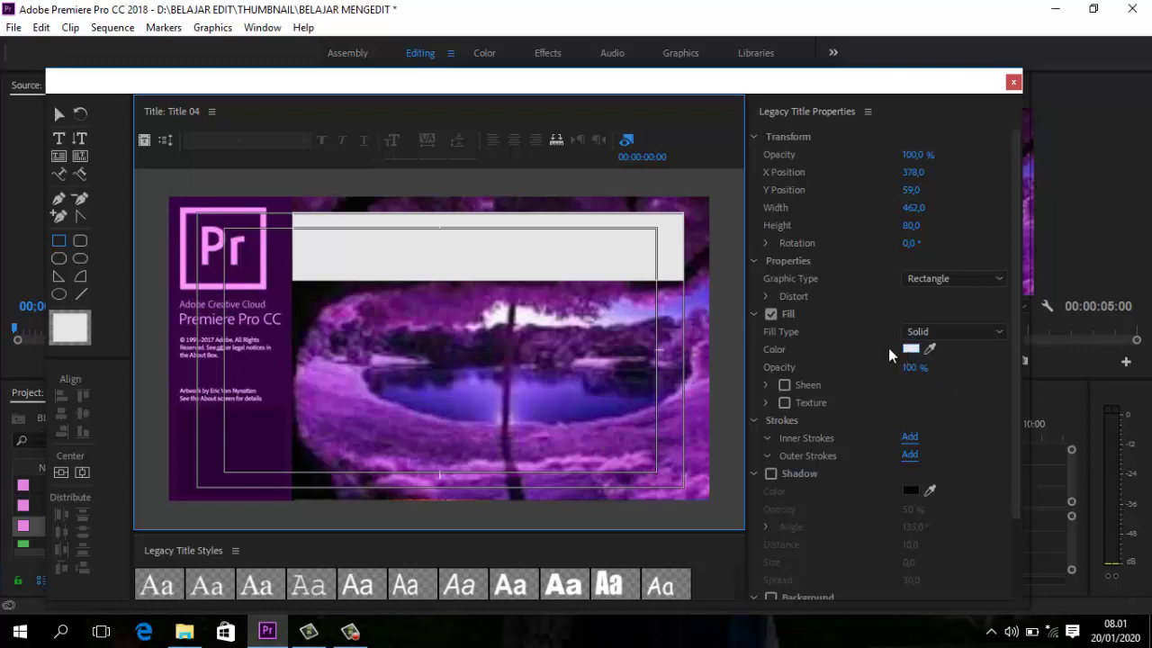
- Fill the top bar with blue 200BE8
click(465, 256)
click(926, 349)
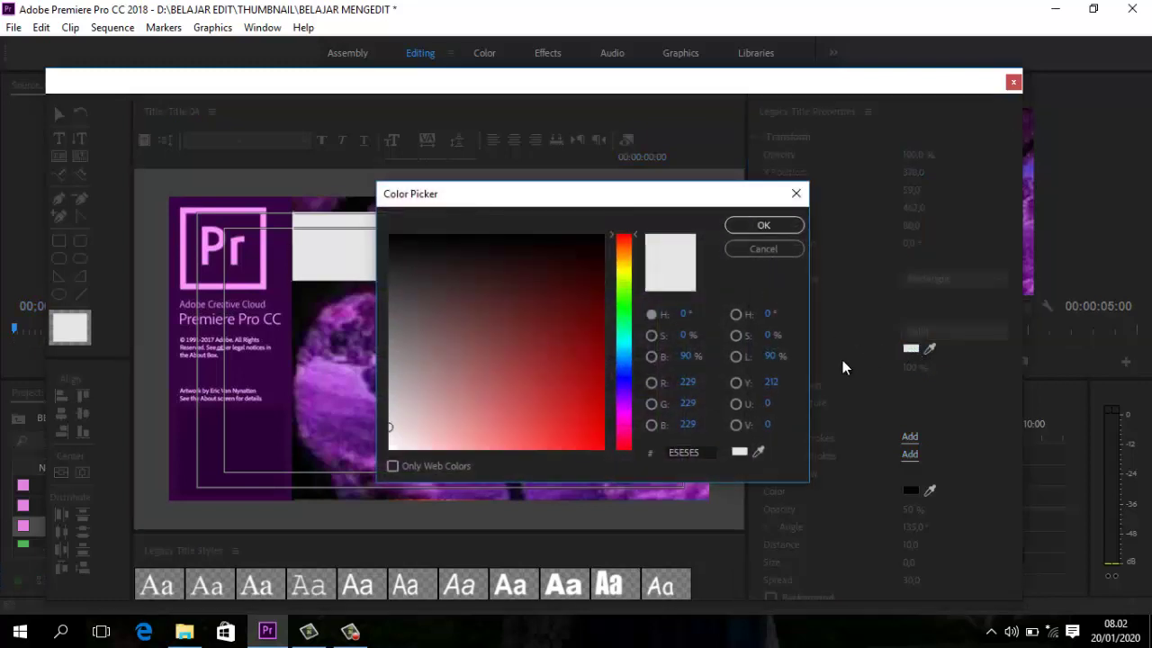
click(626, 382)
click(593, 428)
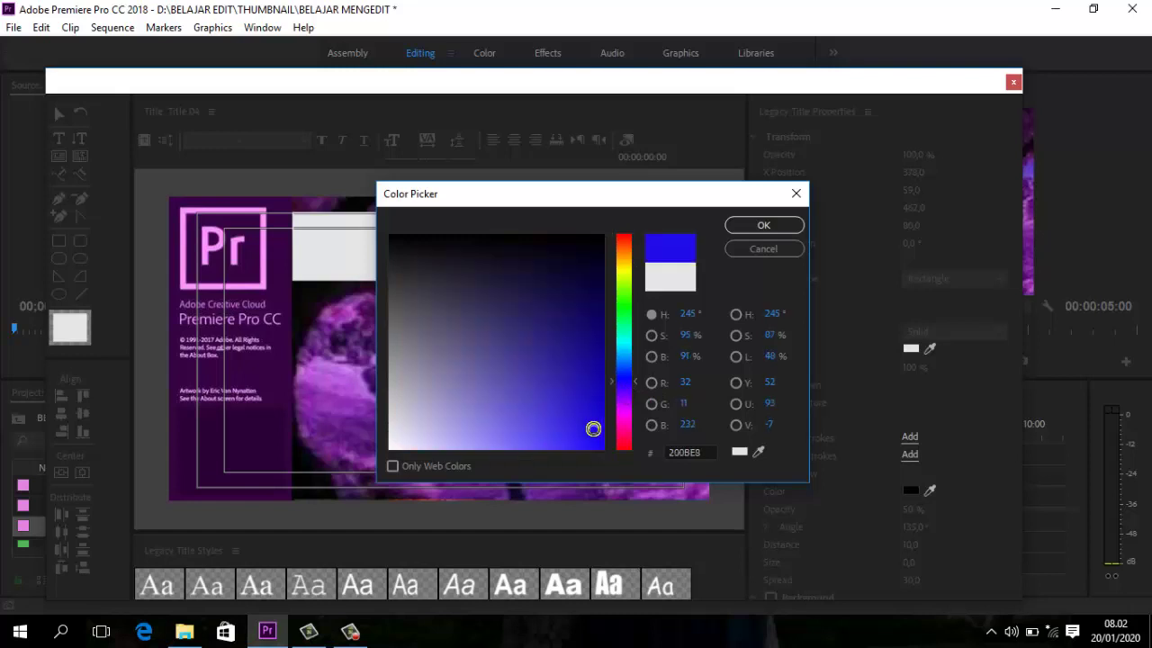
click(764, 225)
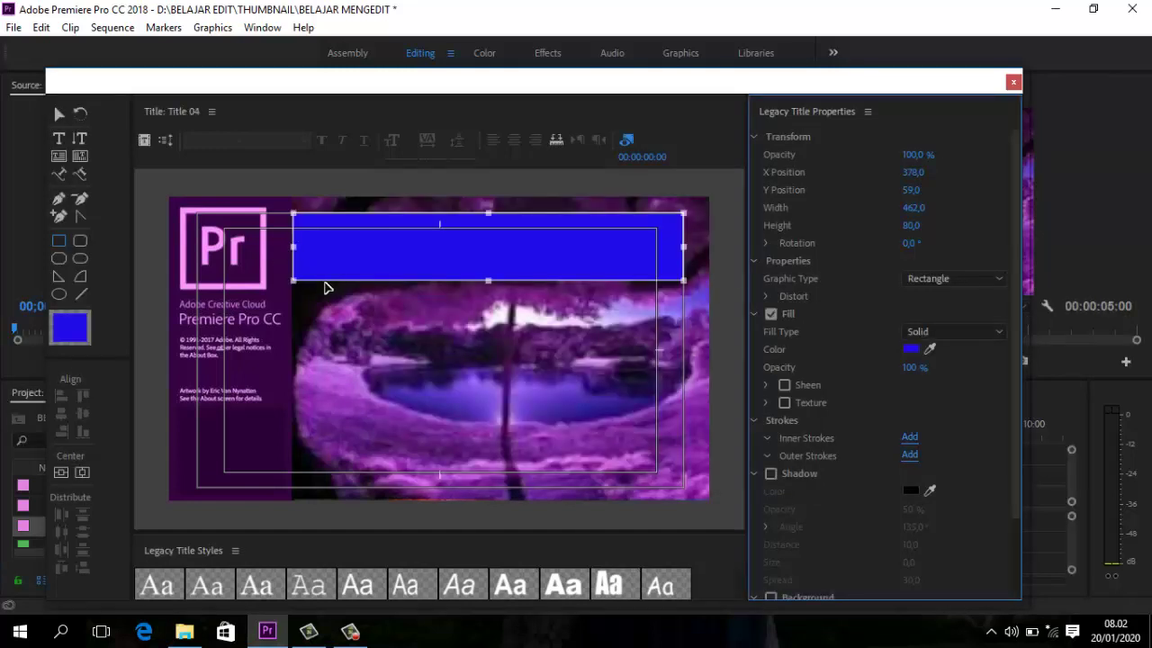
- Add the TUTORIAL text with a near-white fill
click(58, 137)
click(332, 233)
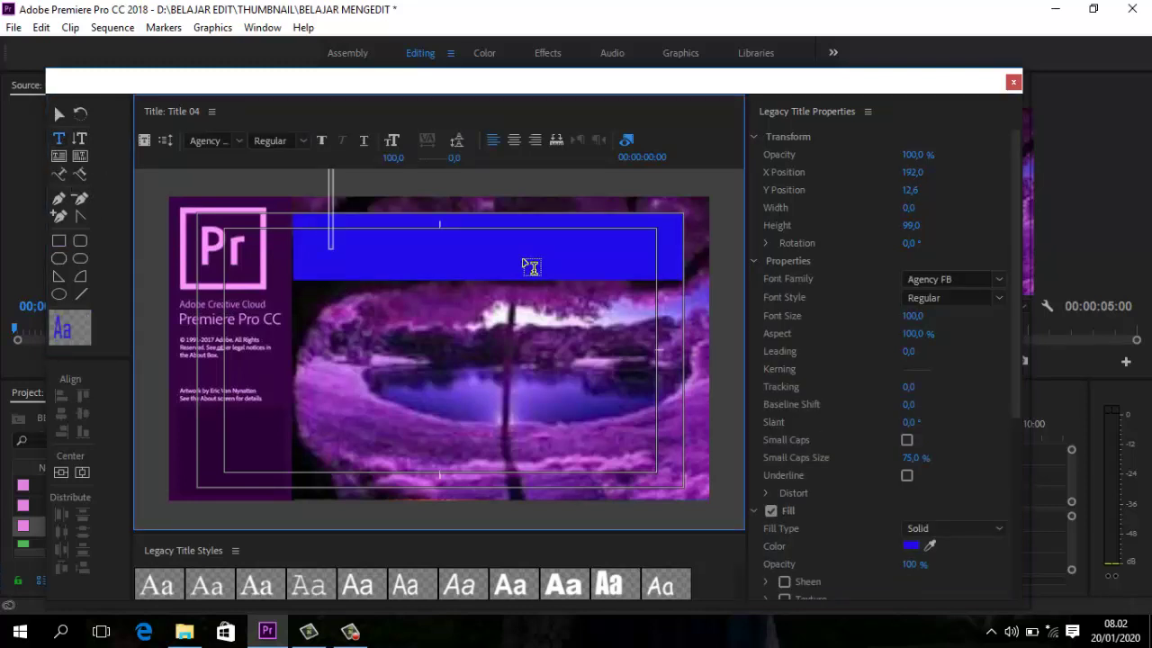
text(BELAJARI)
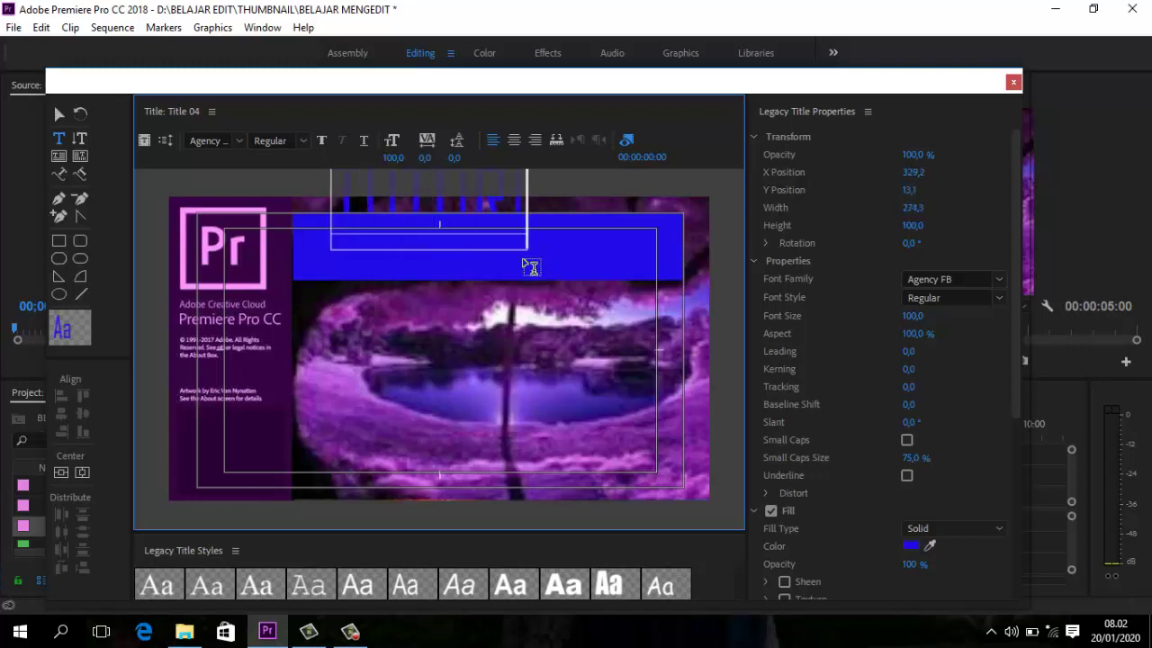
text(AL)
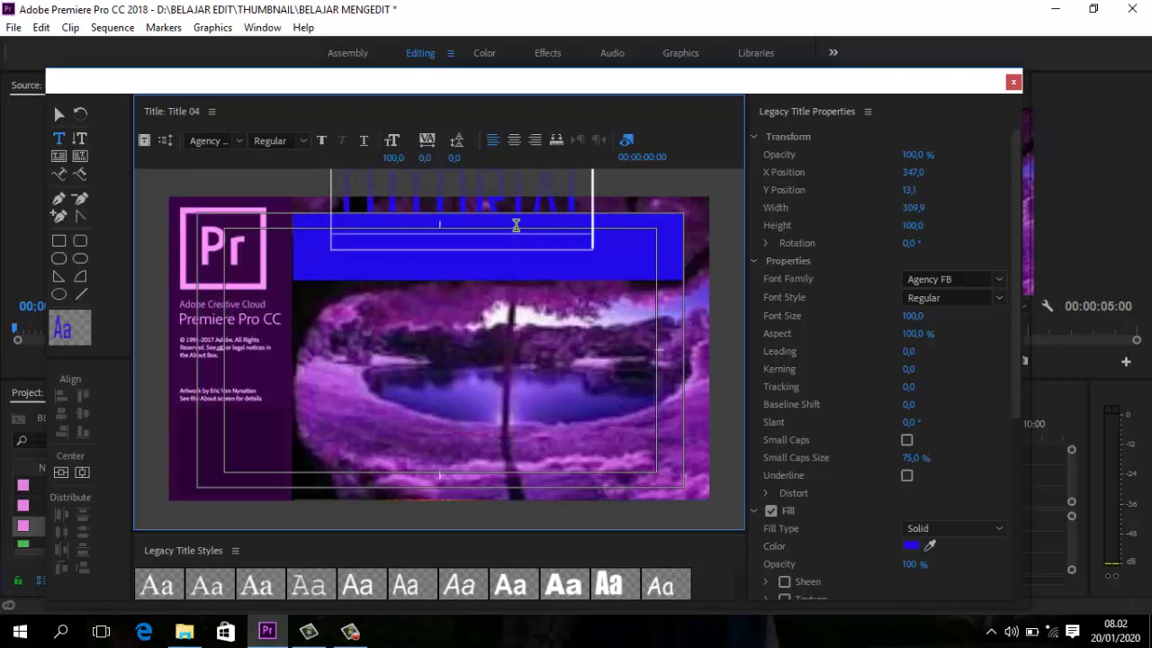
click(912, 545)
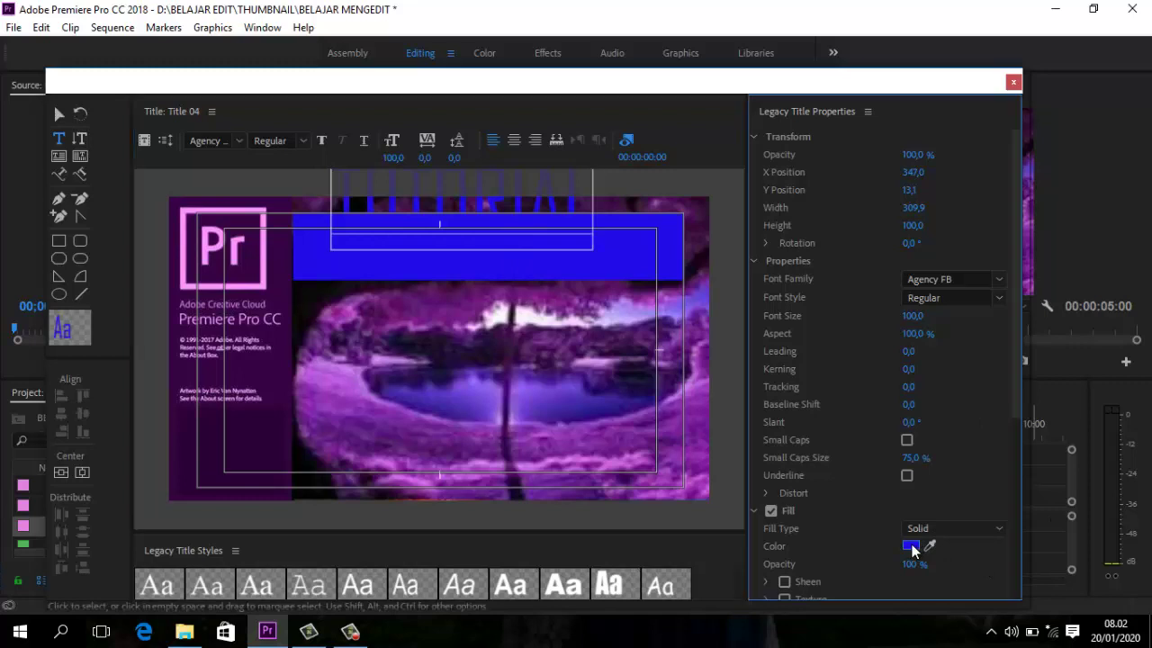
drag(399, 442, 392, 442)
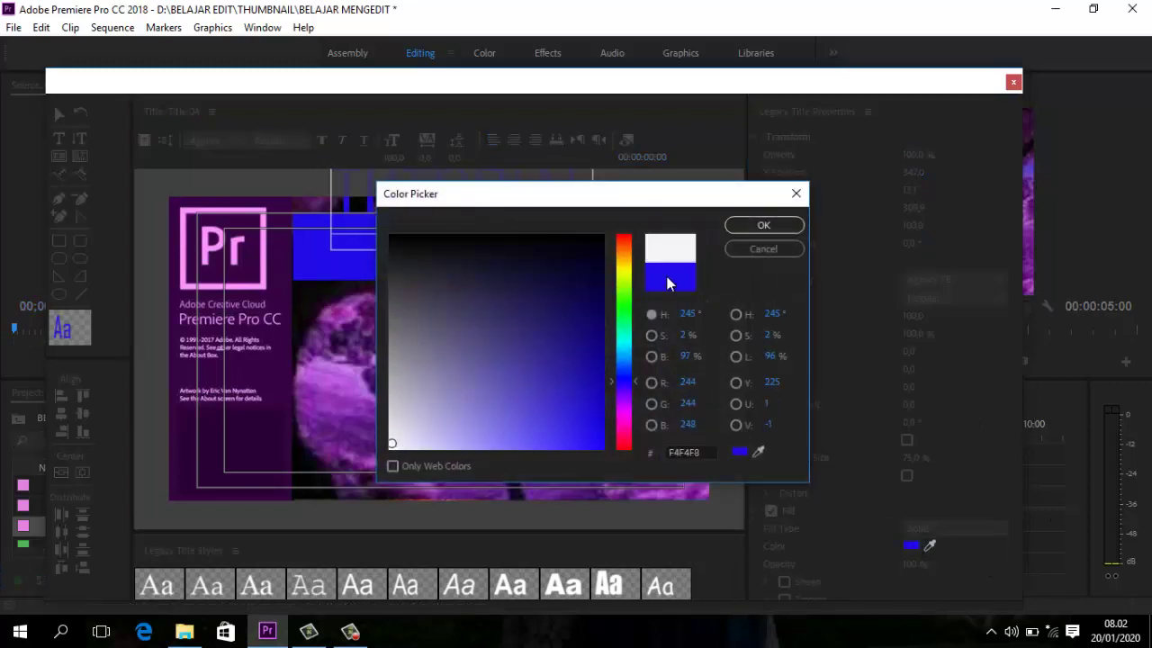
click(743, 228)
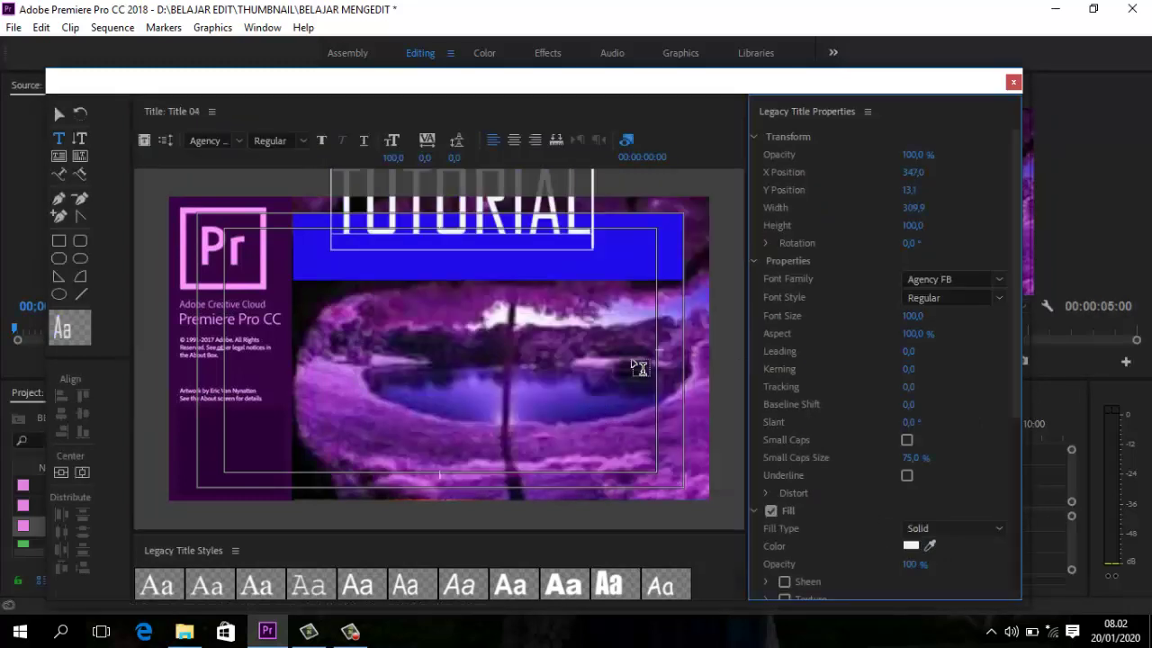
- Nudge the blue bar slightly, then move TUTORIAL onto it and resize it to the bar's height
click(479, 250)
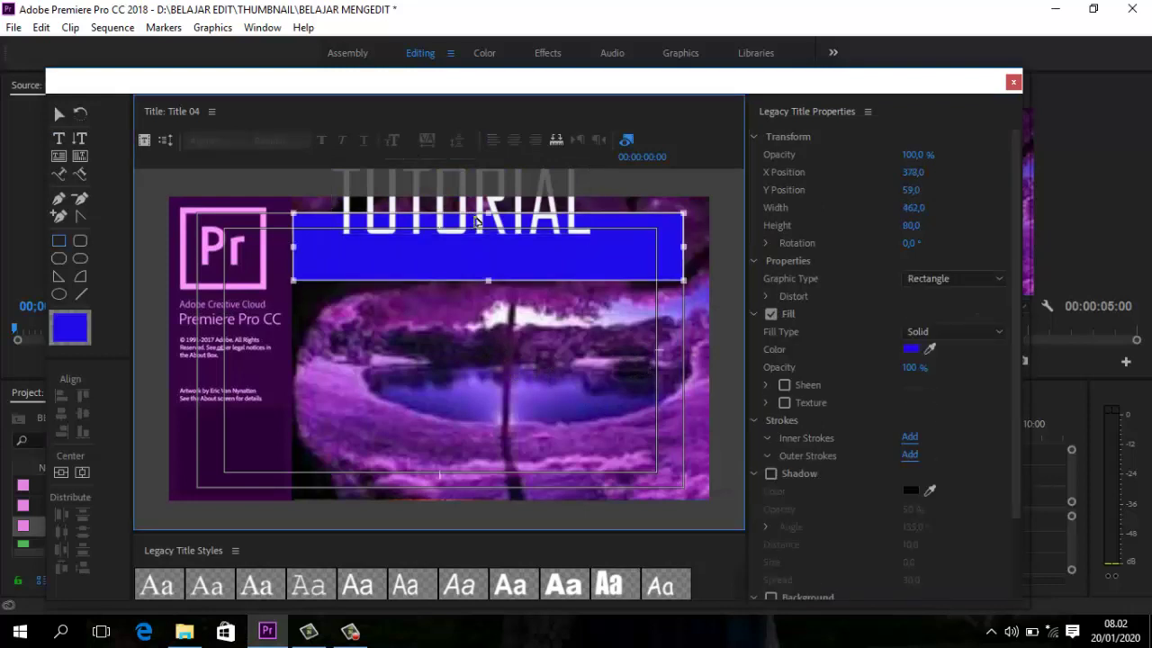
mouse_move(481, 225)
mouse_down()
mouse_move(505, 248)
mouse_move(465, 220)
mouse_up()
click(275, 177)
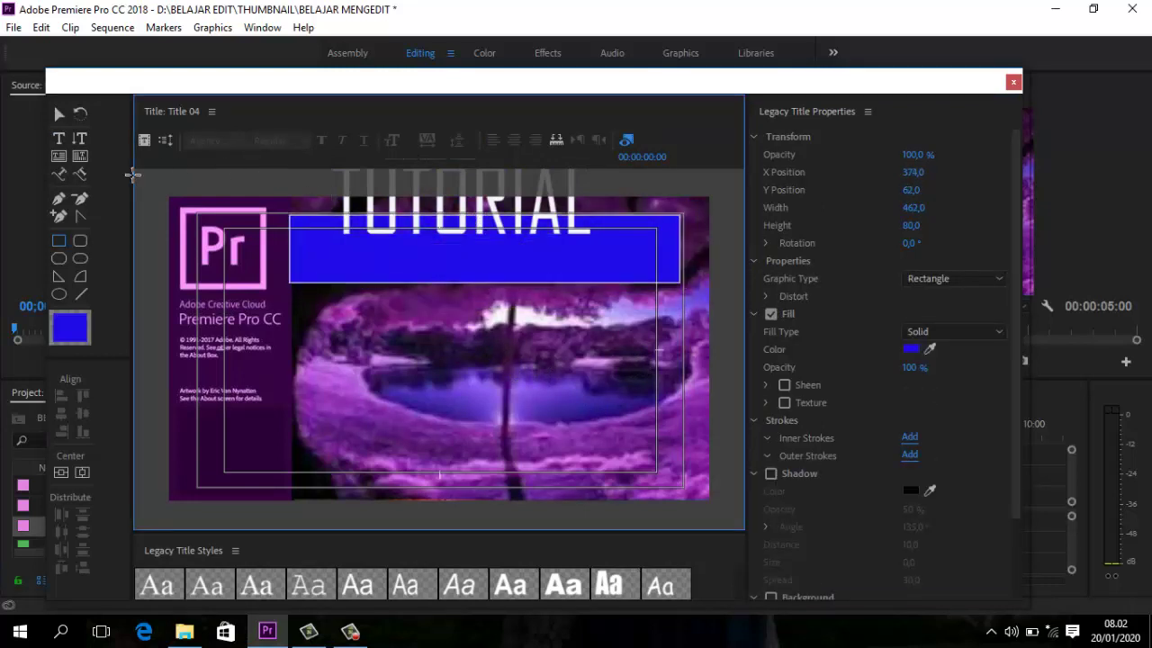
click(58, 140)
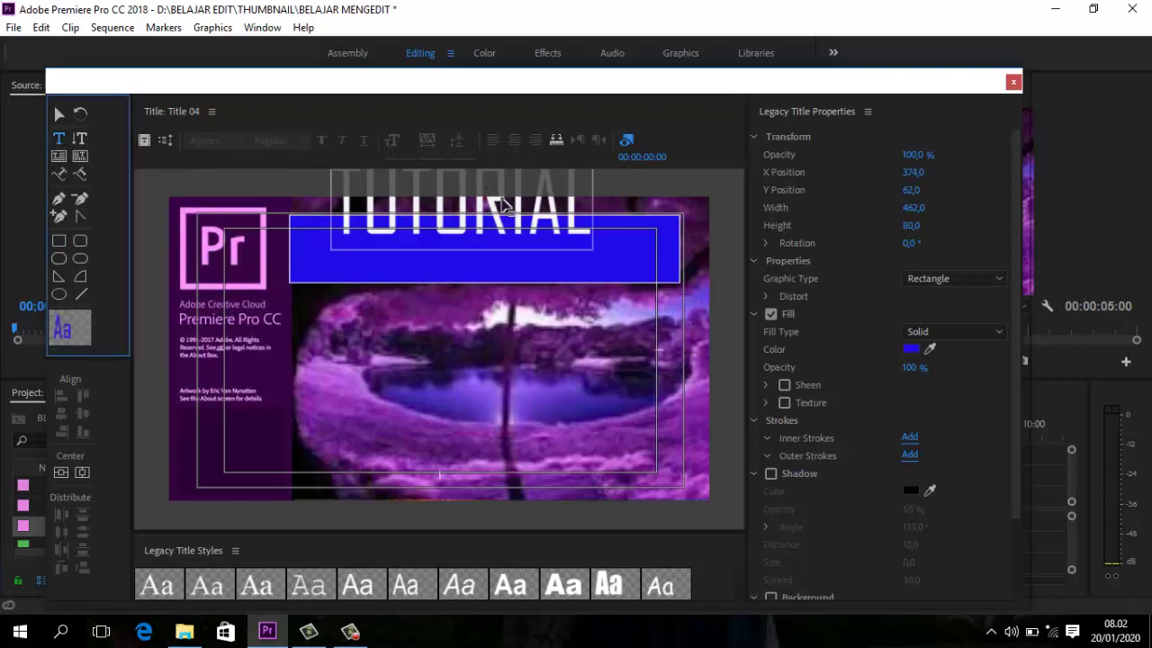
click(568, 195)
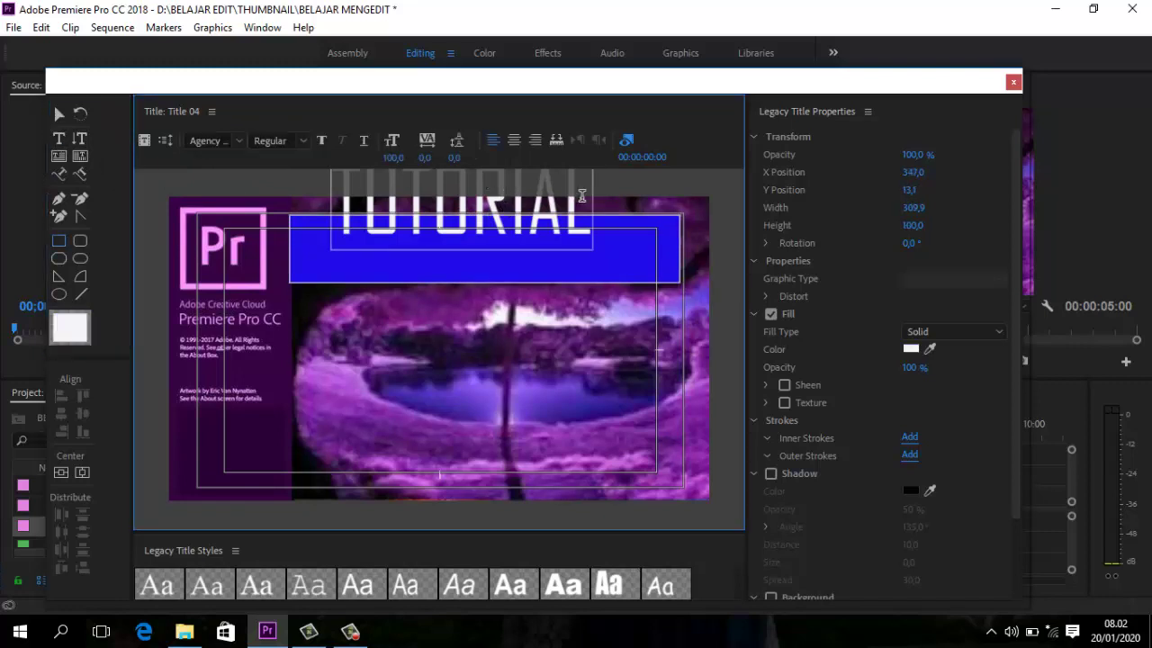
drag(527, 208, 599, 259)
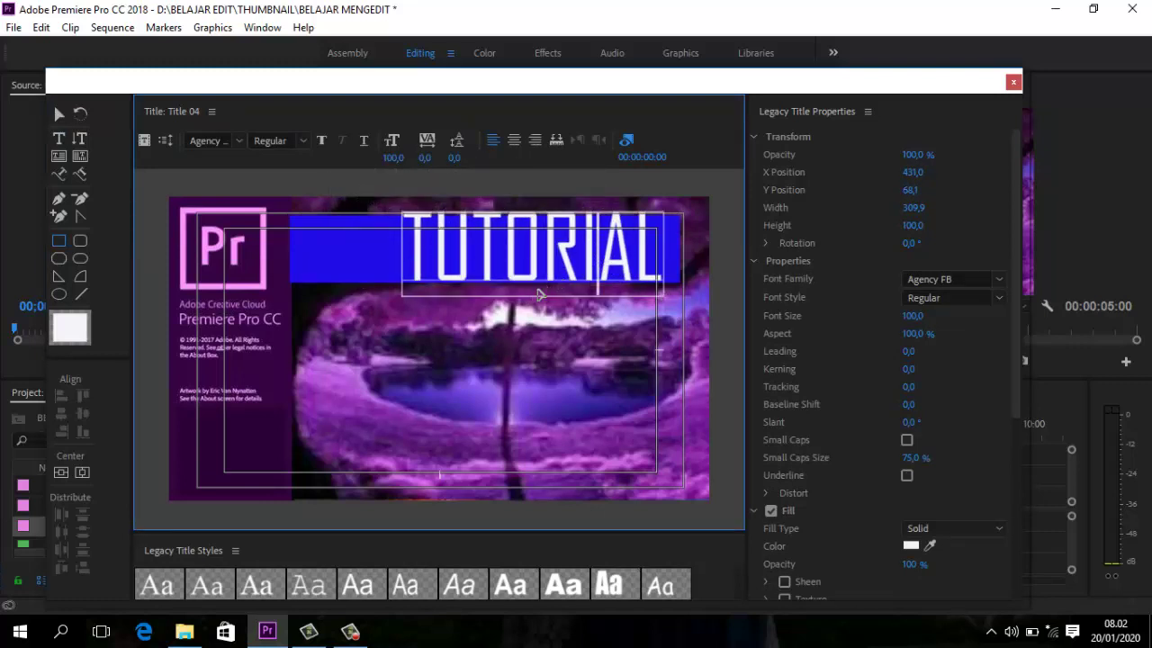
drag(531, 297, 536, 281)
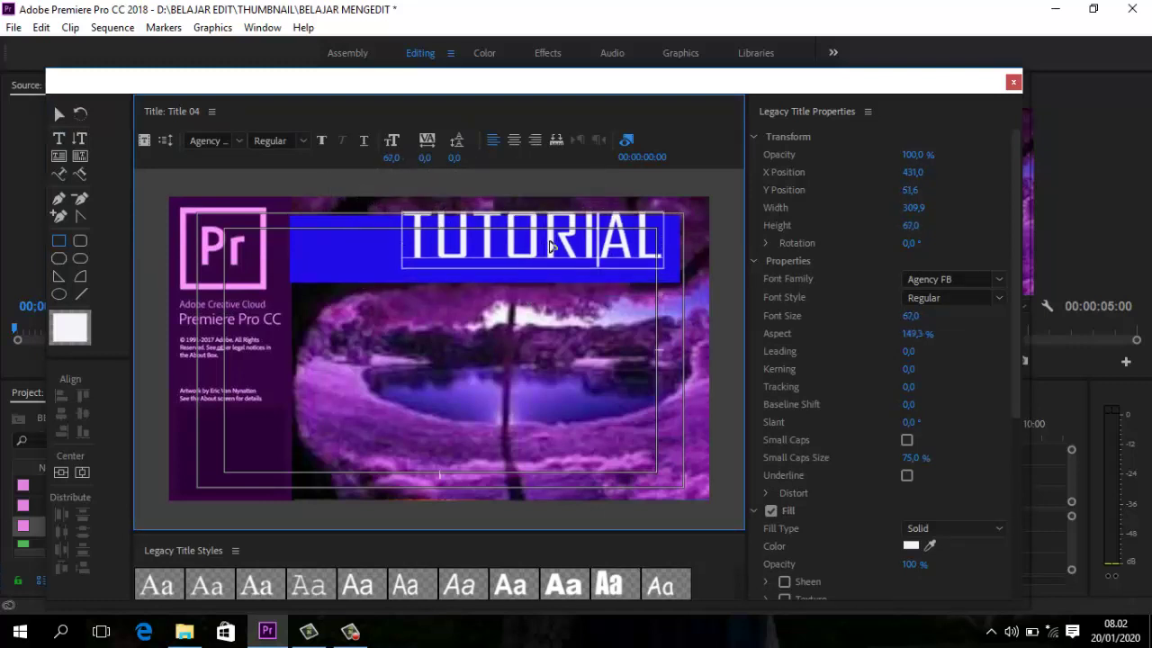
click(238, 140)
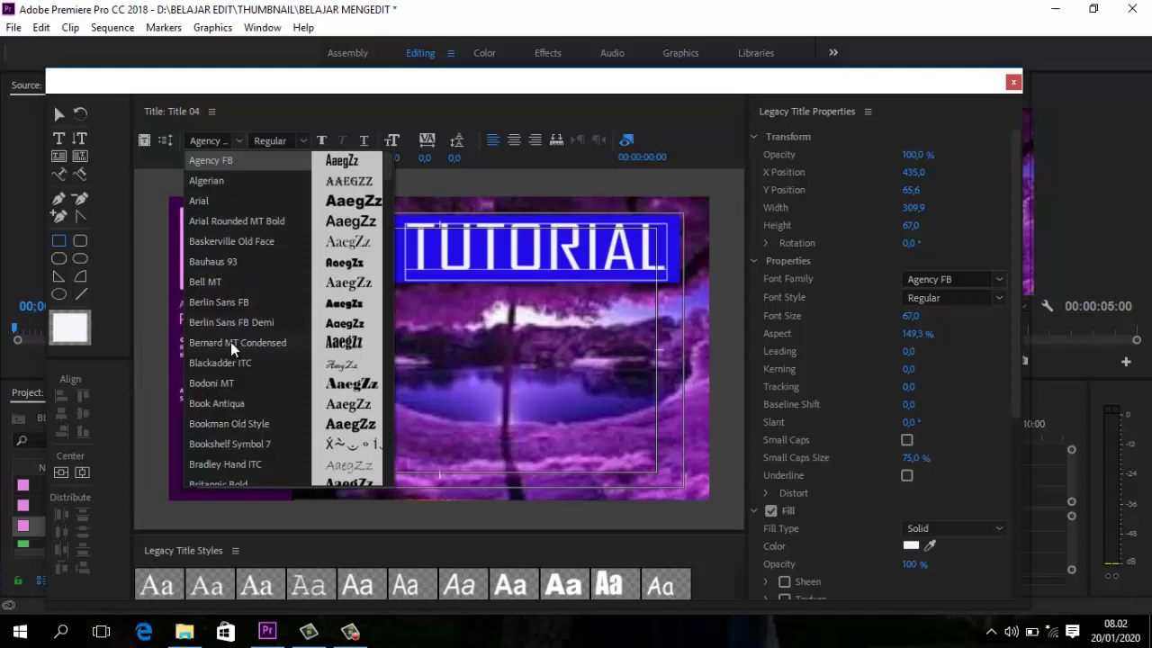
- Change the TUTORIAL font to Franklin Gothic Heavy
scroll(241, 345, down, 3)
scroll(240, 346, down, 2)
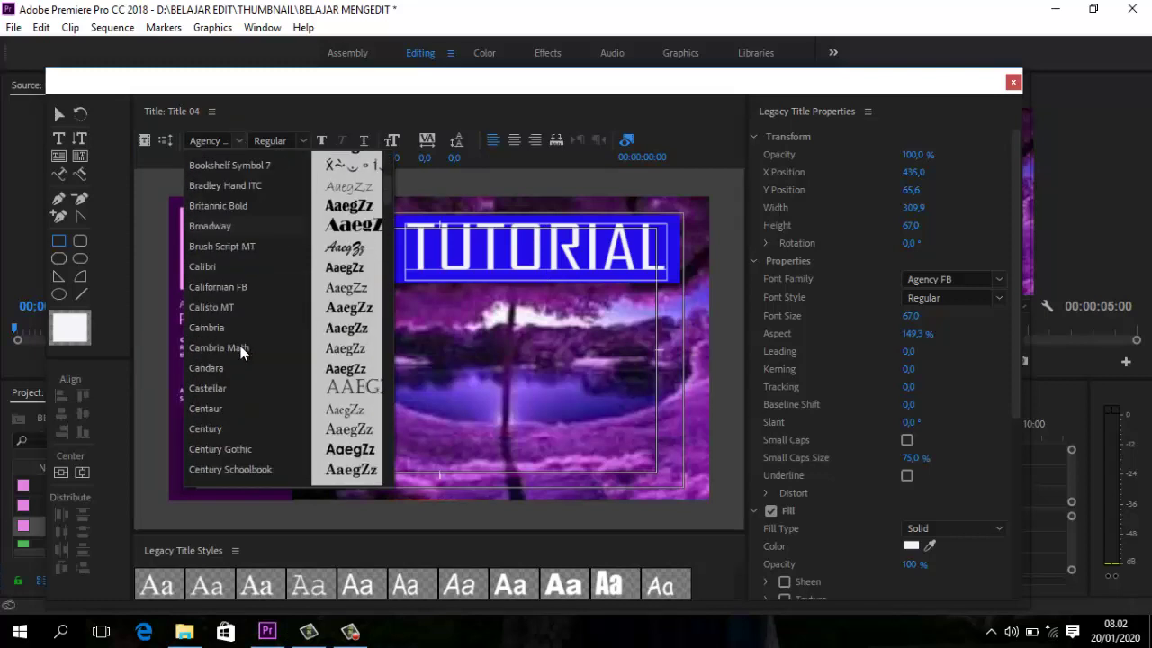
scroll(240, 346, down, 1)
scroll(240, 346, down, 3)
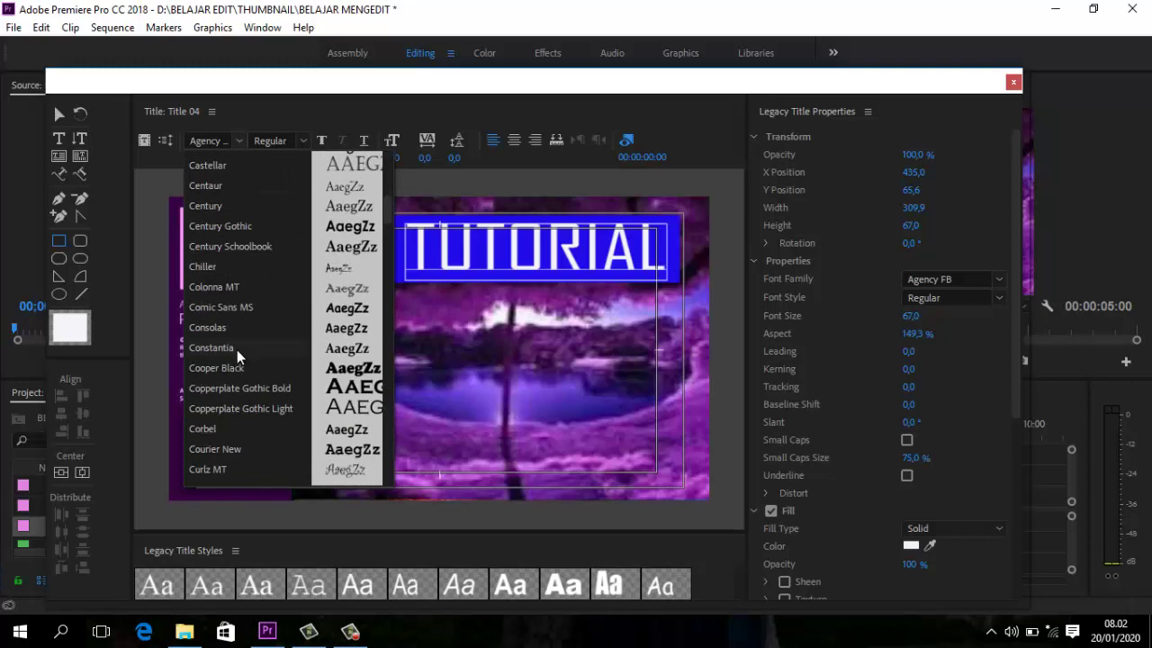
scroll(237, 349, down, 3)
scroll(232, 360, down, 3)
scroll(233, 360, down, 2)
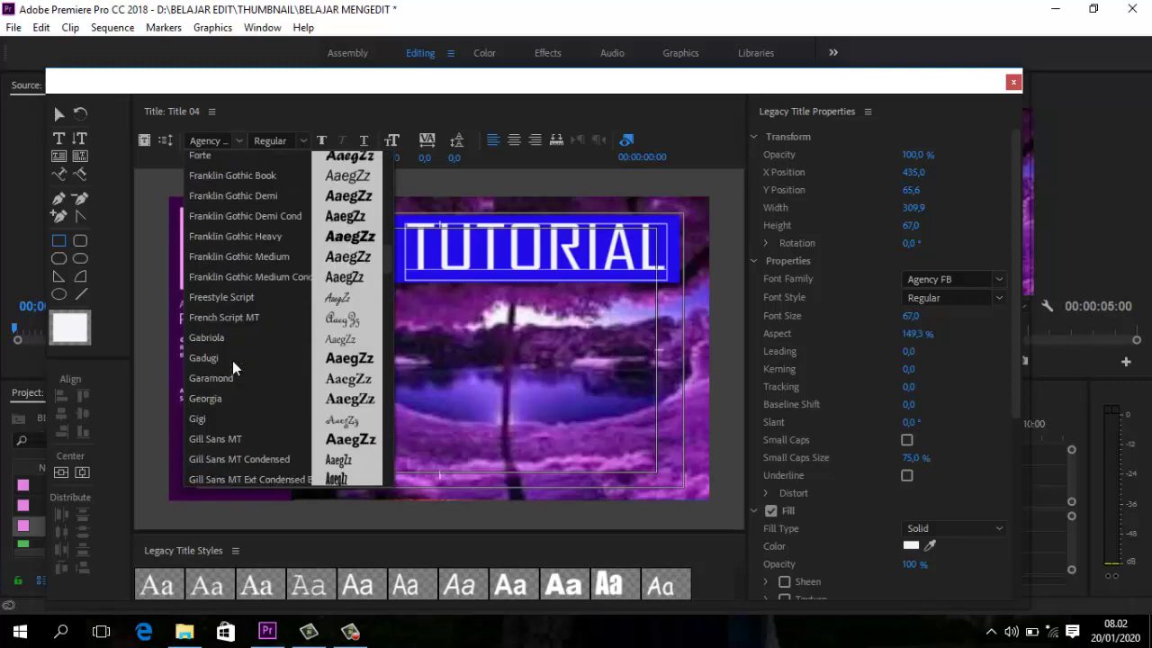
click(250, 236)
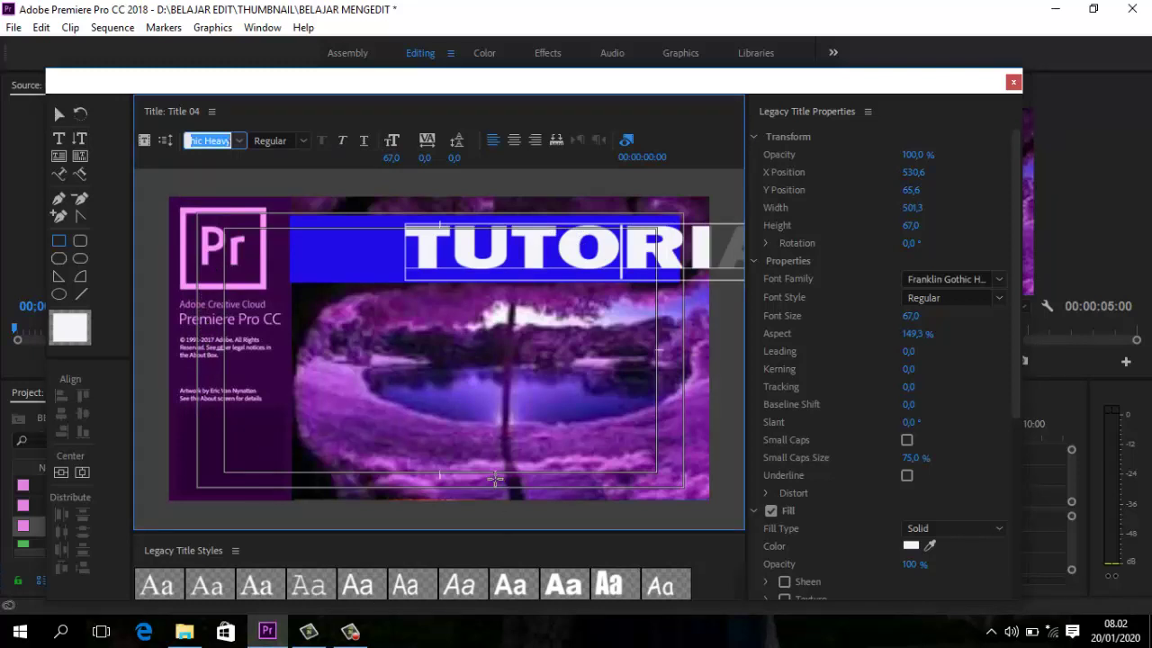
- Stretch TUTORIAL to span the blue bar and nudge the bar up to Y 62,0
click(407, 253)
mouse_move(407, 254)
mouse_down()
mouse_move(565, 257)
mouse_move(397, 250)
mouse_up()
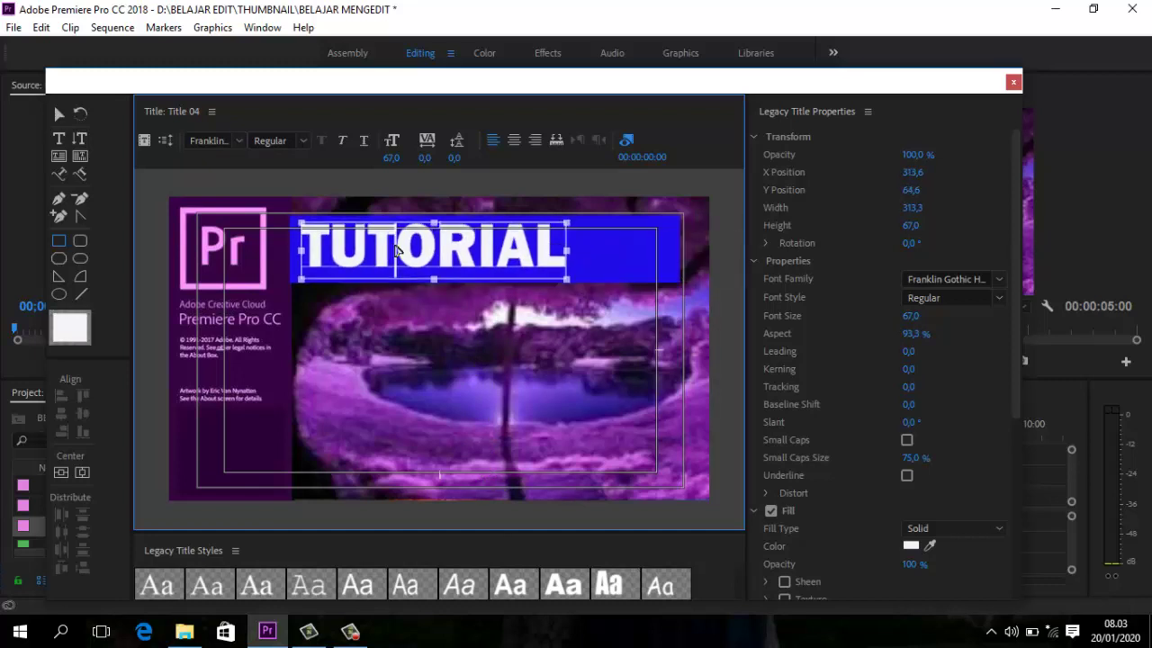
drag(570, 255, 668, 253)
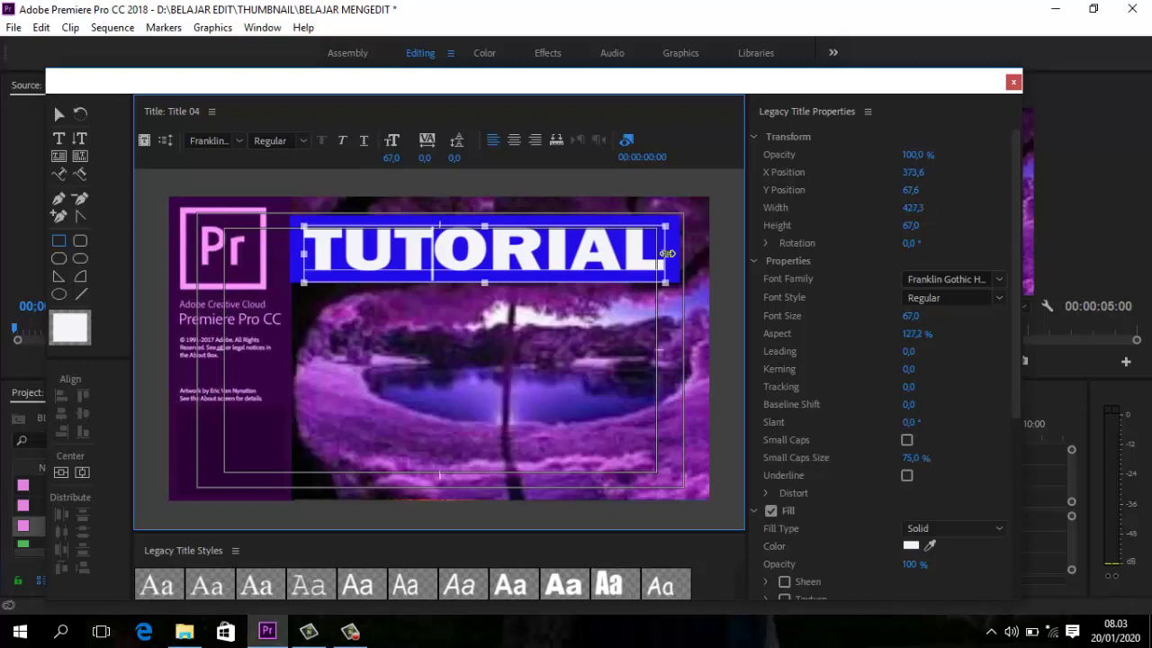
click(581, 261)
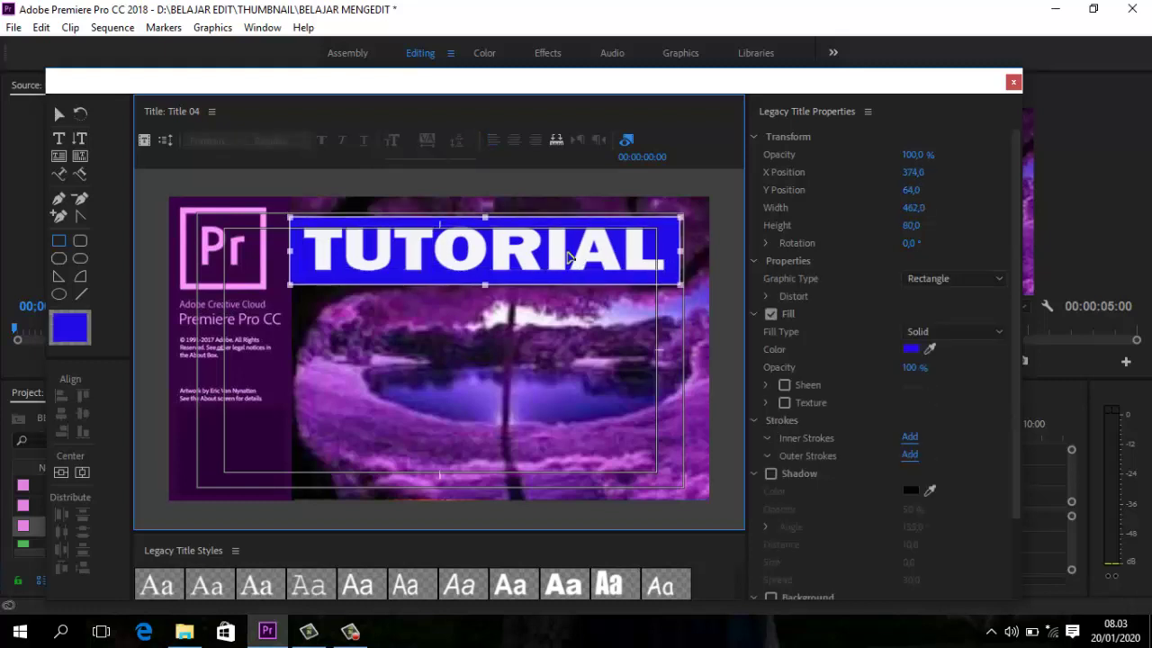
key(Up)
key(Up)
click(578, 367)
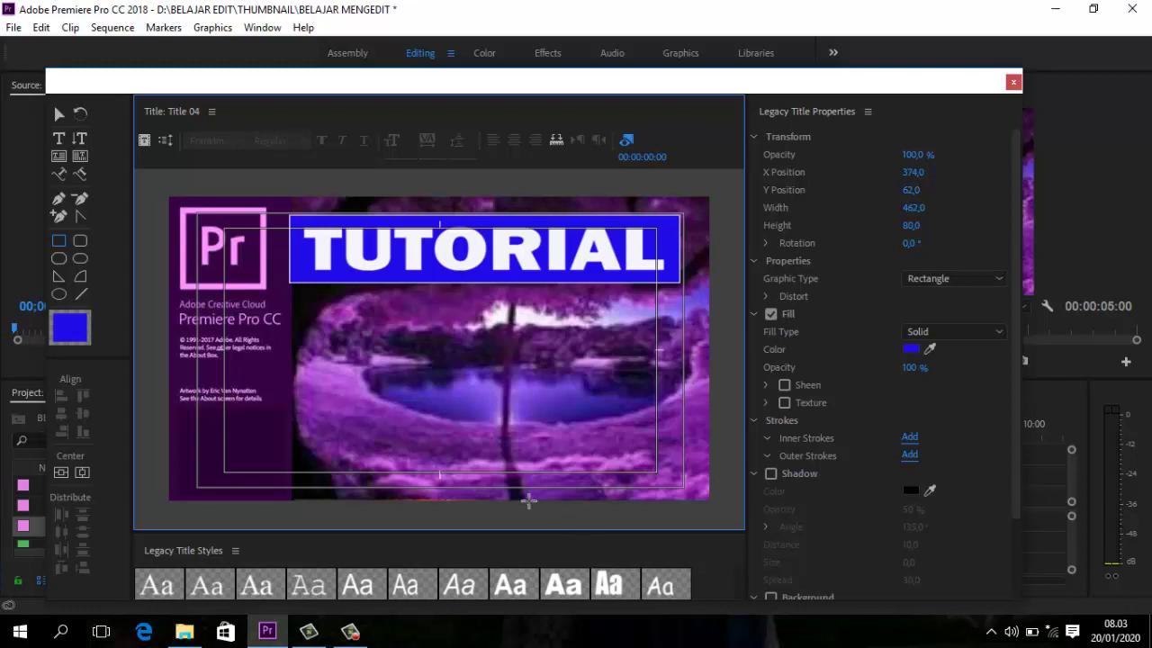
- Type 'Adobe' just under the TUTORIAL bar, then reposition and shrink it to size 39,0 at 162,9 % aspect
click(58, 139)
click(320, 326)
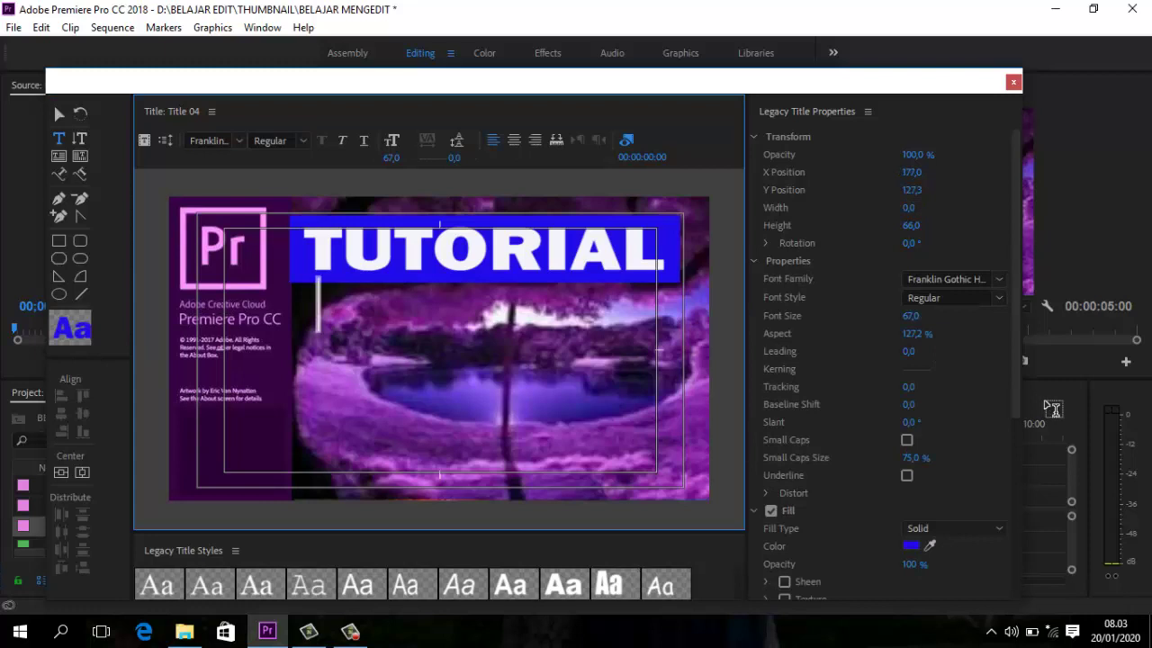
text(Adobe)
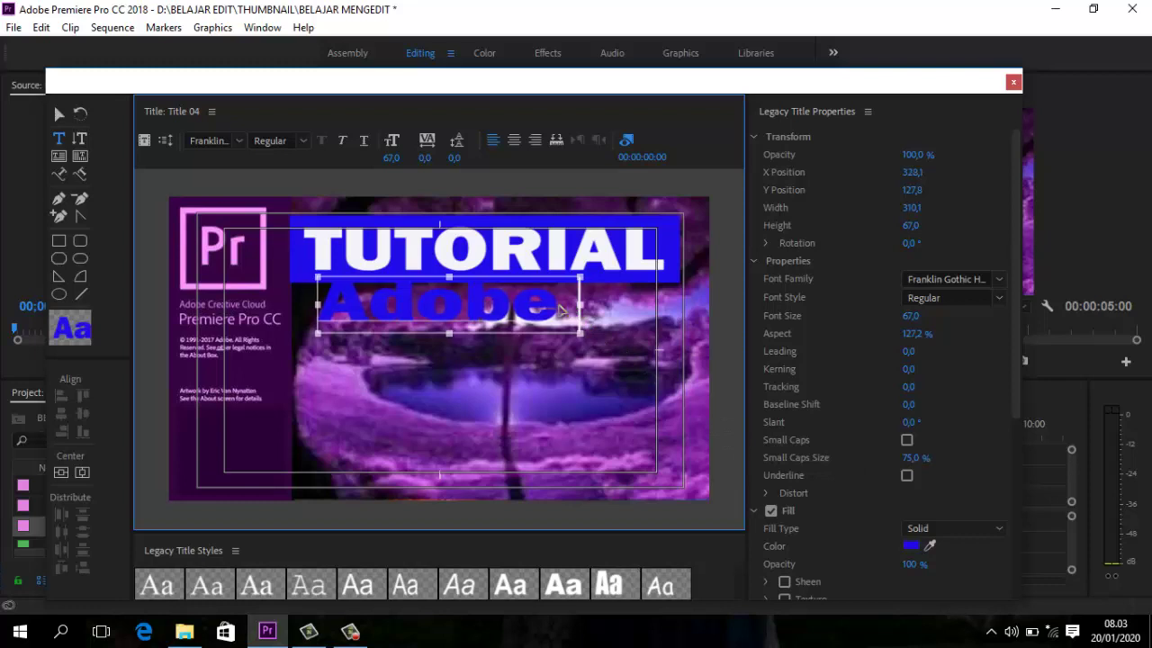
mouse_move(582, 305)
mouse_down()
mouse_move(540, 322)
mouse_move(550, 328)
mouse_up()
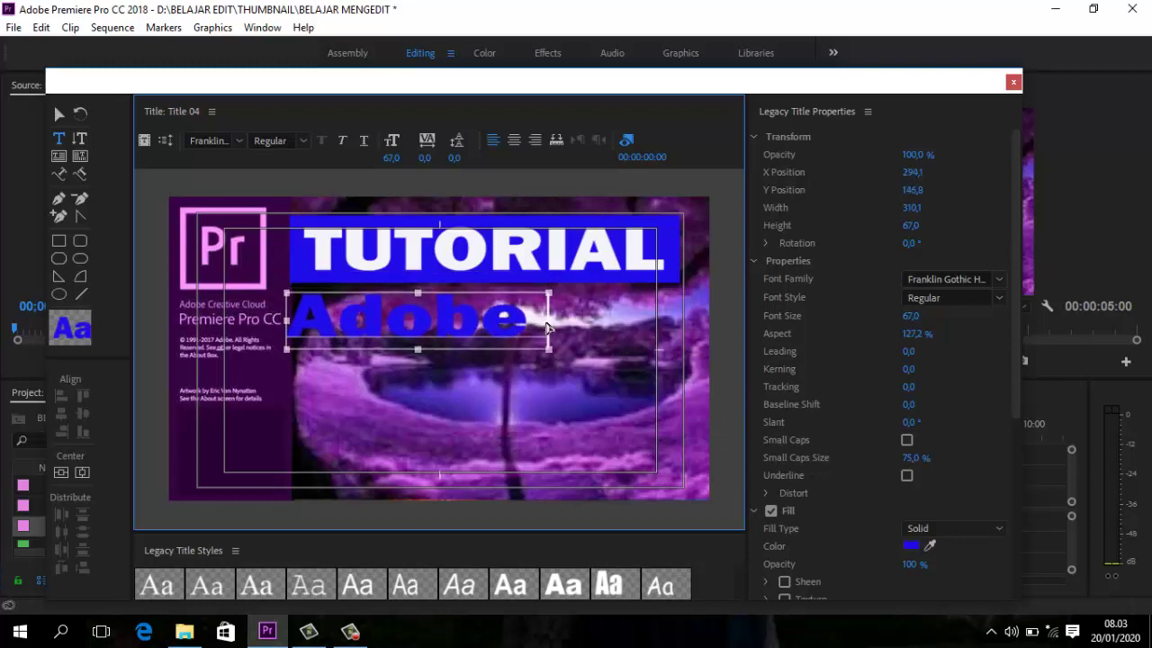
drag(423, 351, 423, 325)
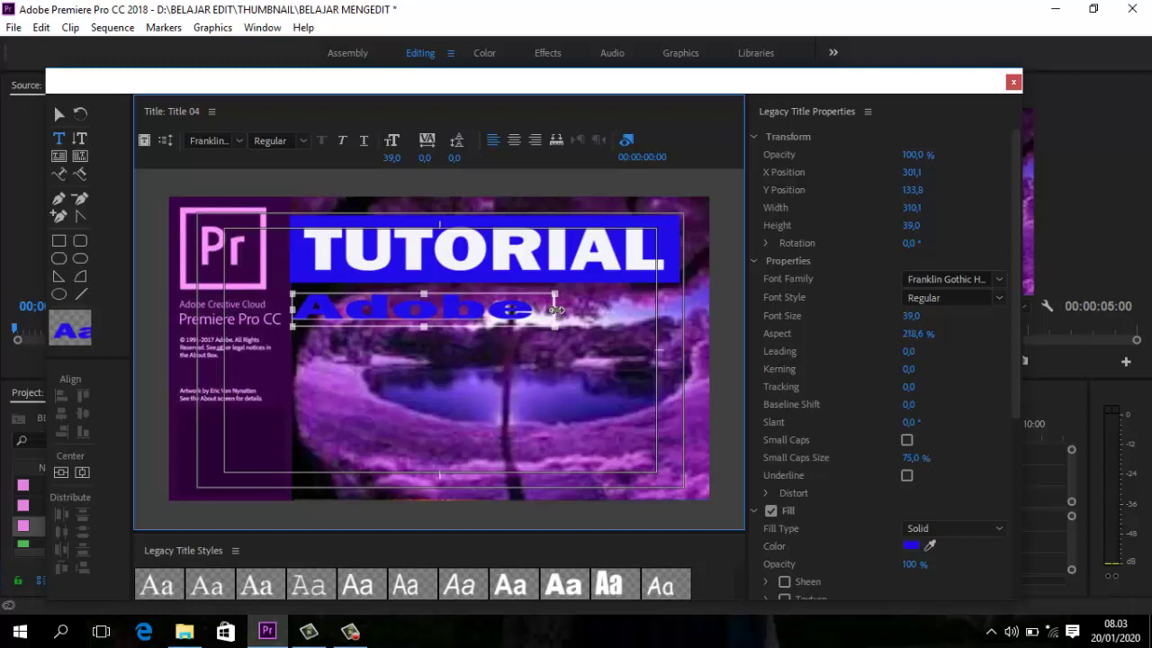
drag(556, 309, 492, 311)
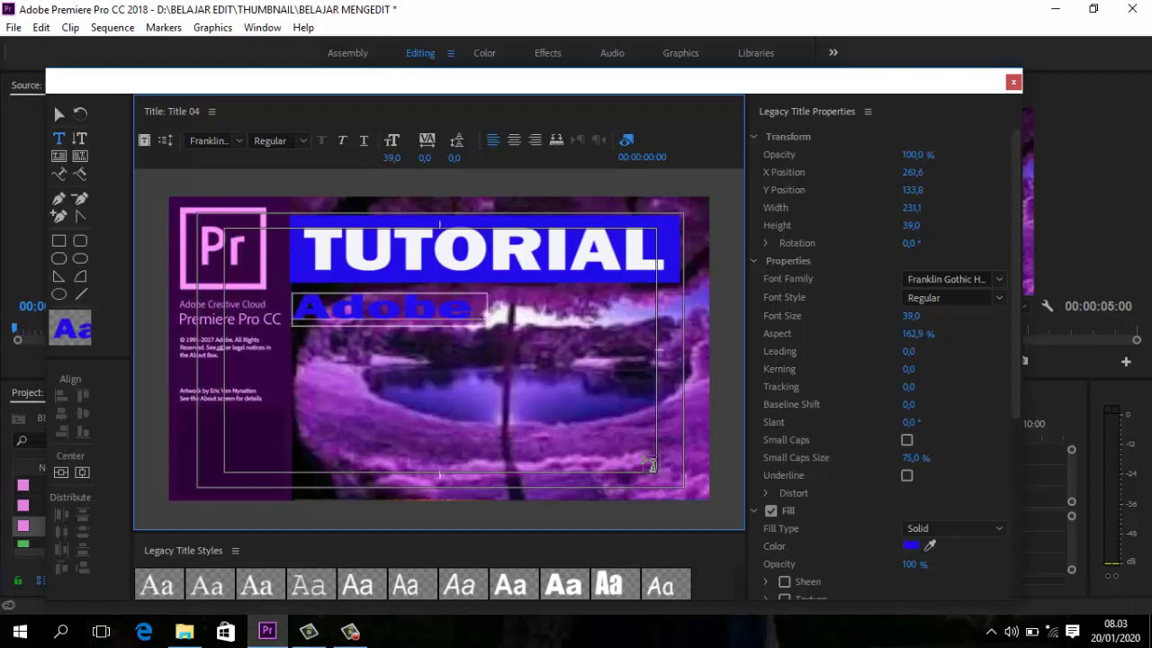
- Change the Adobe text fill to yellow-green
click(907, 544)
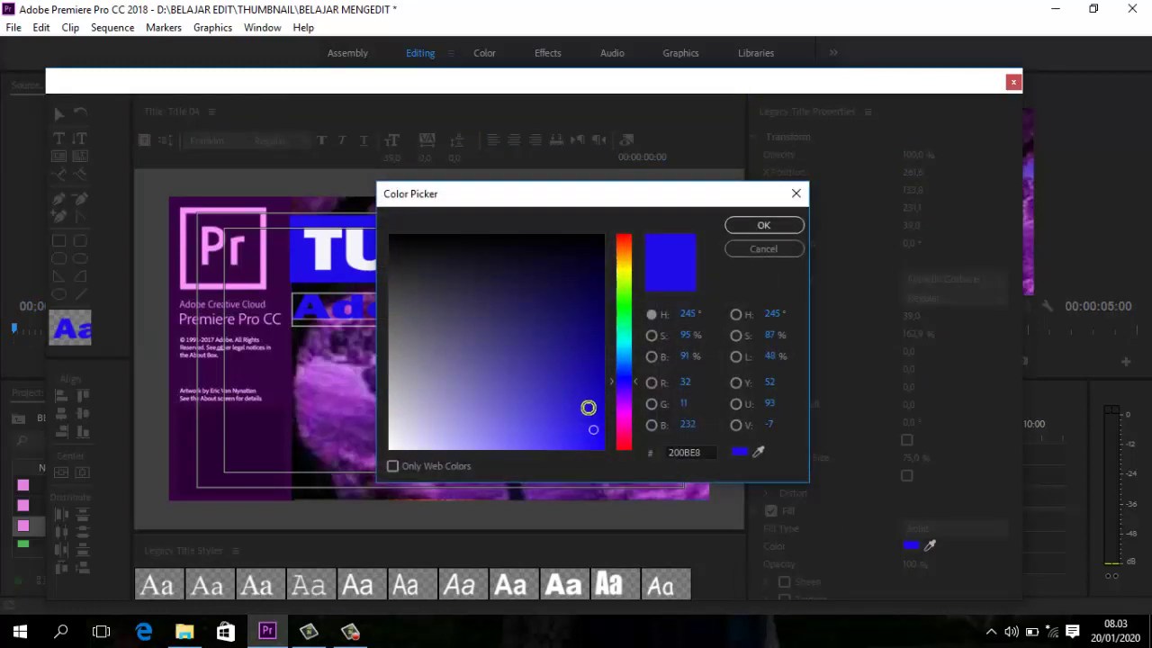
click(628, 276)
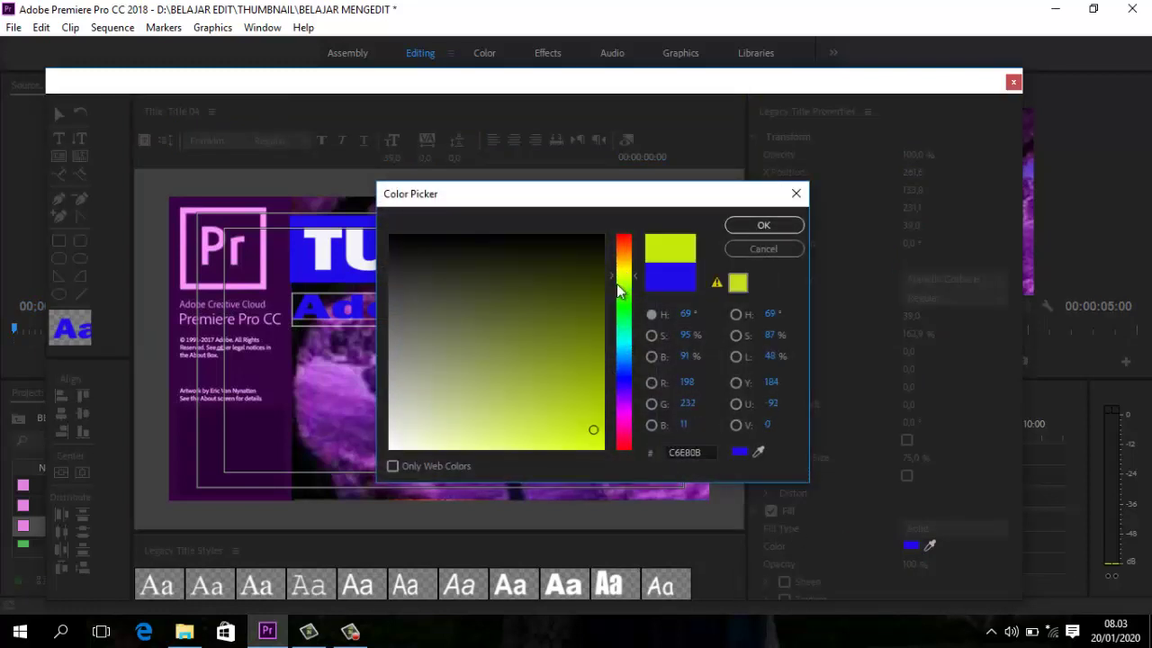
click(767, 225)
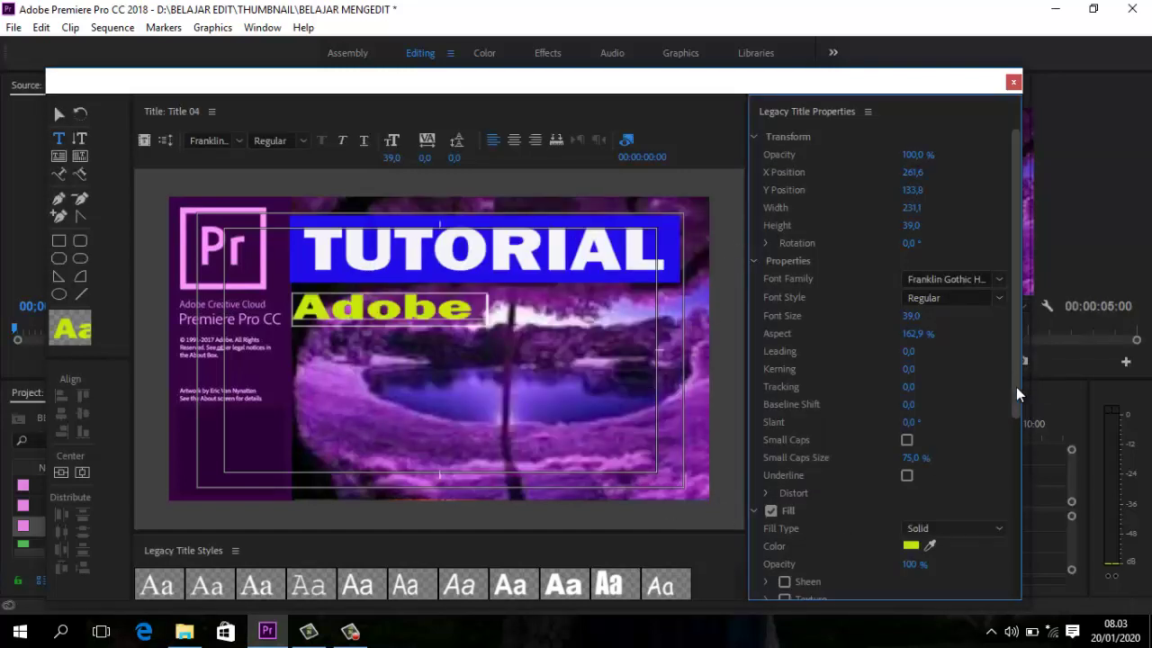
- Add a thick black outer stroke around the Adobe text
drag(1015, 389, 1018, 539)
scroll(796, 437, up, 1)
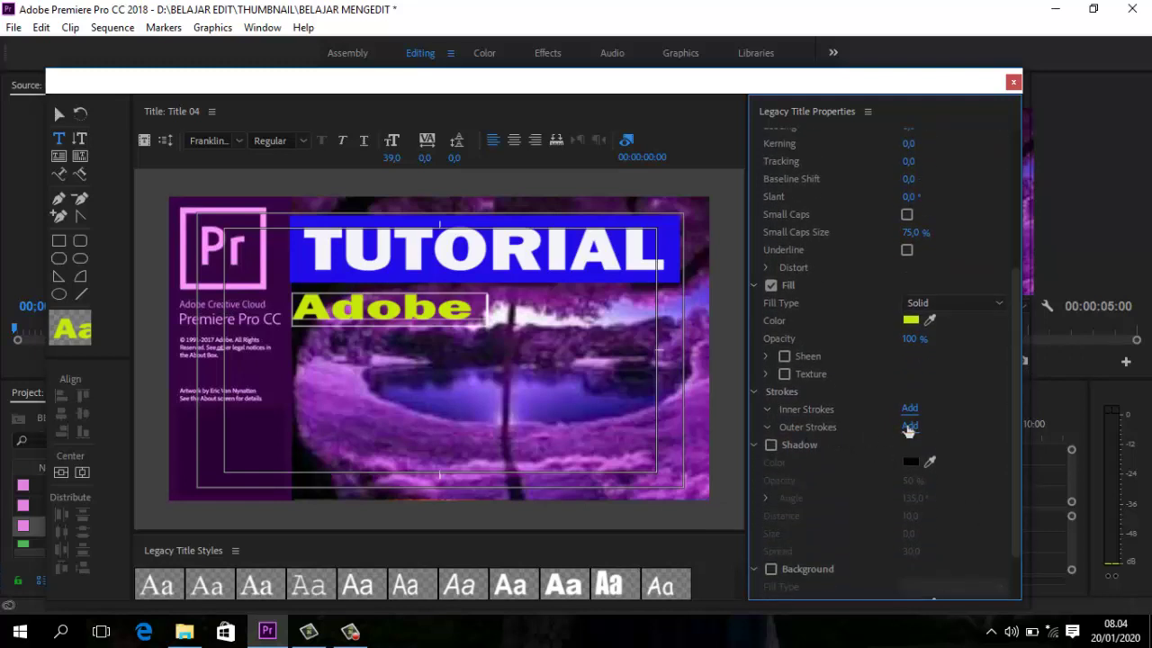
click(909, 427)
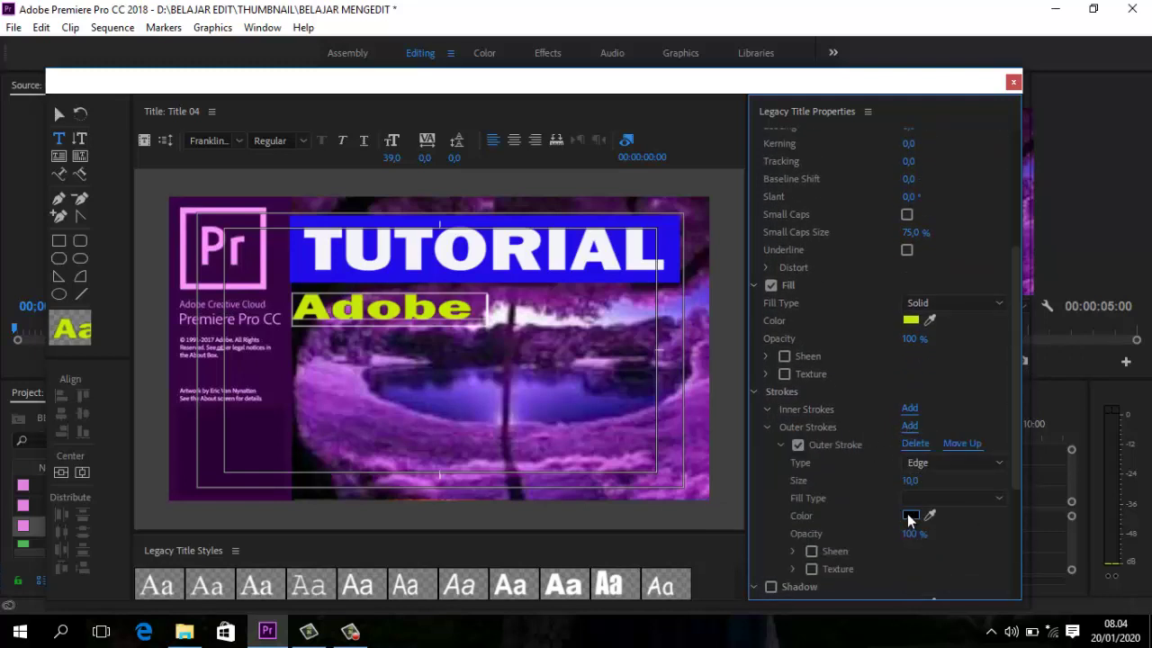
click(907, 514)
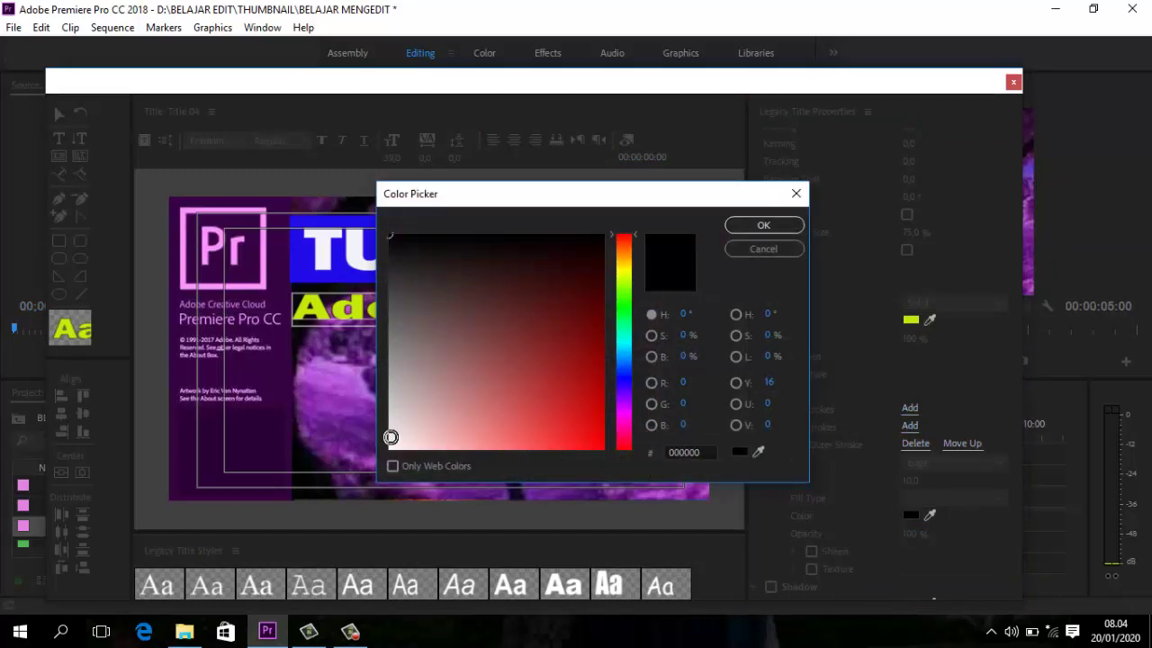
click(397, 446)
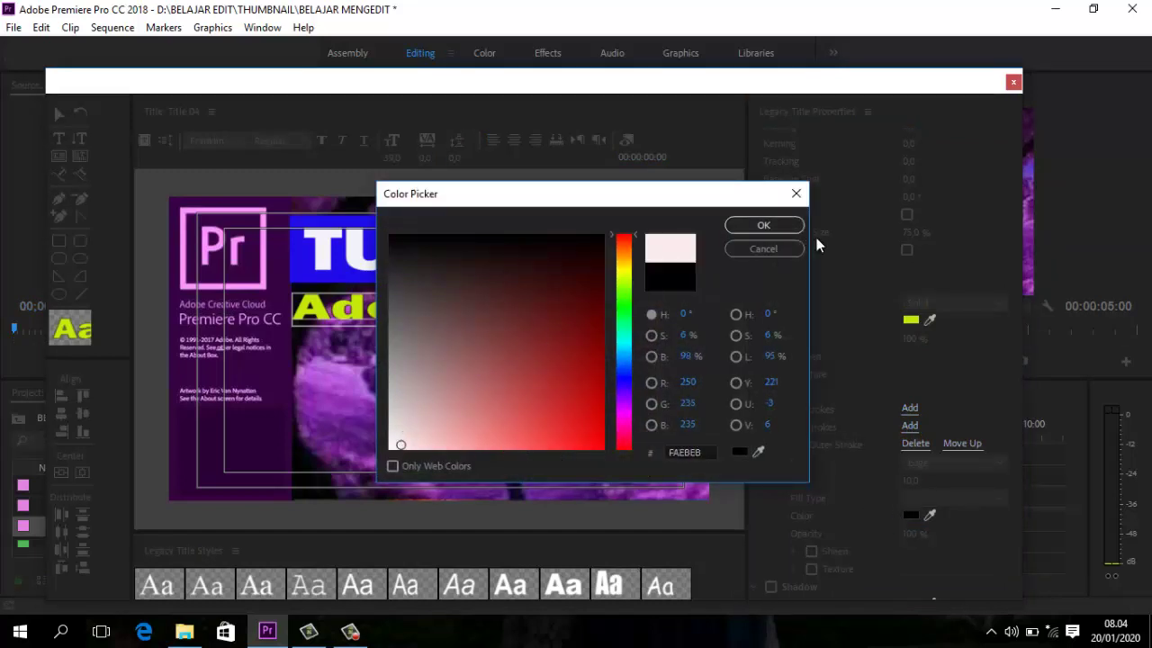
click(790, 225)
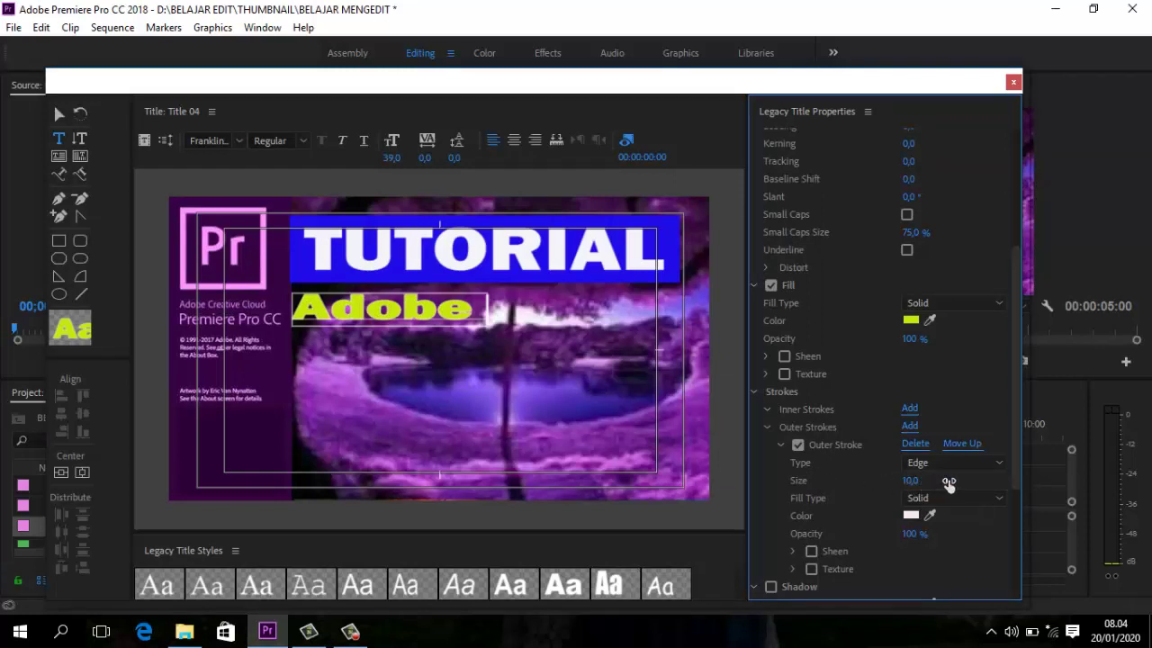
drag(969, 480, 981, 479)
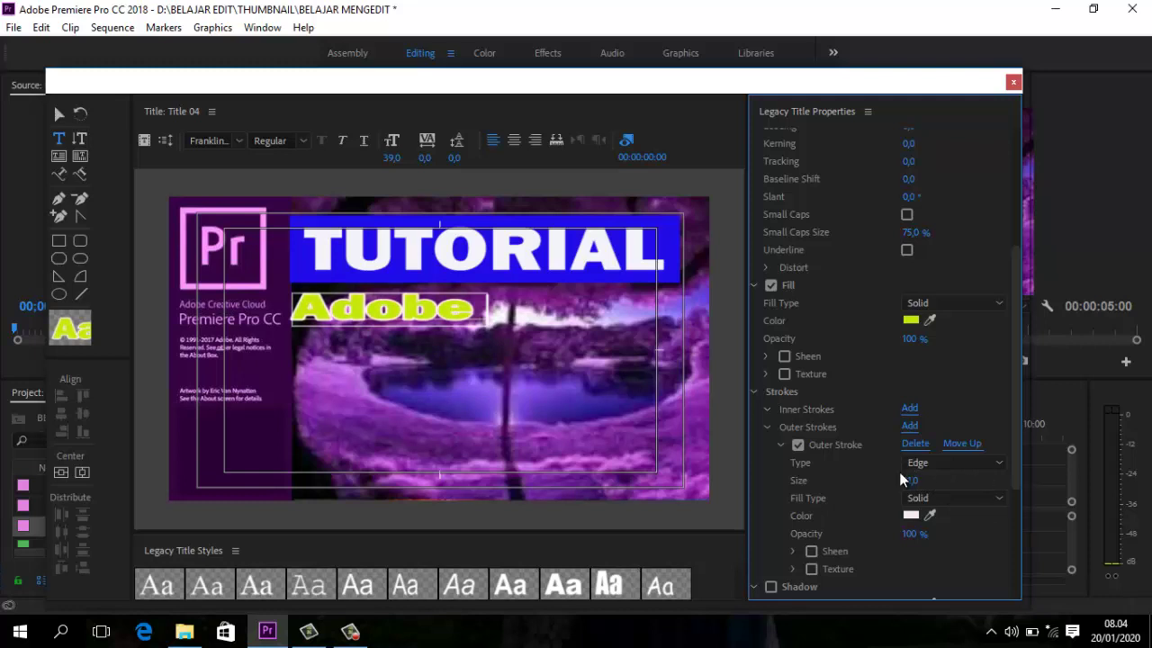
click(912, 517)
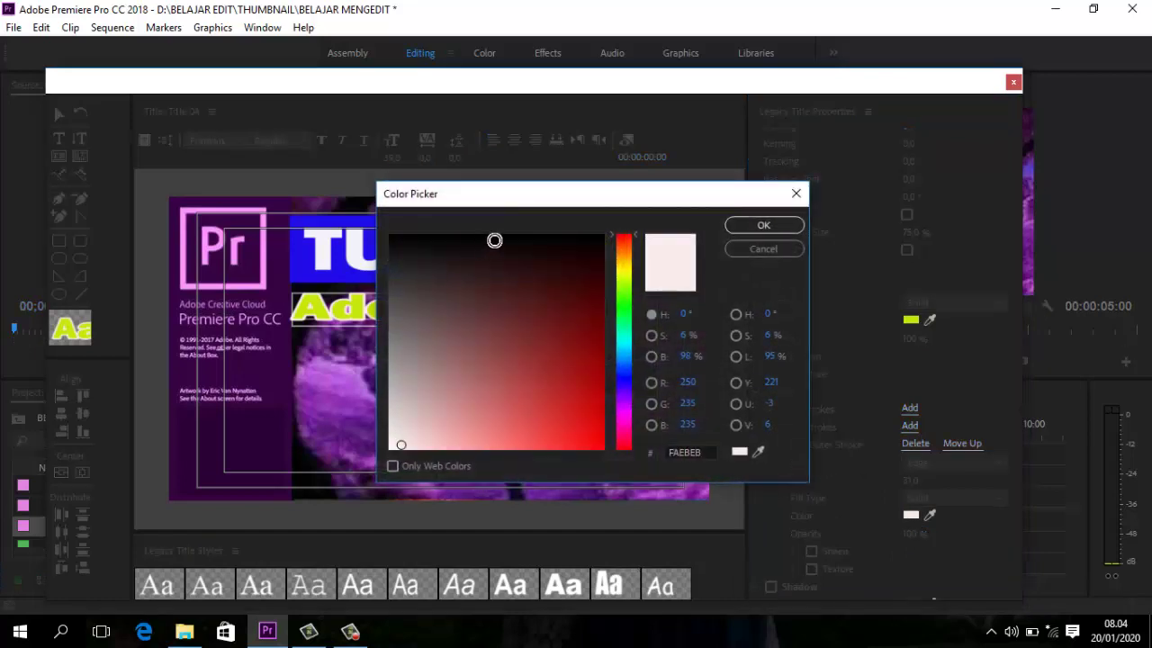
click(574, 241)
click(763, 226)
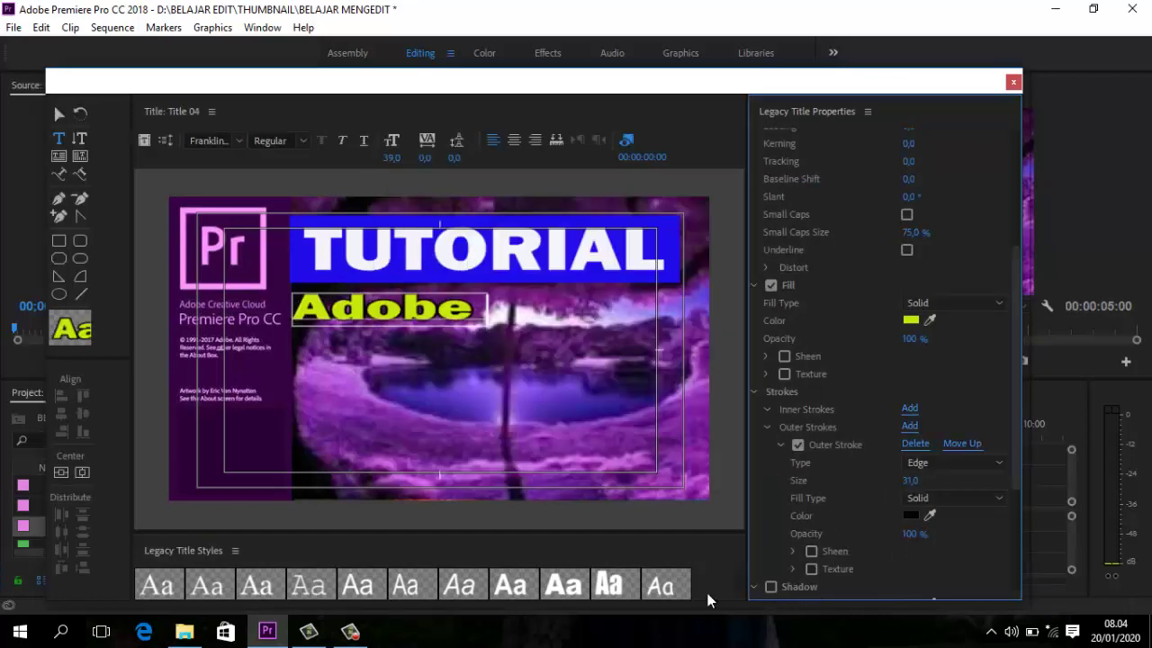
drag(912, 484, 1008, 484)
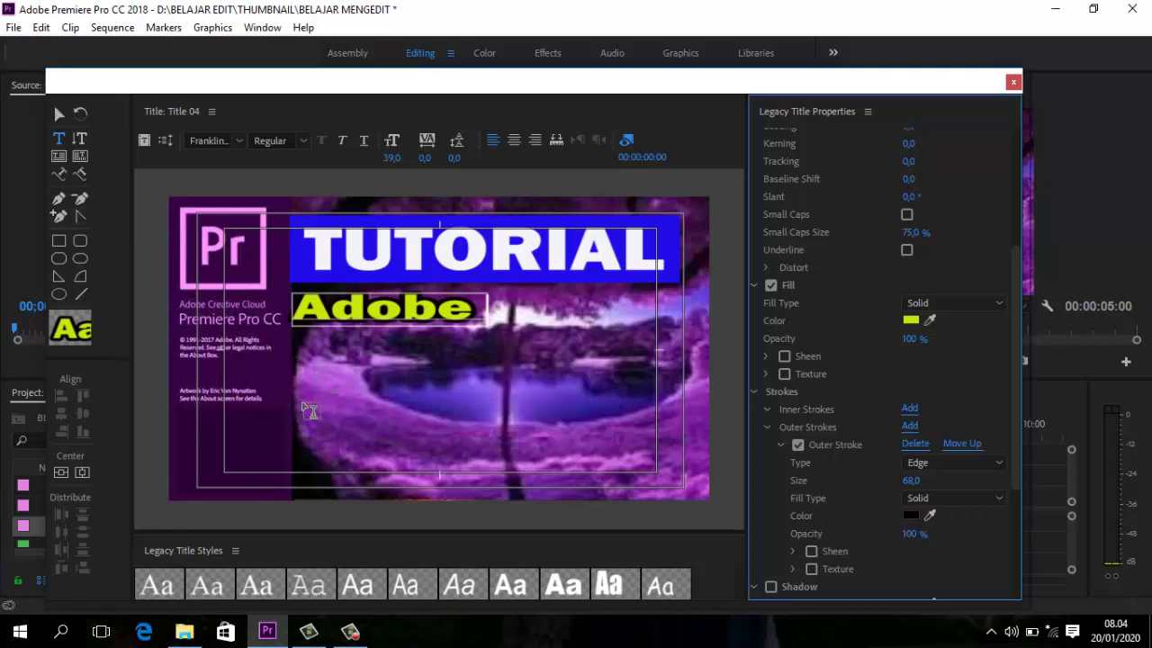
- Type 'PREMIERE' below Adobe and set its font to MV Boli
click(324, 354)
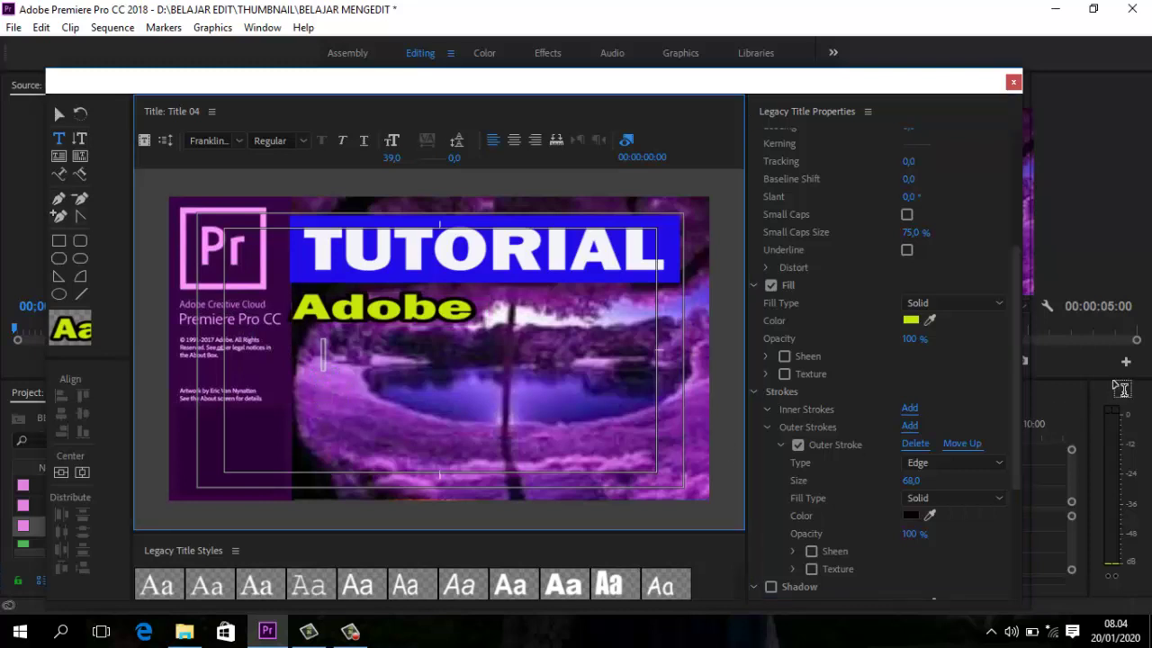
text(PREMIERE)
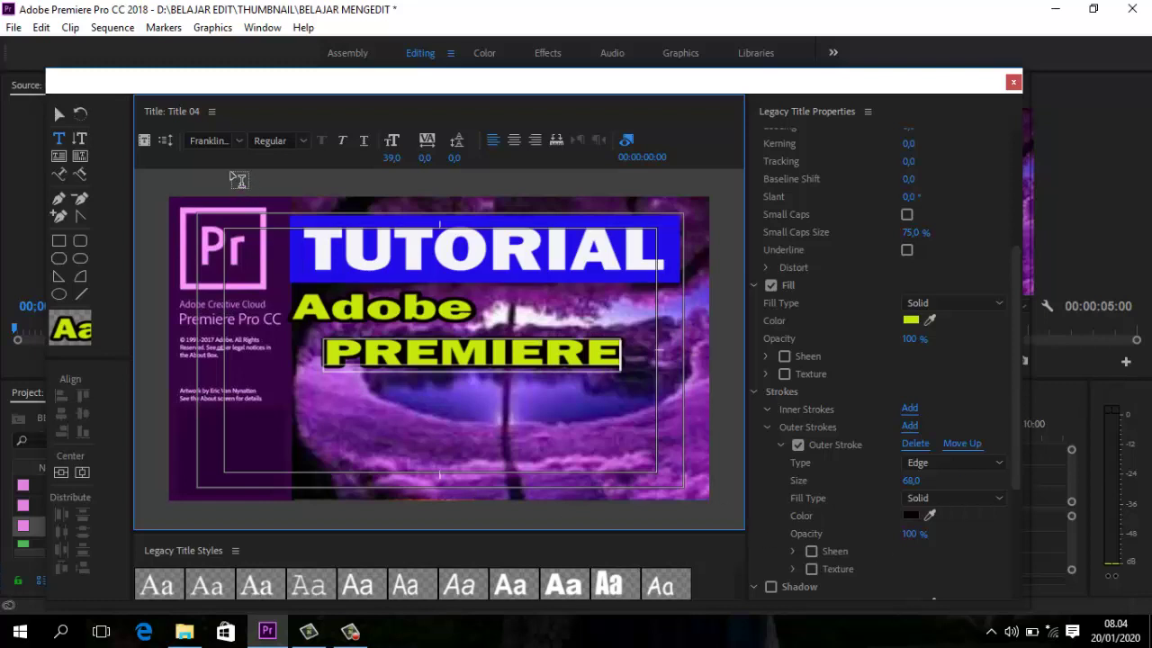
click(239, 141)
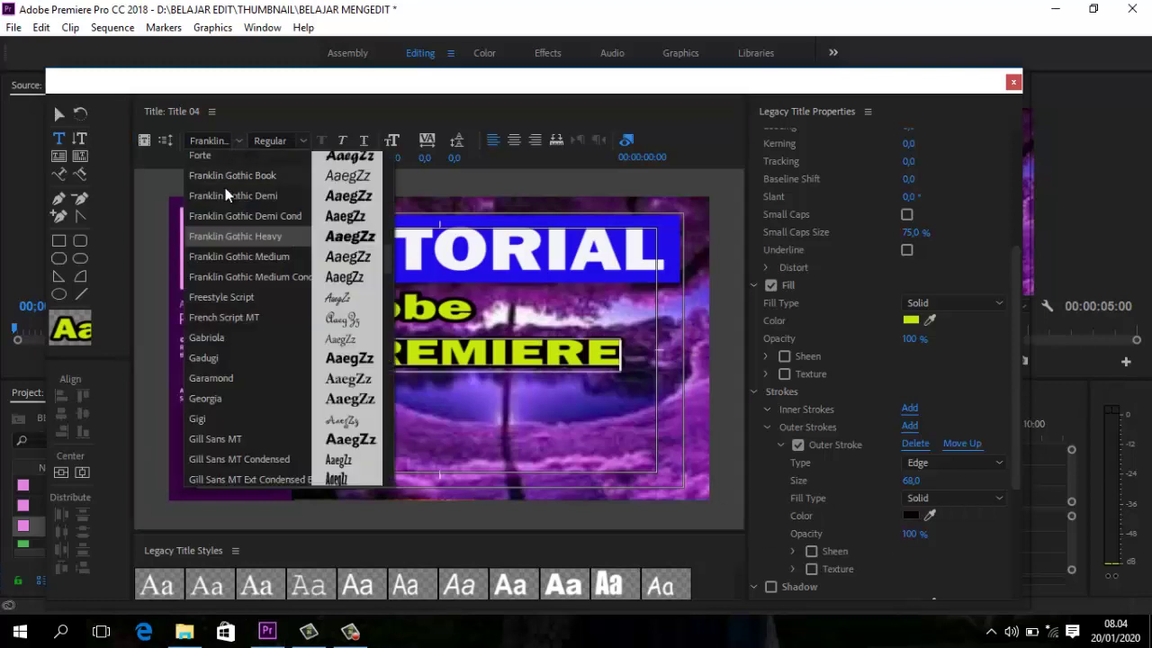
scroll(229, 279, up, 5)
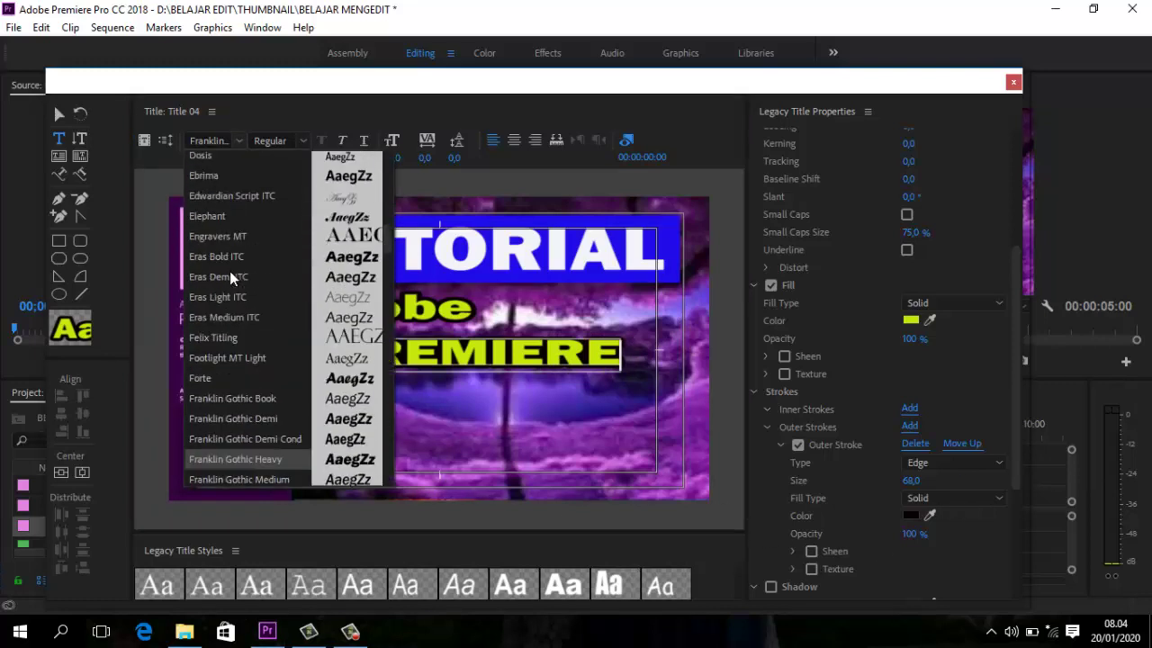
scroll(229, 279, up, 5)
scroll(230, 279, up, 5)
scroll(230, 279, up, 4)
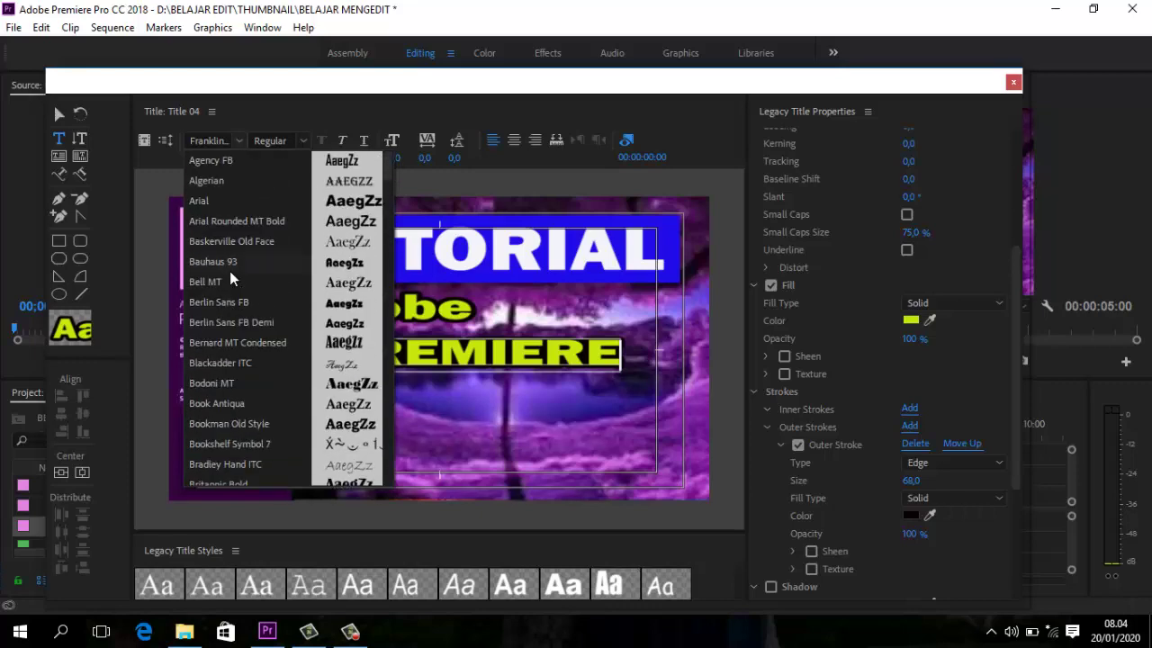
scroll(231, 274, down, 2)
scroll(229, 270, down, 1)
scroll(230, 271, down, 1)
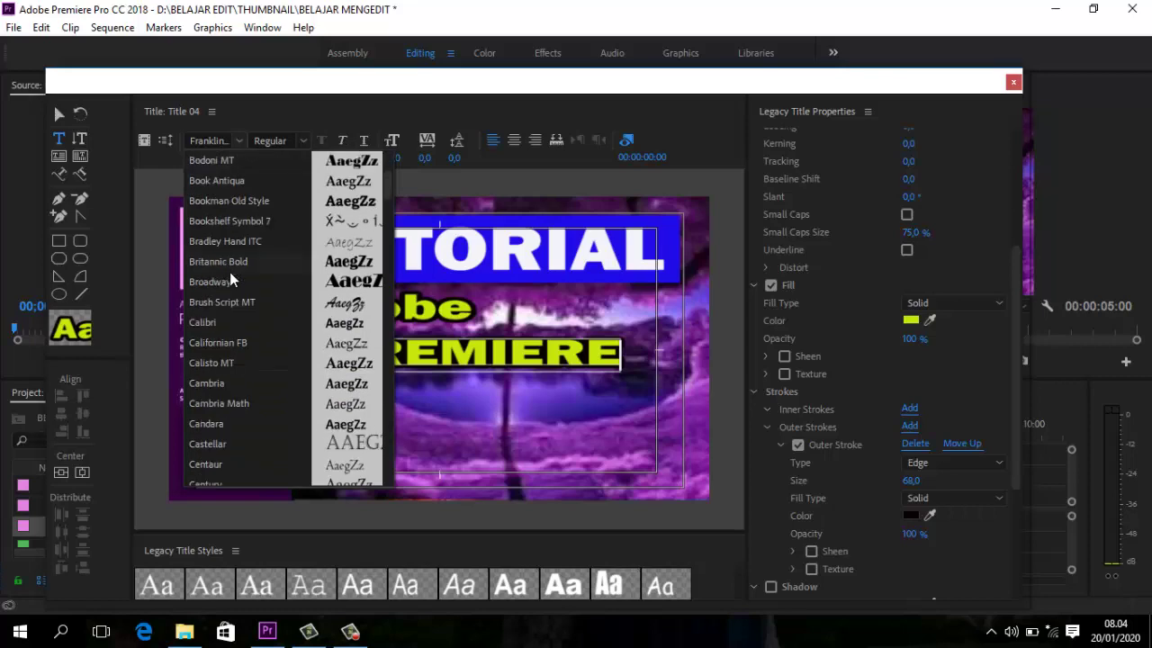
scroll(229, 272, down, 4)
scroll(228, 277, down, 3)
scroll(227, 283, down, 3)
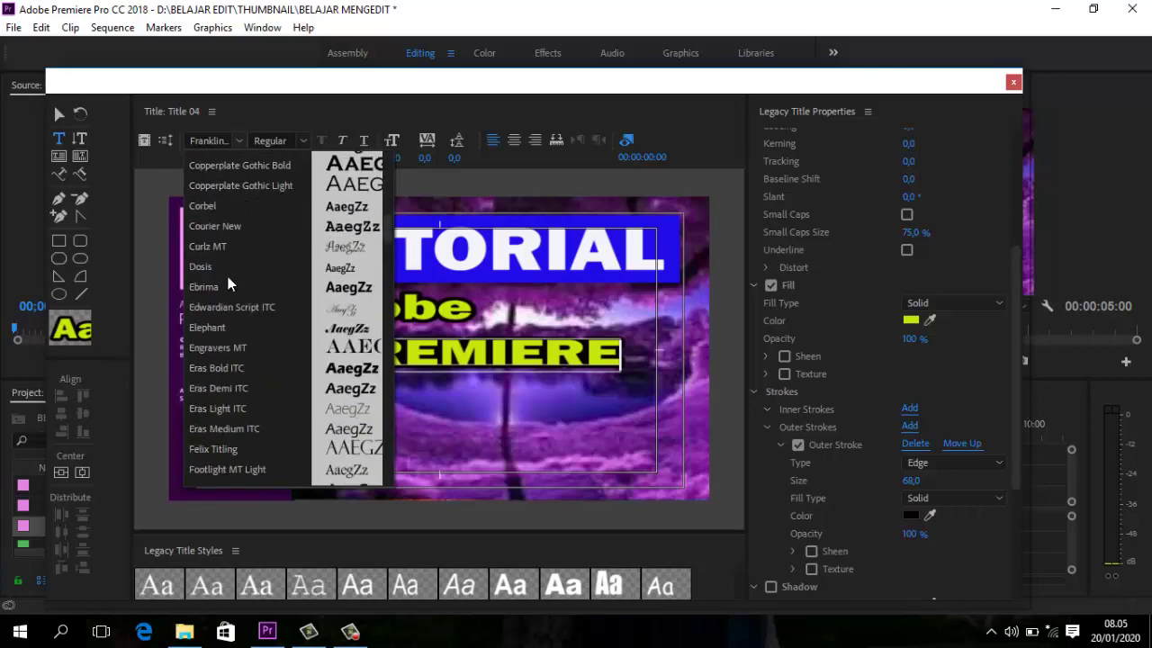
scroll(228, 283, down, 3)
scroll(228, 283, down, 3)
scroll(228, 284, down, 1)
scroll(228, 285, down, 3)
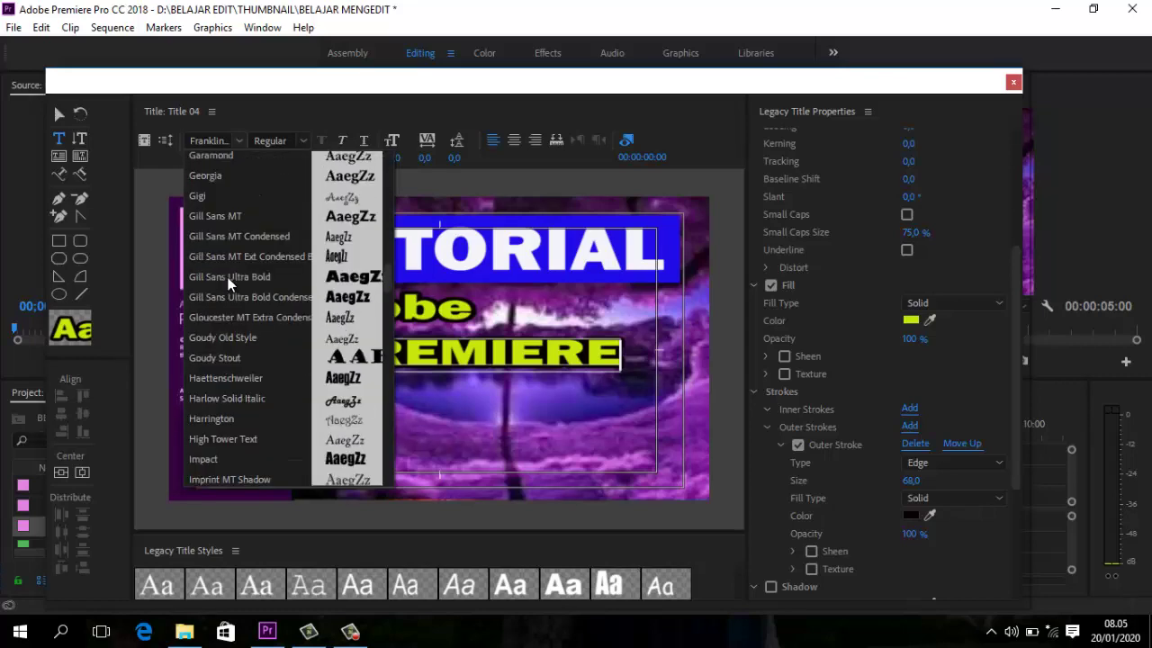
scroll(227, 285, down, 1)
scroll(228, 284, down, 1)
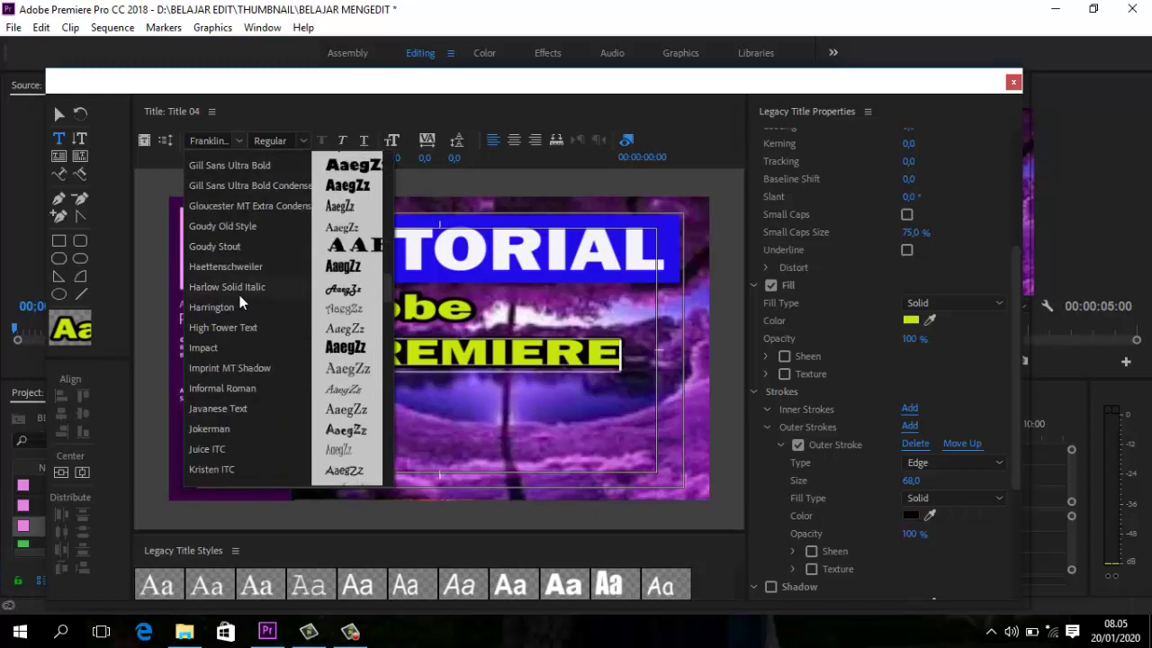
key(Escape)
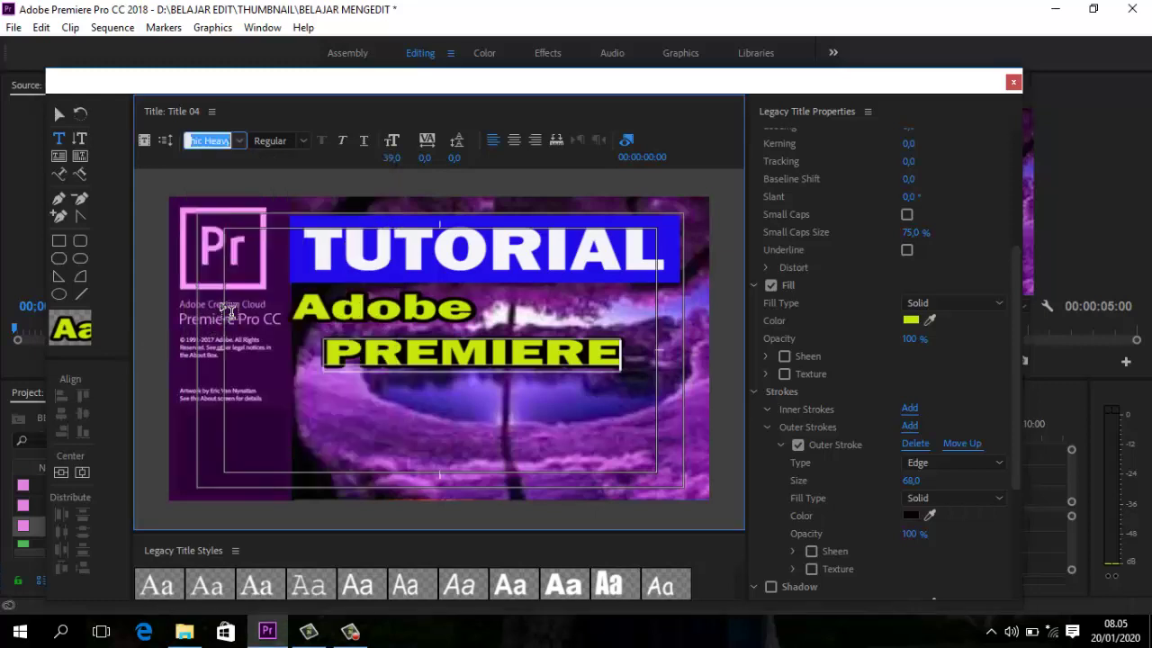
click(211, 141)
click(239, 141)
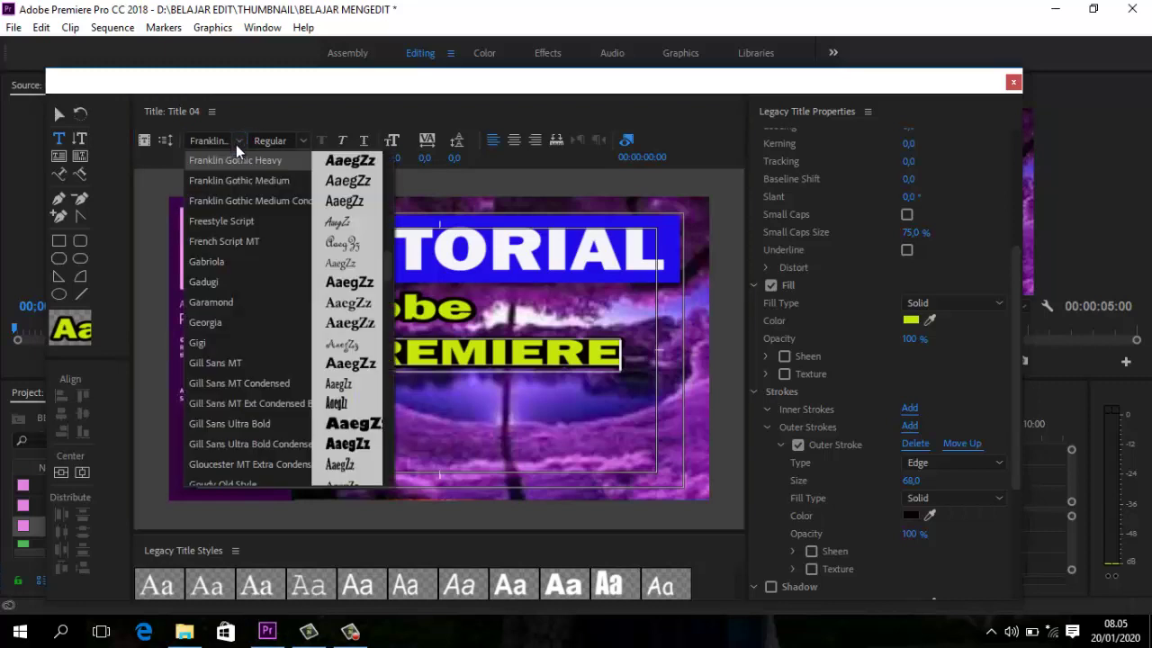
scroll(216, 274, down, 2)
scroll(219, 279, down, 1)
scroll(234, 270, down, 2)
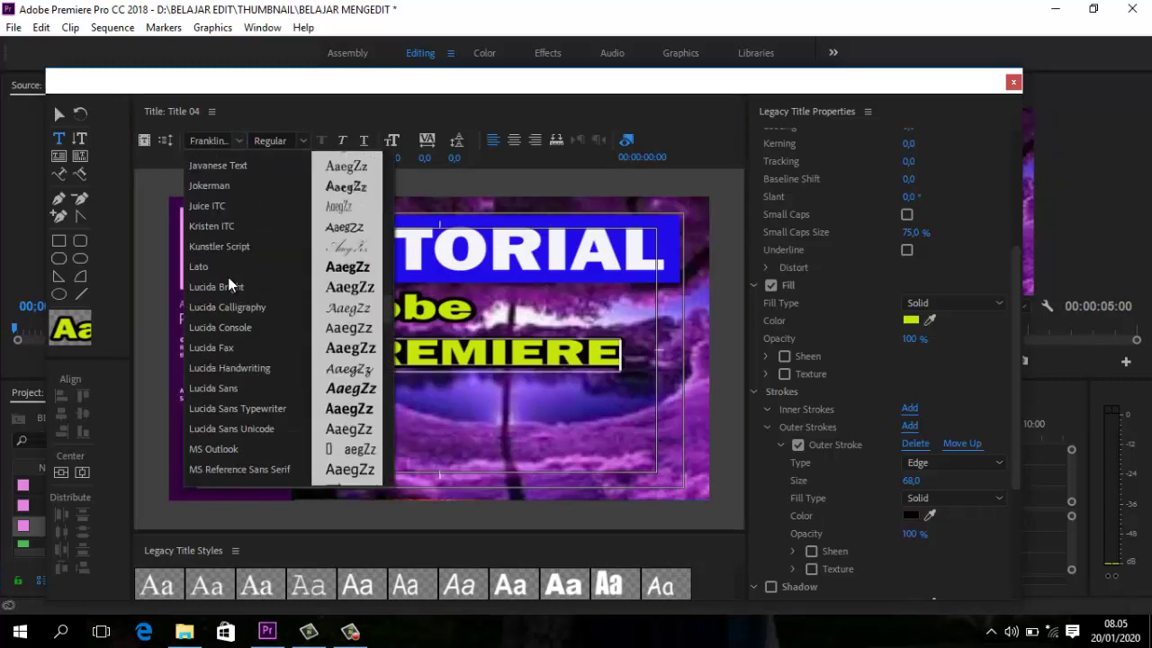
scroll(261, 257, down, 2)
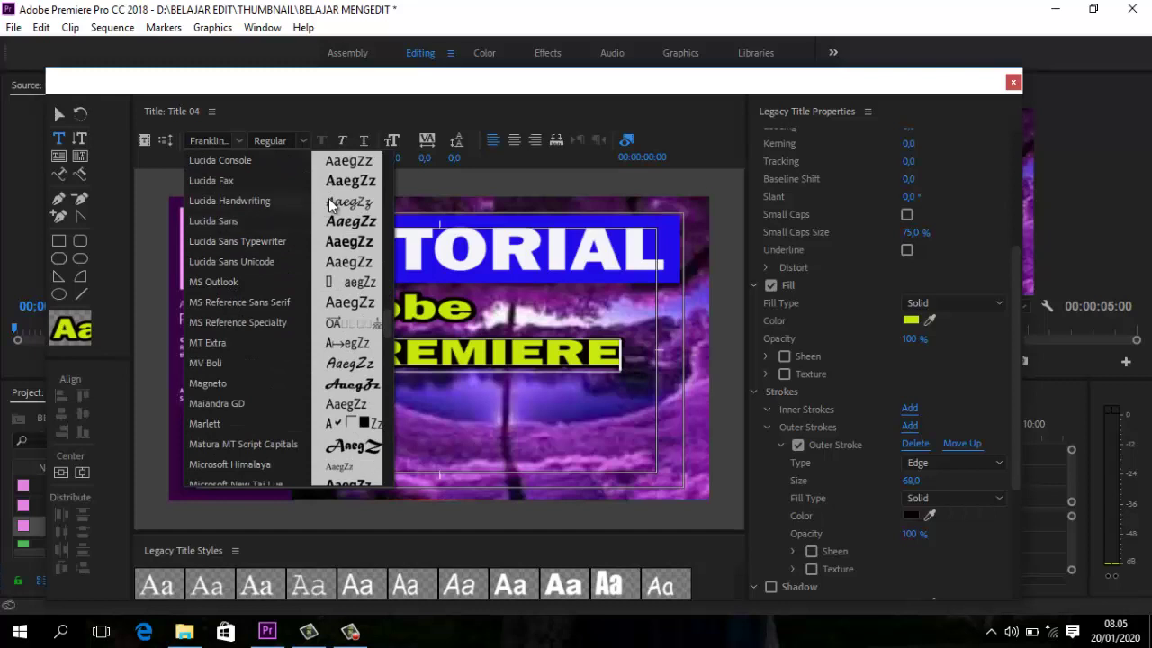
click(232, 365)
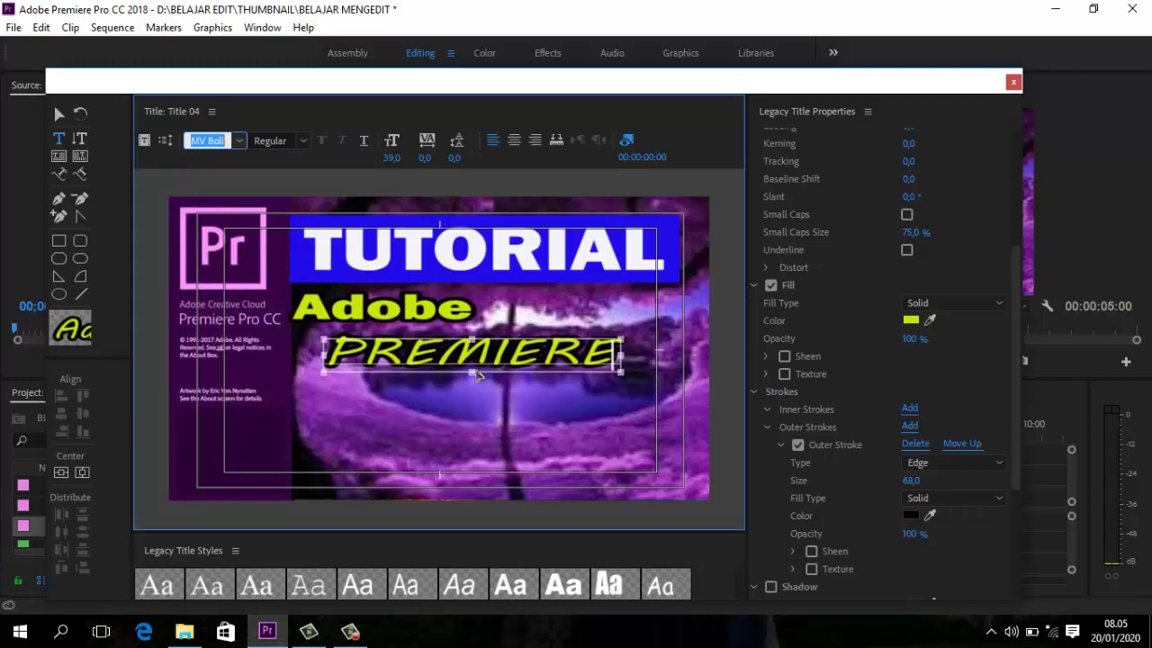
- Enlarge PREMIERE to size 149,0, move it under Adobe, and squeeze it narrower
drag(471, 369, 425, 463)
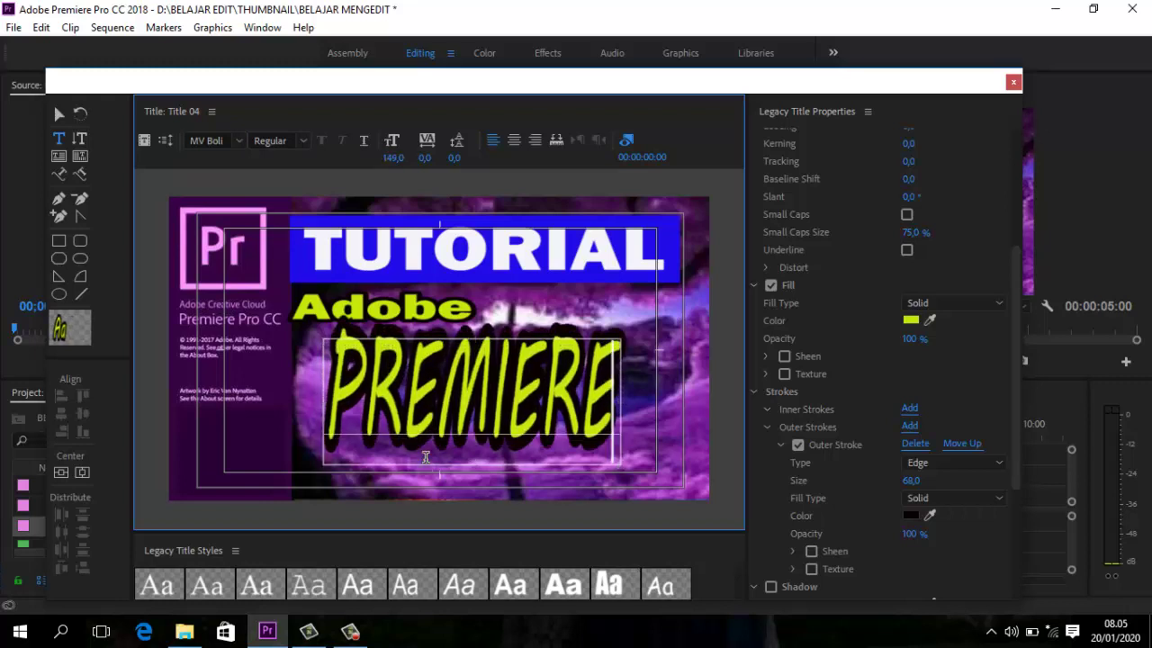
mouse_move(458, 425)
mouse_down()
mouse_move(333, 457)
mouse_move(310, 448)
mouse_move(478, 429)
mouse_up()
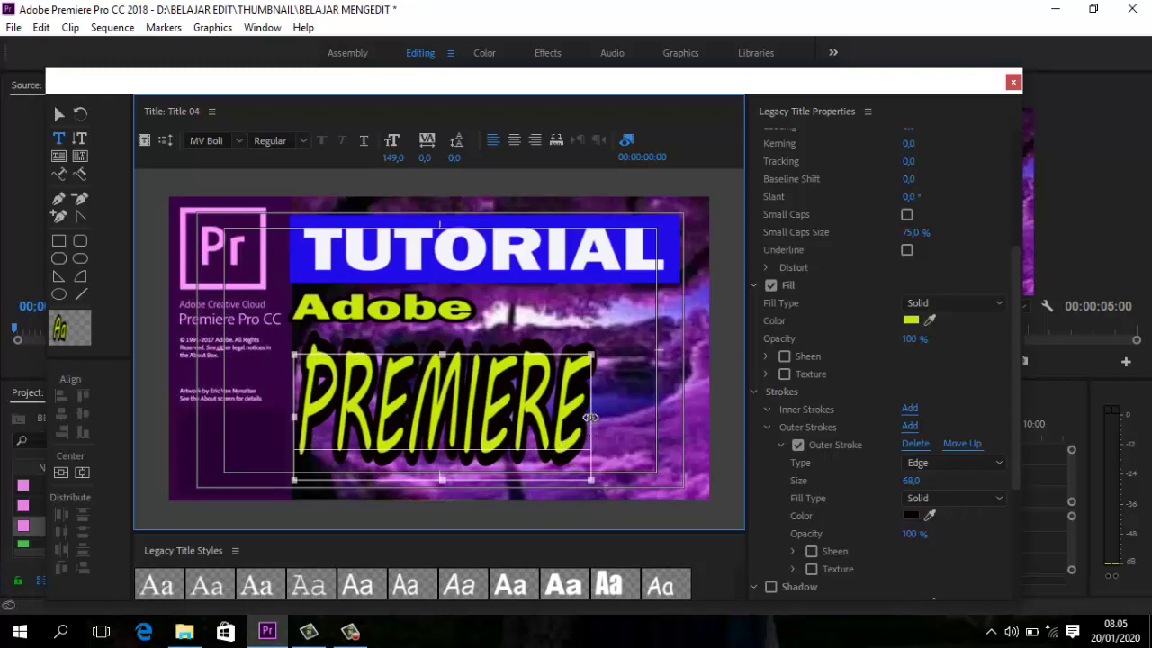
drag(590, 417, 520, 412)
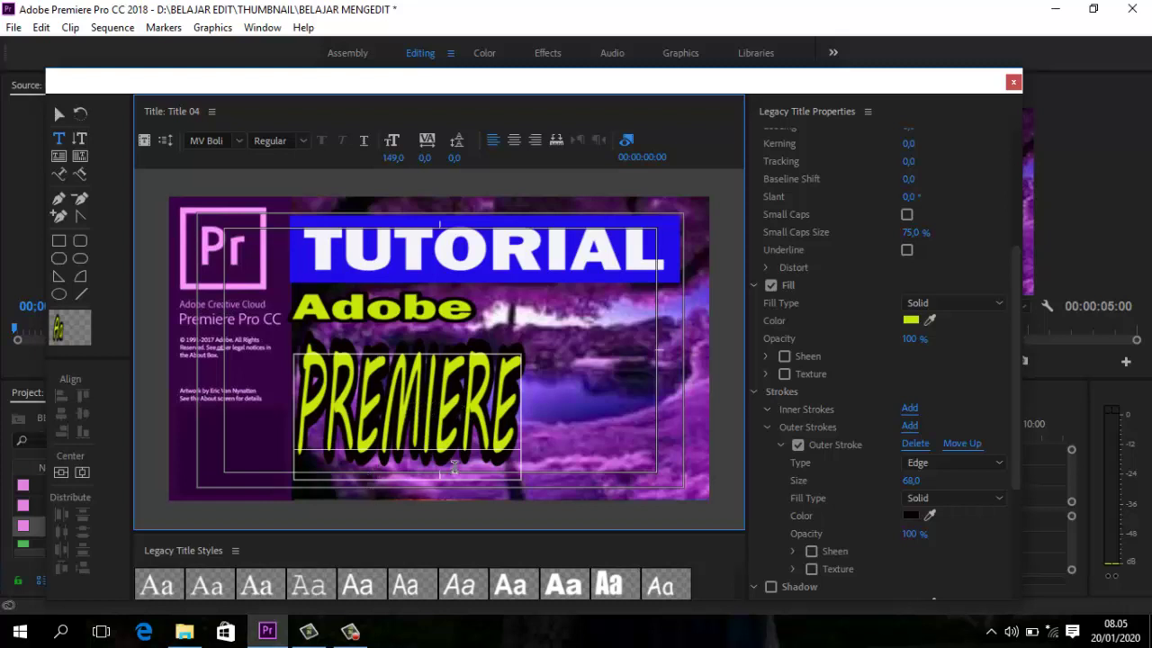
- Change the PREMIERE text fill to red
click(911, 320)
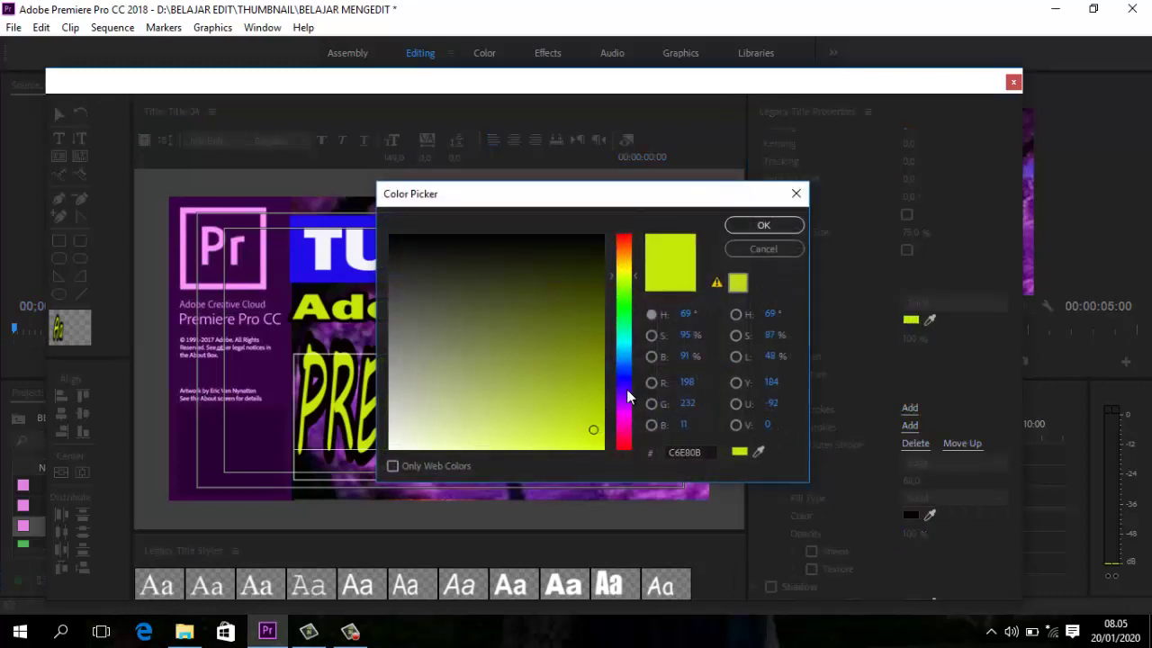
click(625, 241)
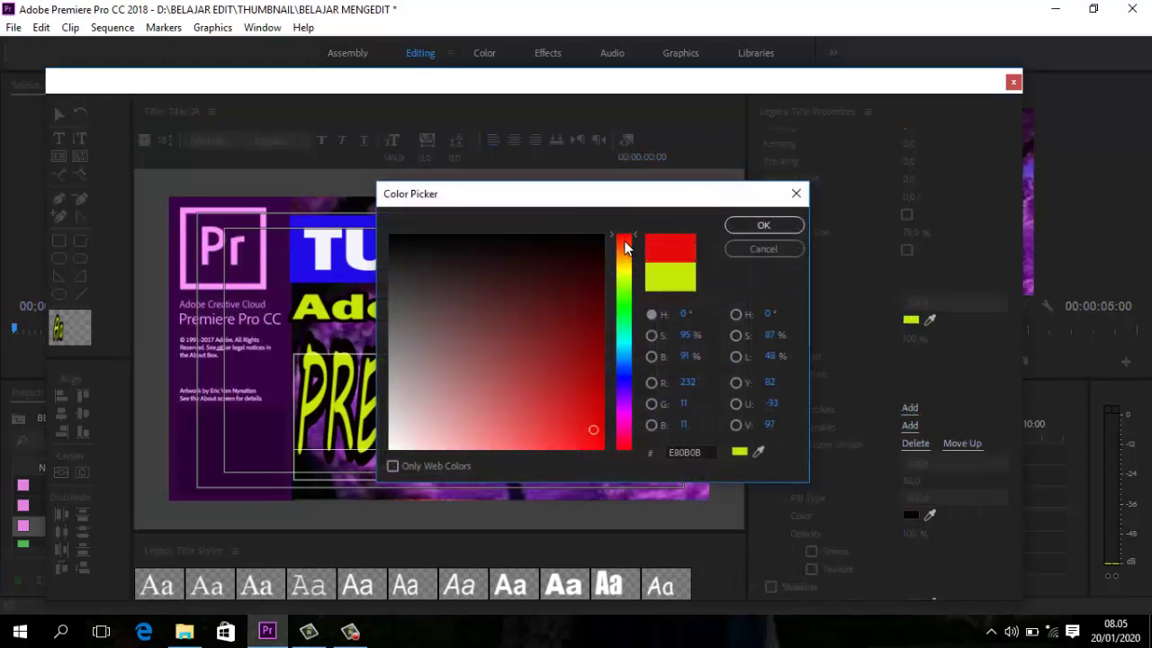
click(778, 225)
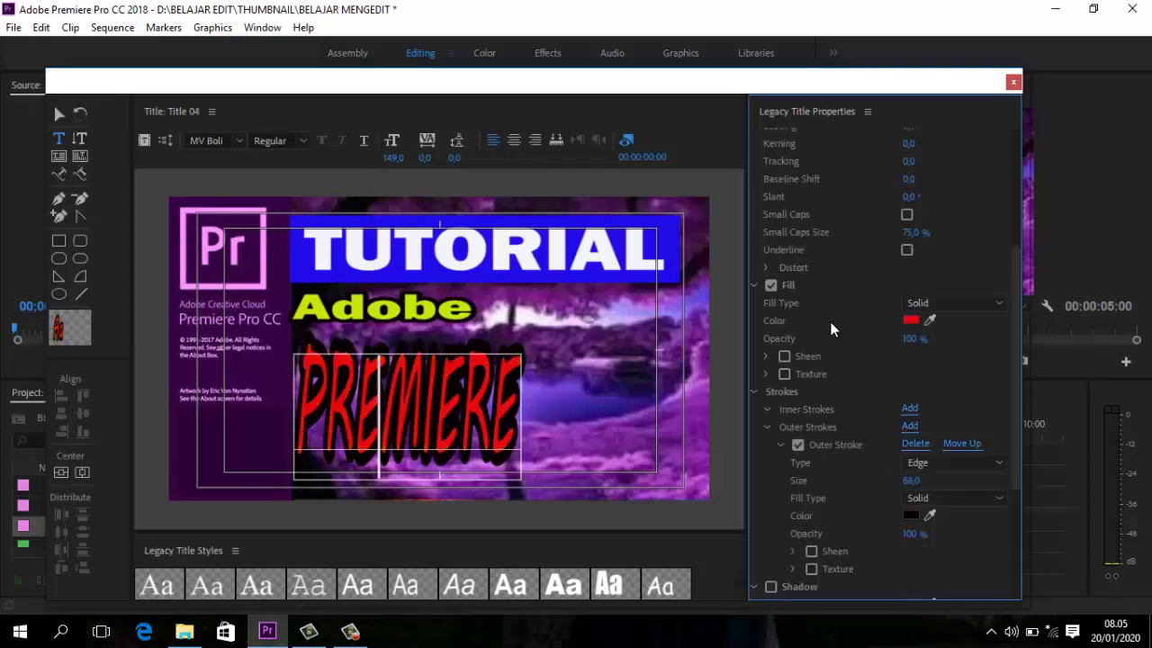
- Set the PREMIERE outer stroke colour to very light pink F9E1E1
click(909, 517)
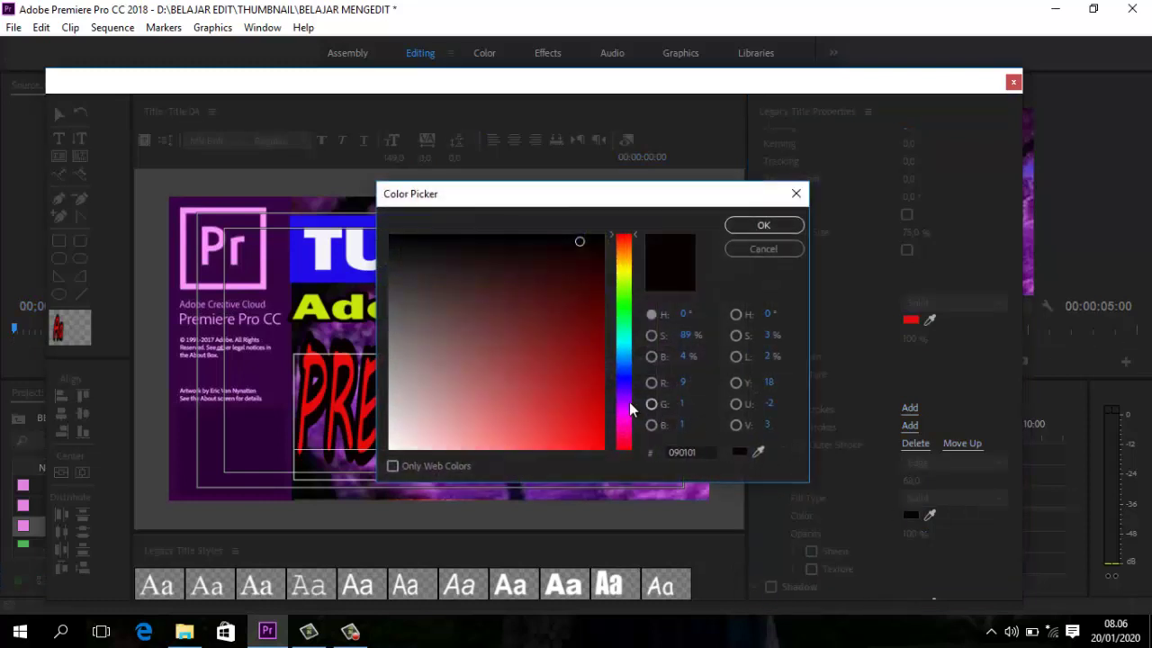
click(410, 444)
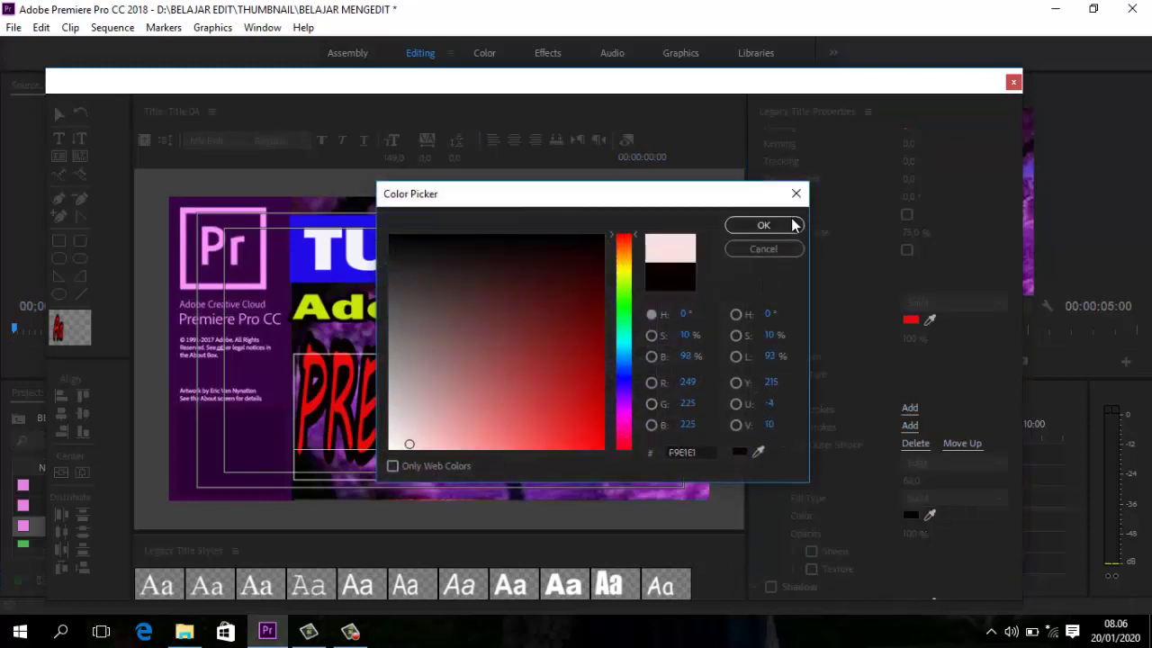
click(792, 231)
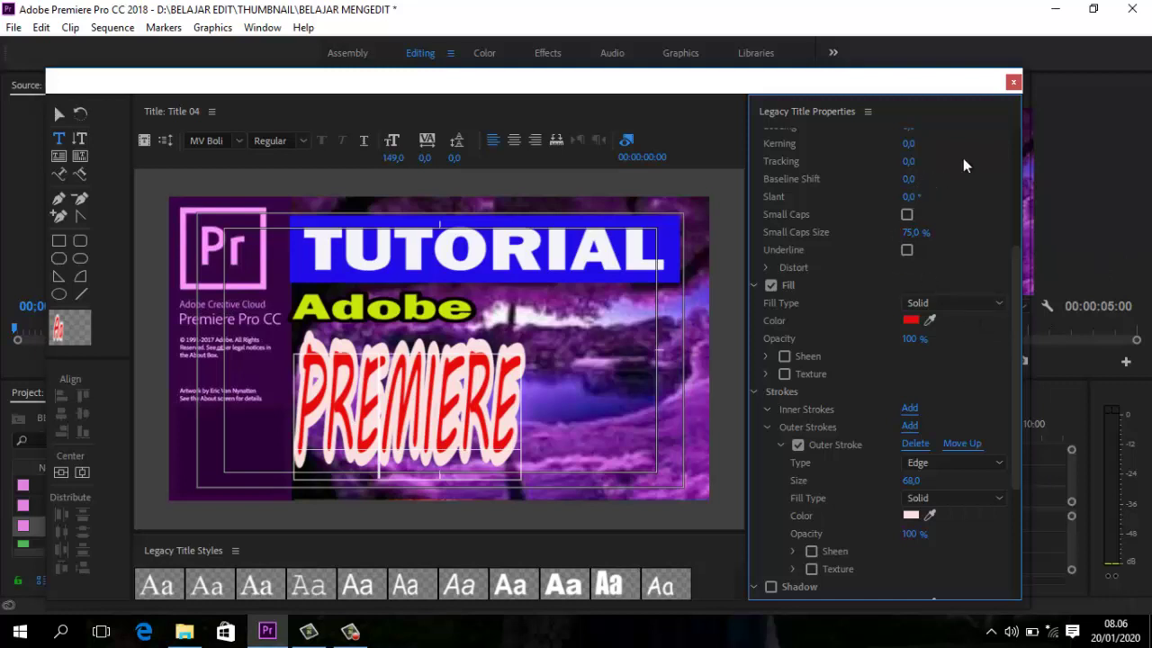
- Close the title designer and place Title 04 on track V3 above the background images
click(1013, 81)
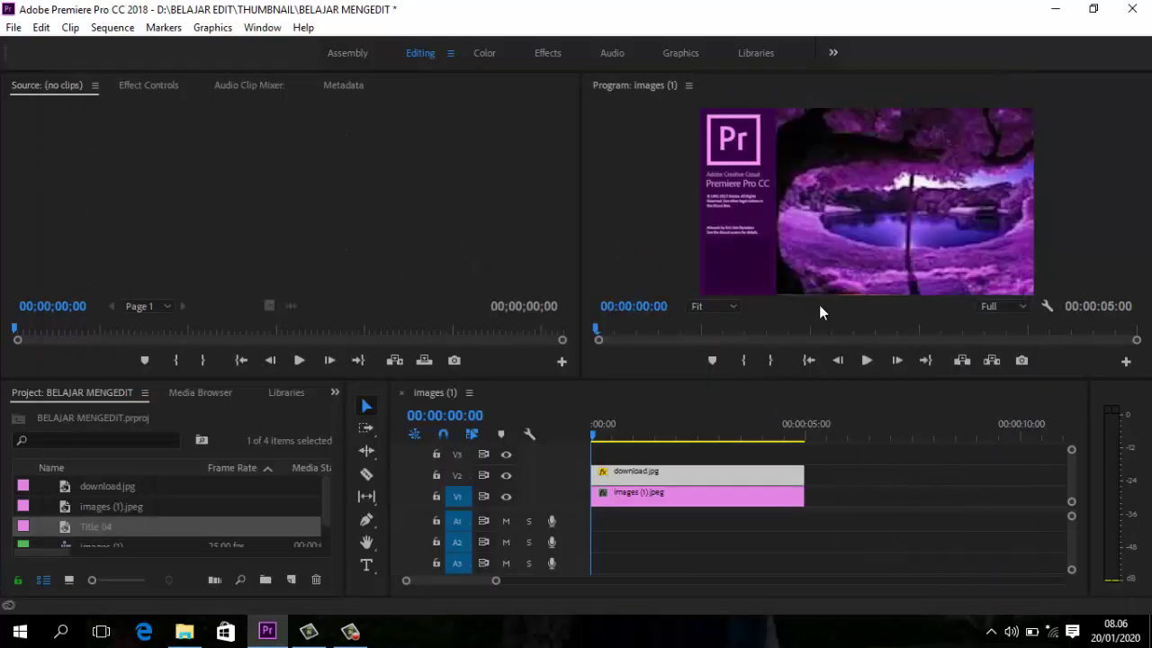
drag(94, 527, 596, 453)
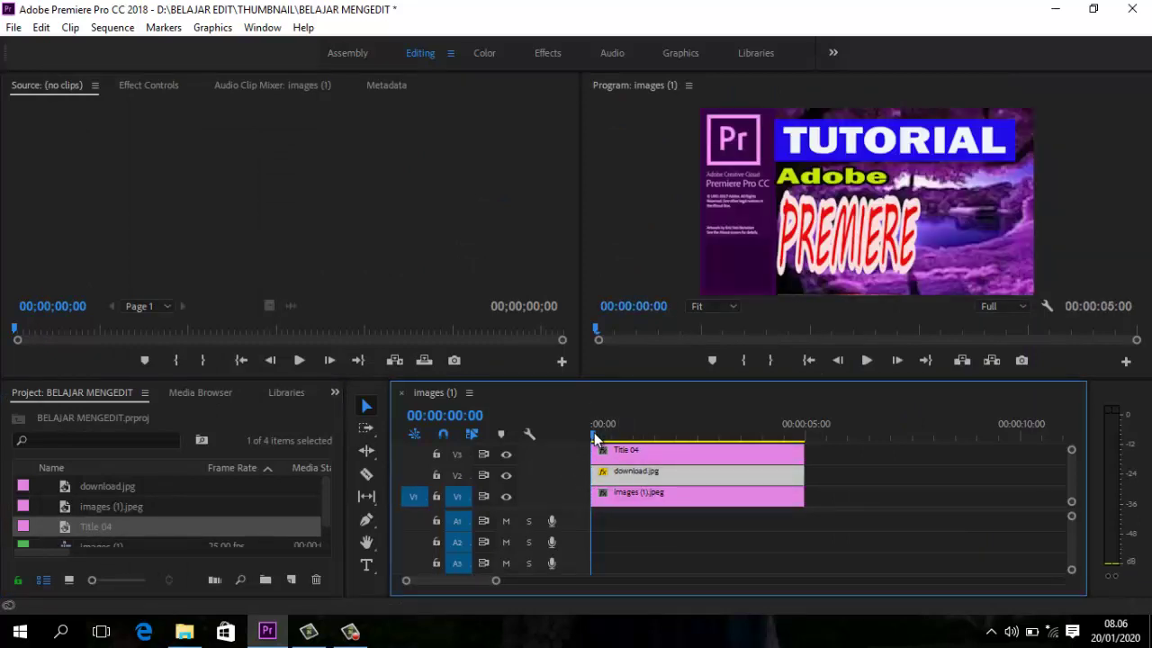
click(598, 436)
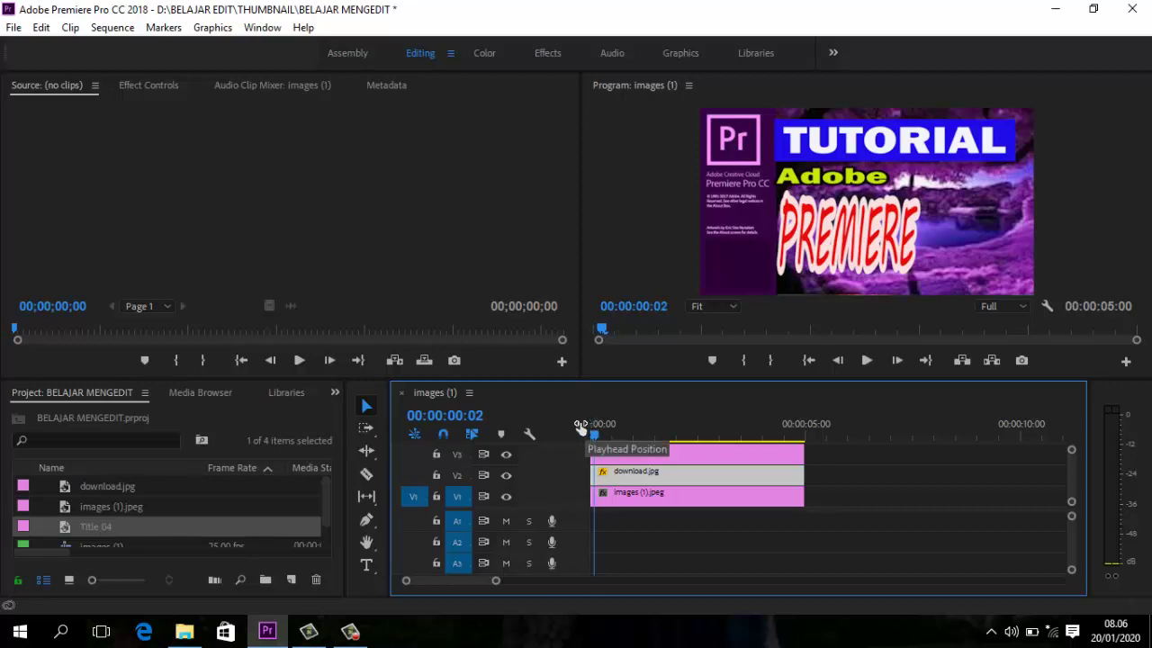
- Import like-share-subscribe-png-300x195 from D:\BELAJAR EDIT\bahan adobe into the project
scroll(268, 524, down, 1)
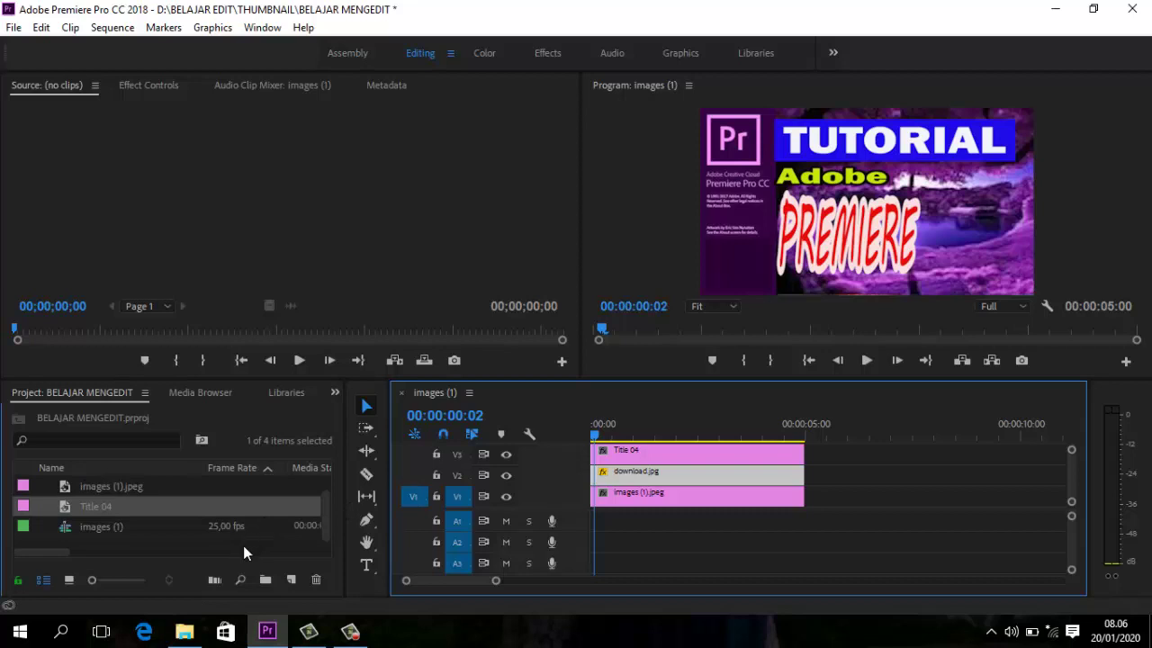
right_click(243, 545)
click(284, 511)
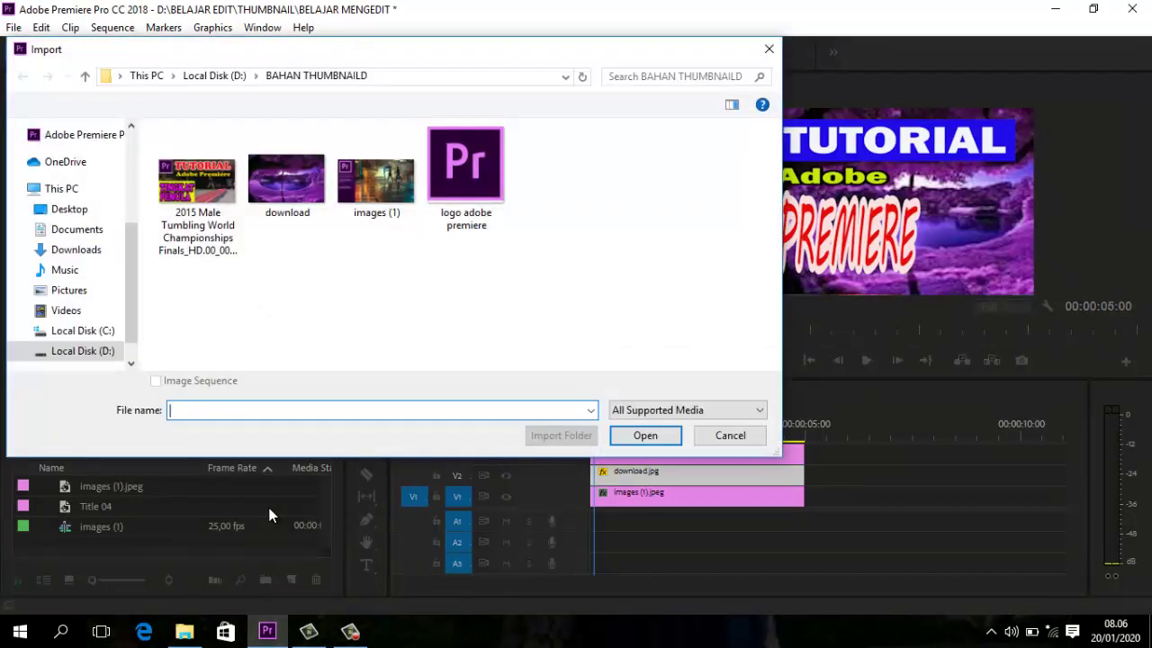
click(106, 352)
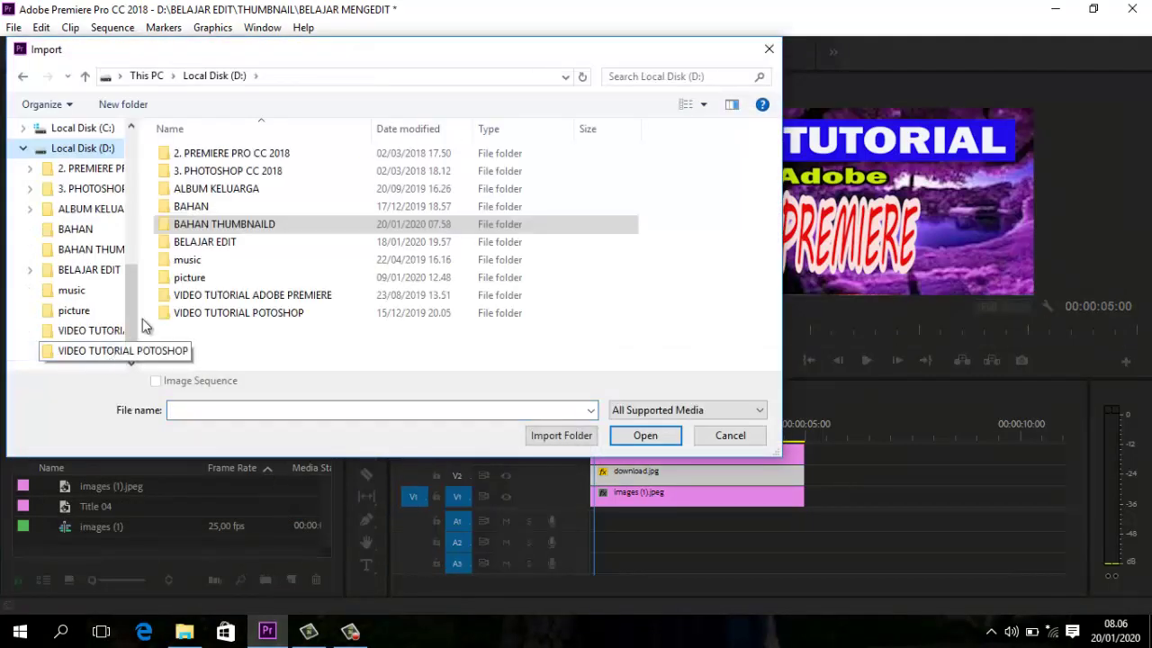
double_click(225, 243)
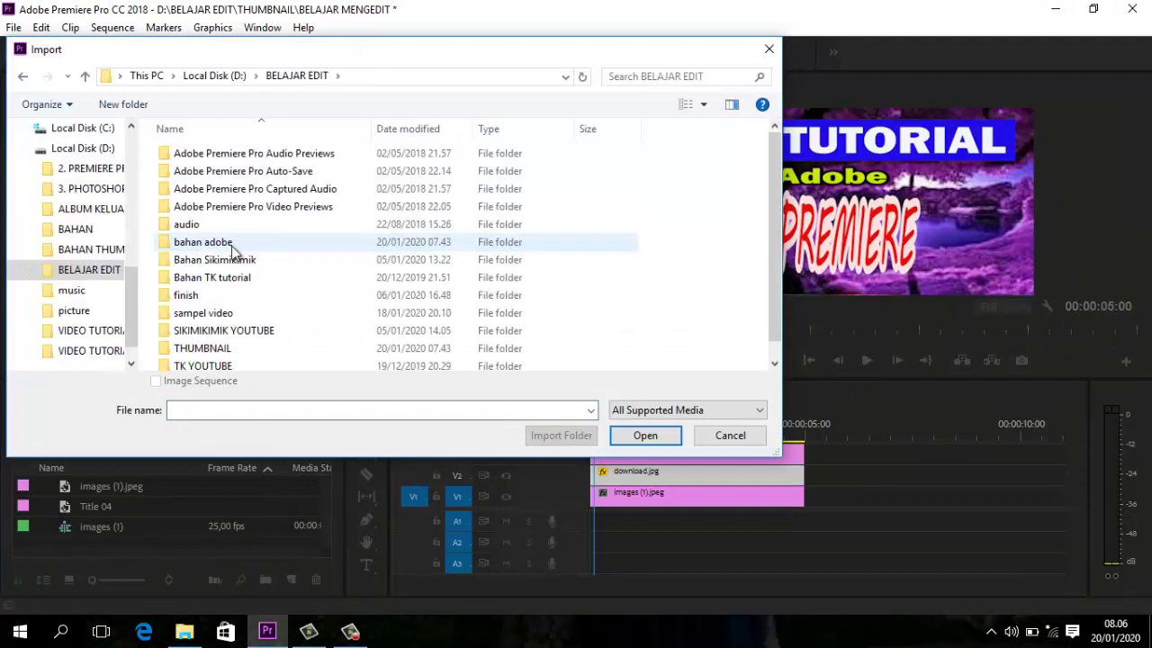
double_click(225, 243)
scroll(331, 281, down, 5)
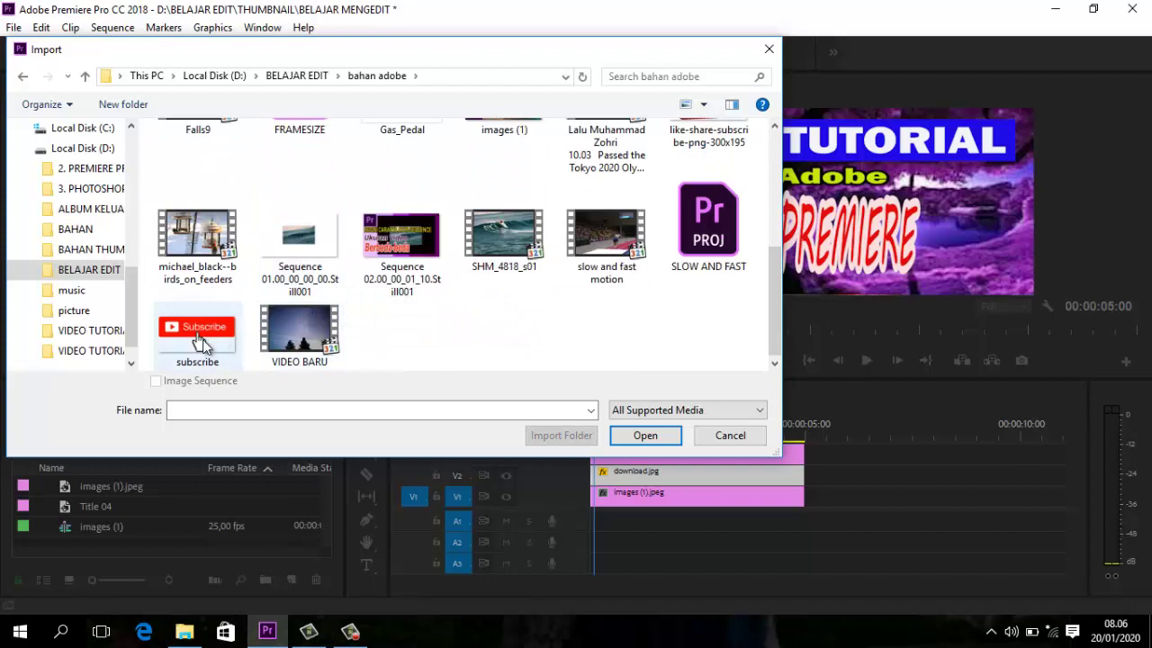
scroll(342, 301, up, 1)
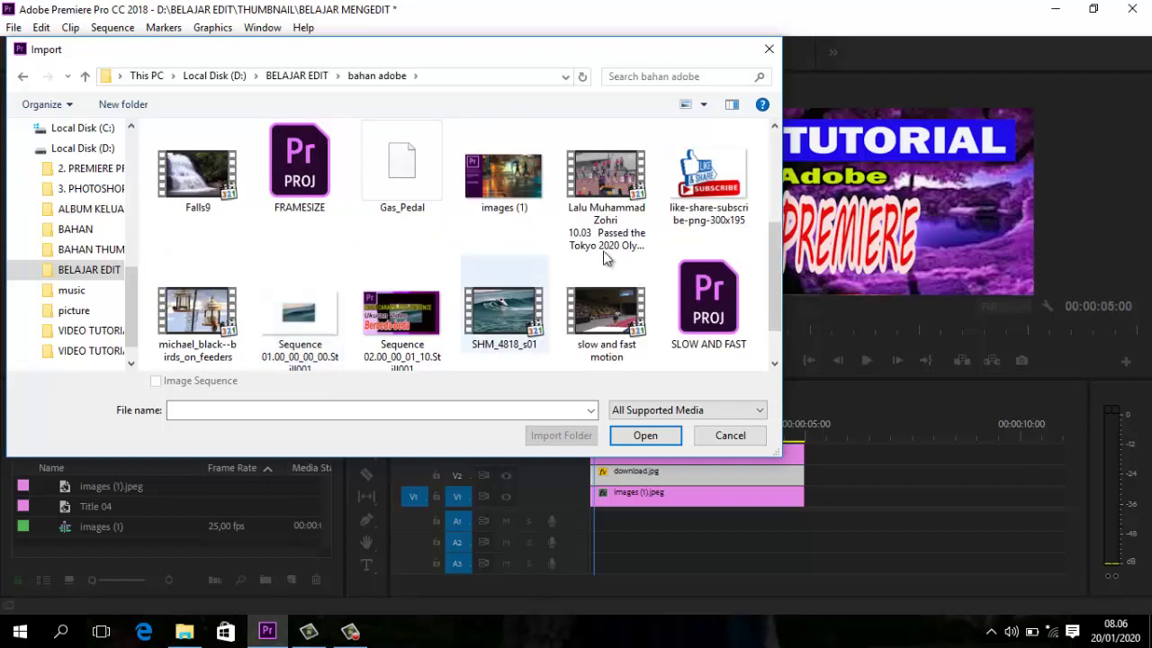
click(706, 185)
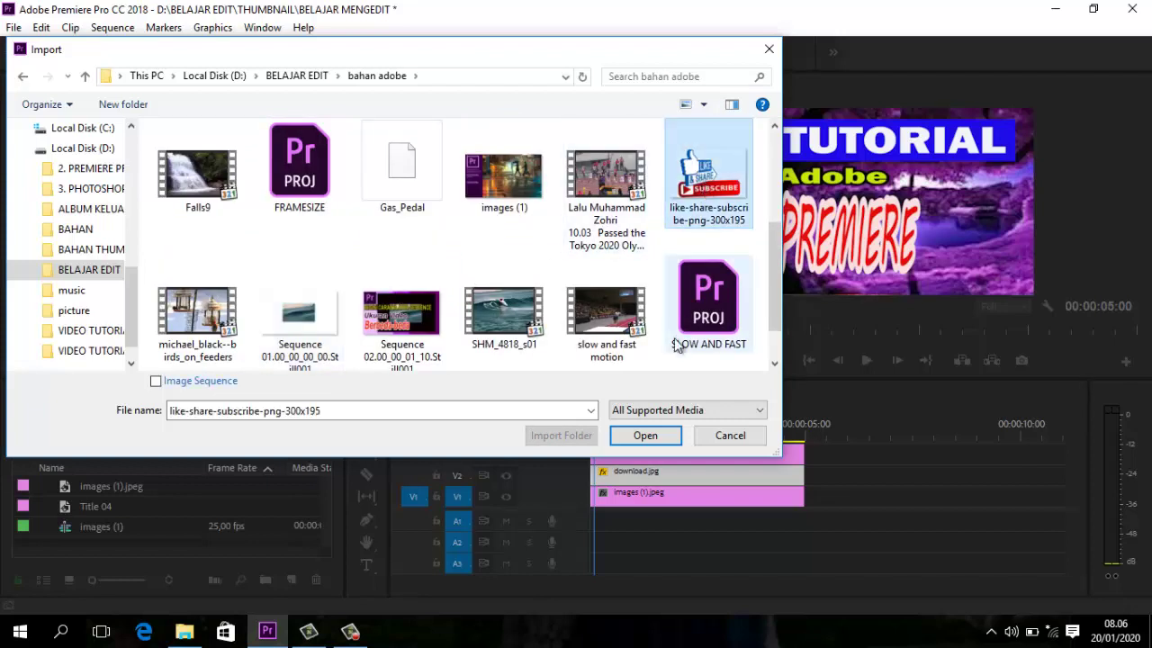
click(646, 434)
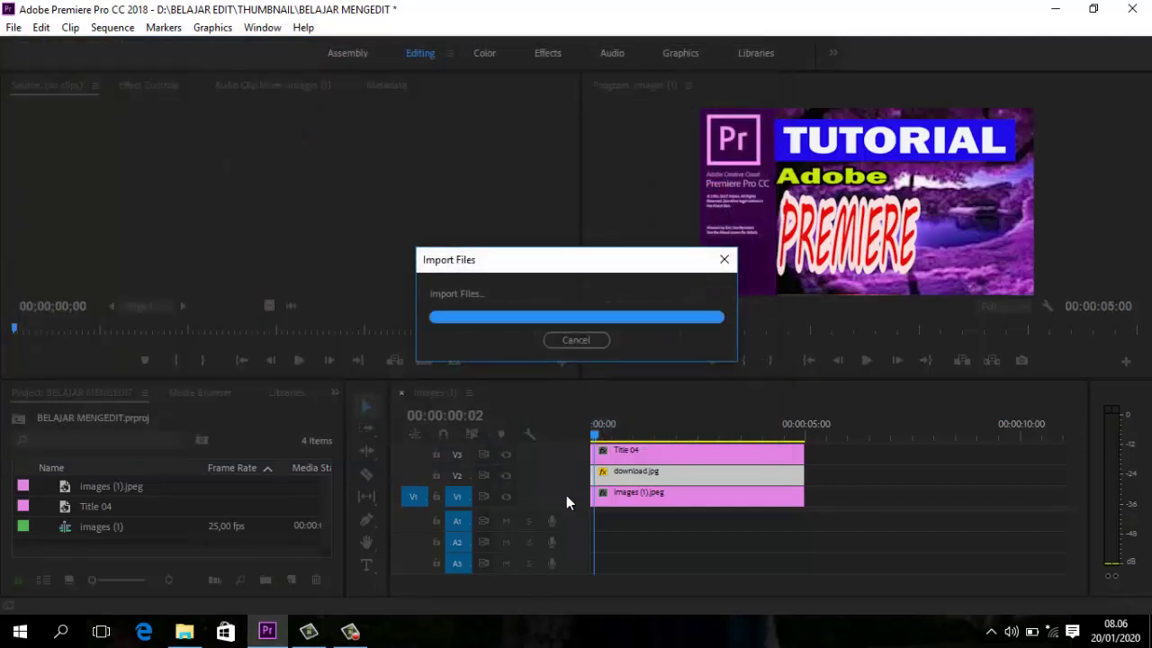
- Put the like-share-subscribe badge on a new V4 track starting at 00:00:00:00
drag(139, 505, 900, 536)
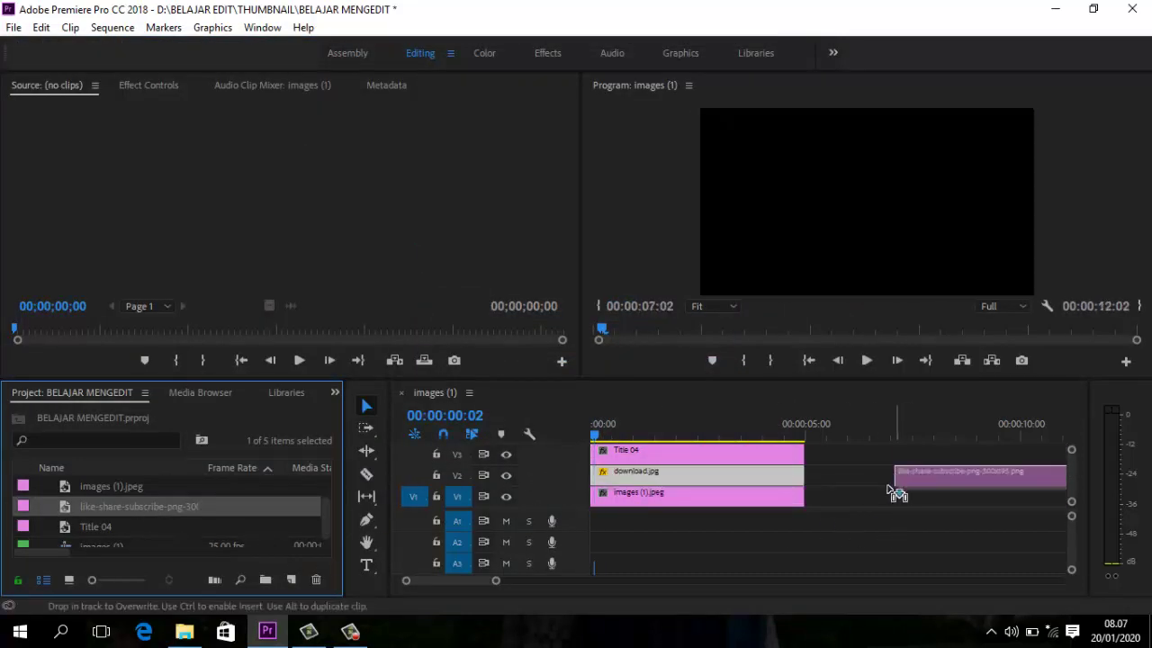
drag(900, 537, 878, 493)
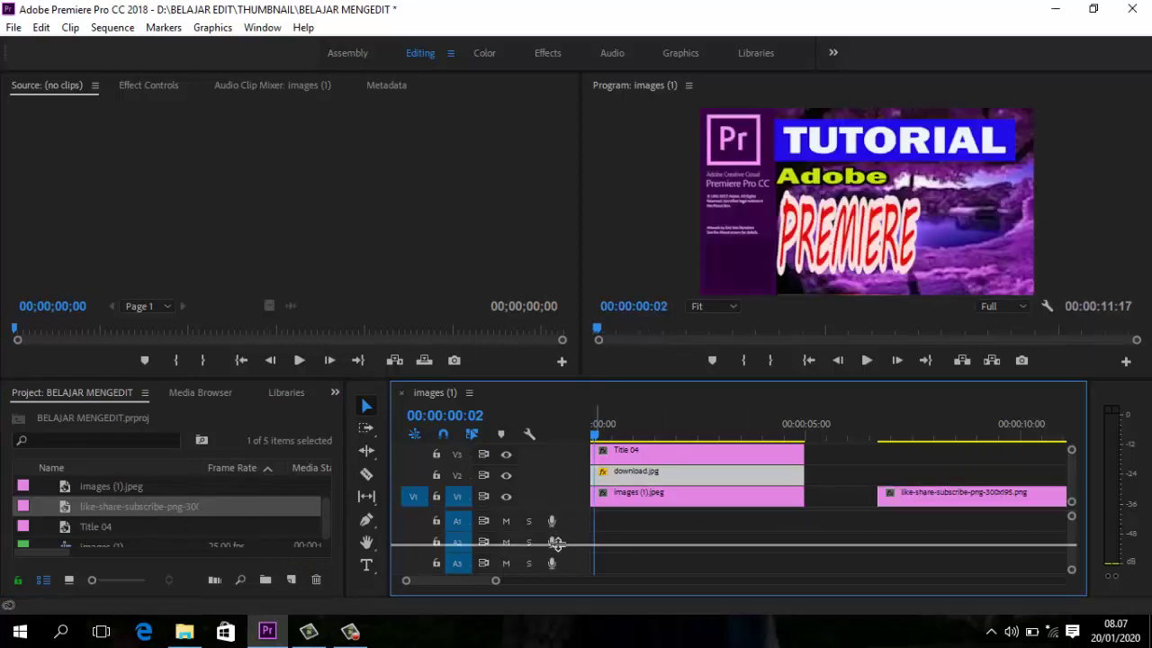
drag(567, 509, 556, 540)
drag(891, 535, 604, 470)
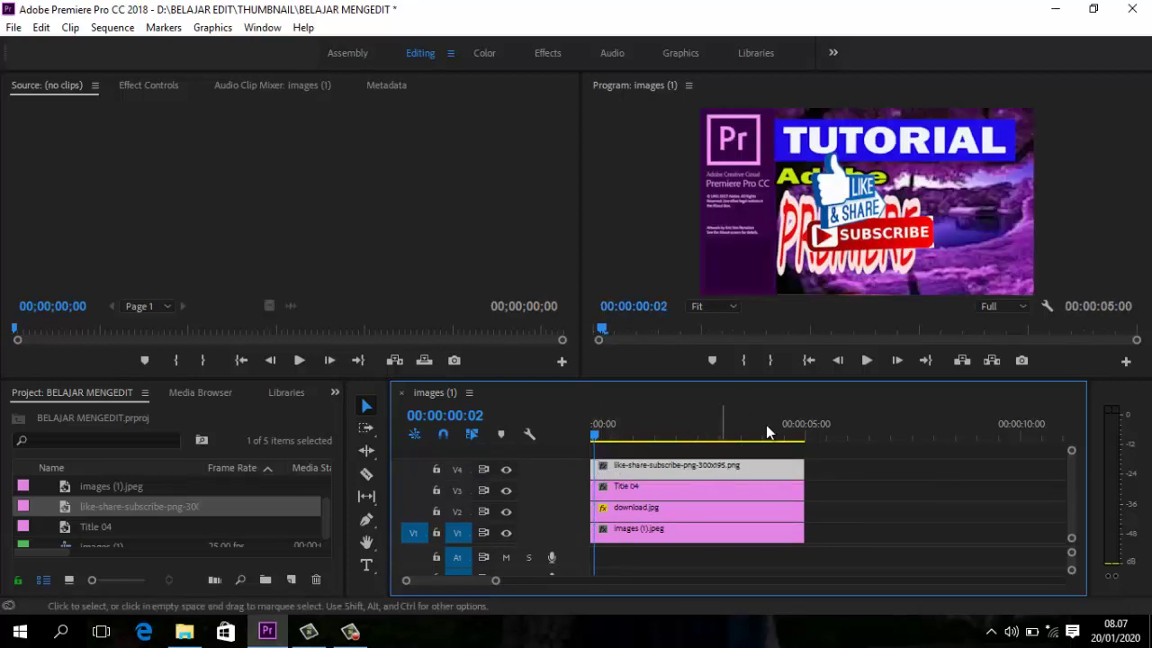
- Move the badge into the frame's lower-left corner and scale it down small
click(858, 205)
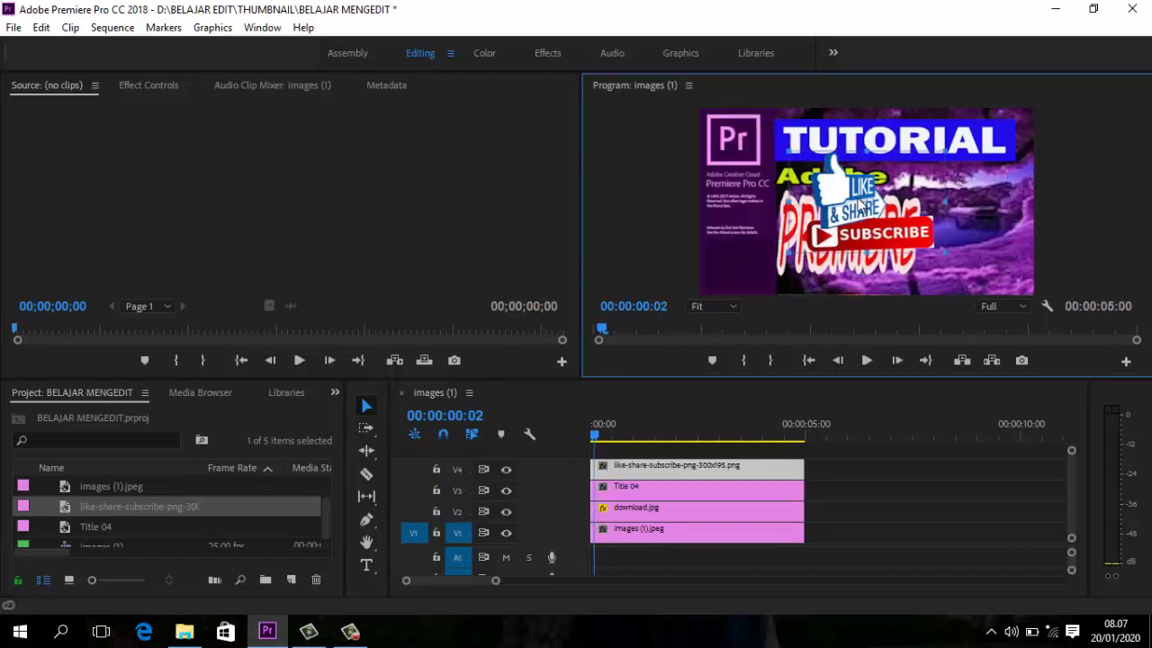
drag(857, 205, 754, 244)
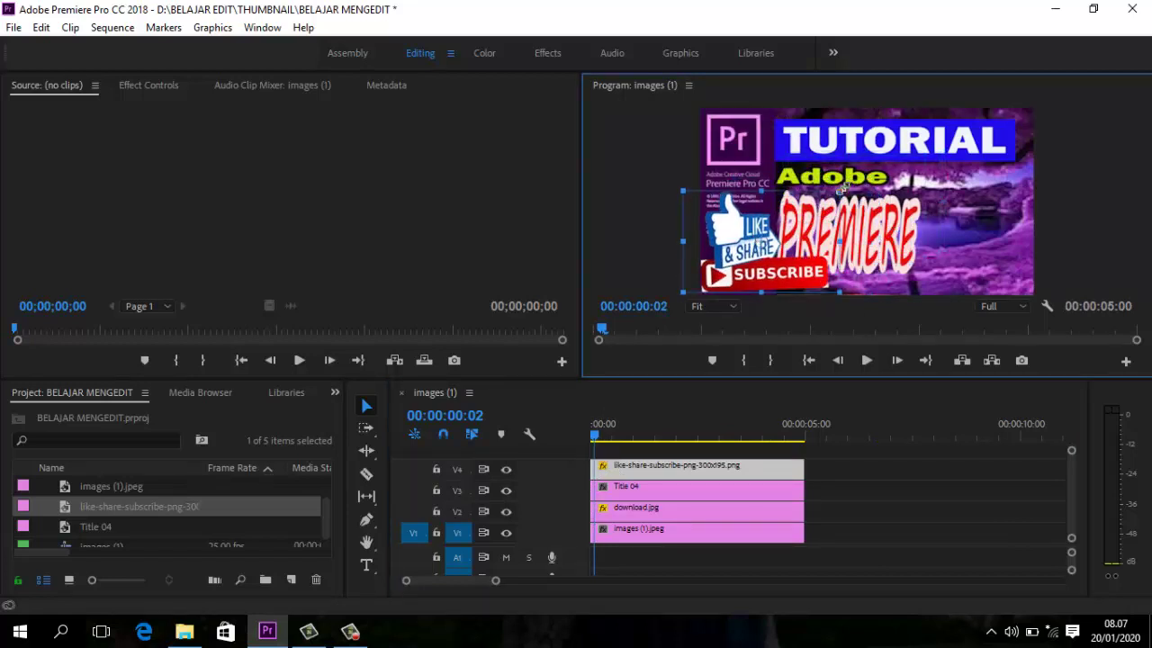
drag(827, 203, 805, 220)
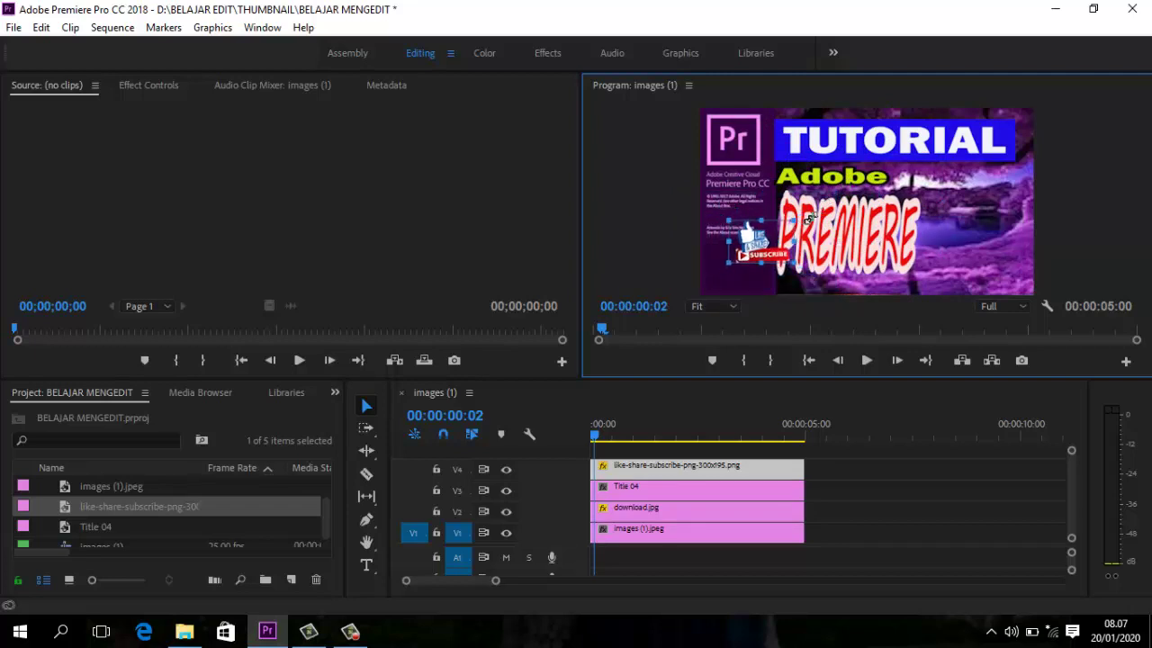
mouse_move(775, 261)
mouse_down()
mouse_move(756, 272)
mouse_move(769, 242)
mouse_move(759, 257)
mouse_up()
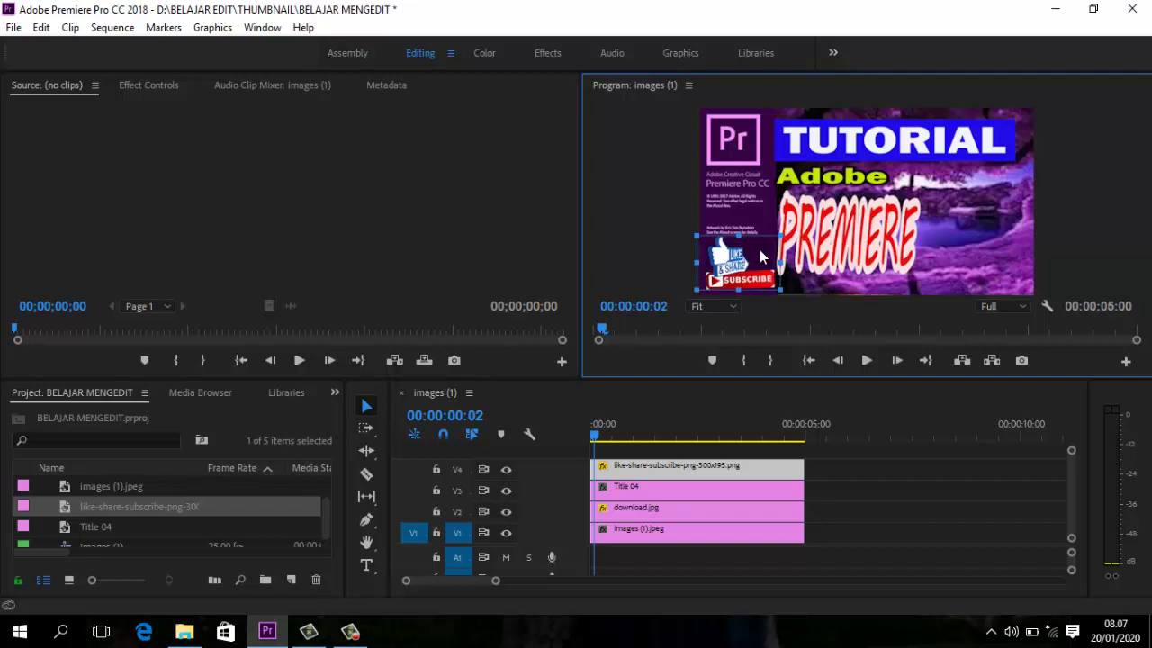
click(1139, 226)
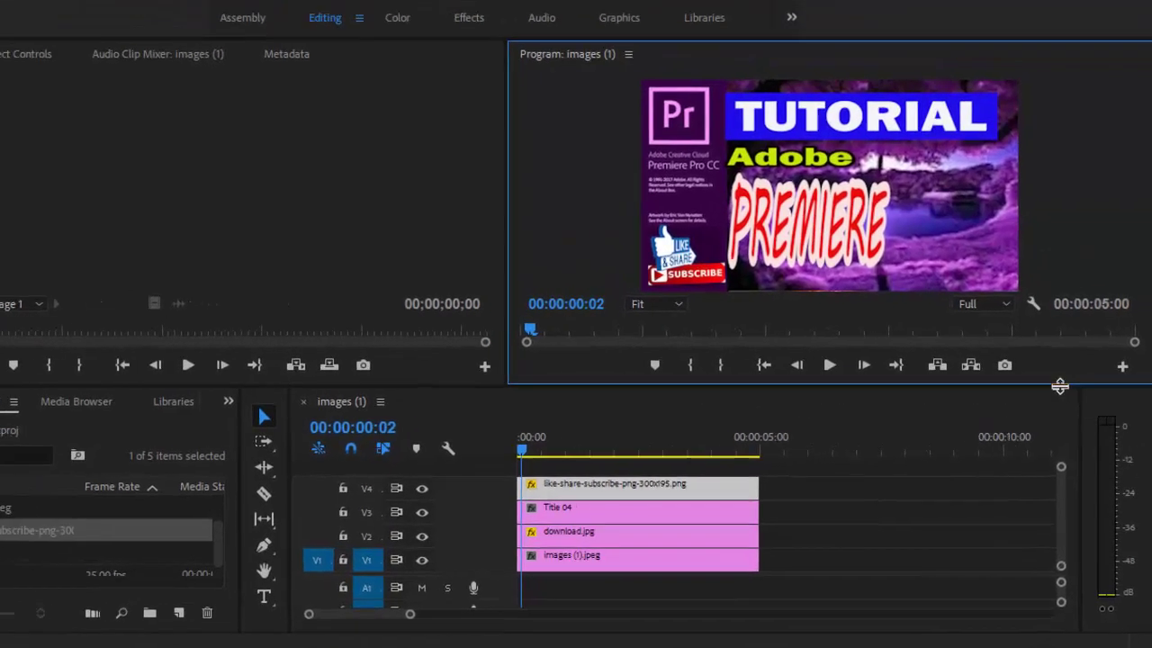
- Export the current frame as PNG named 'TUTORIAL THUMBNAILD' into D:\BAHAN THUMBNAILD
click(987, 372)
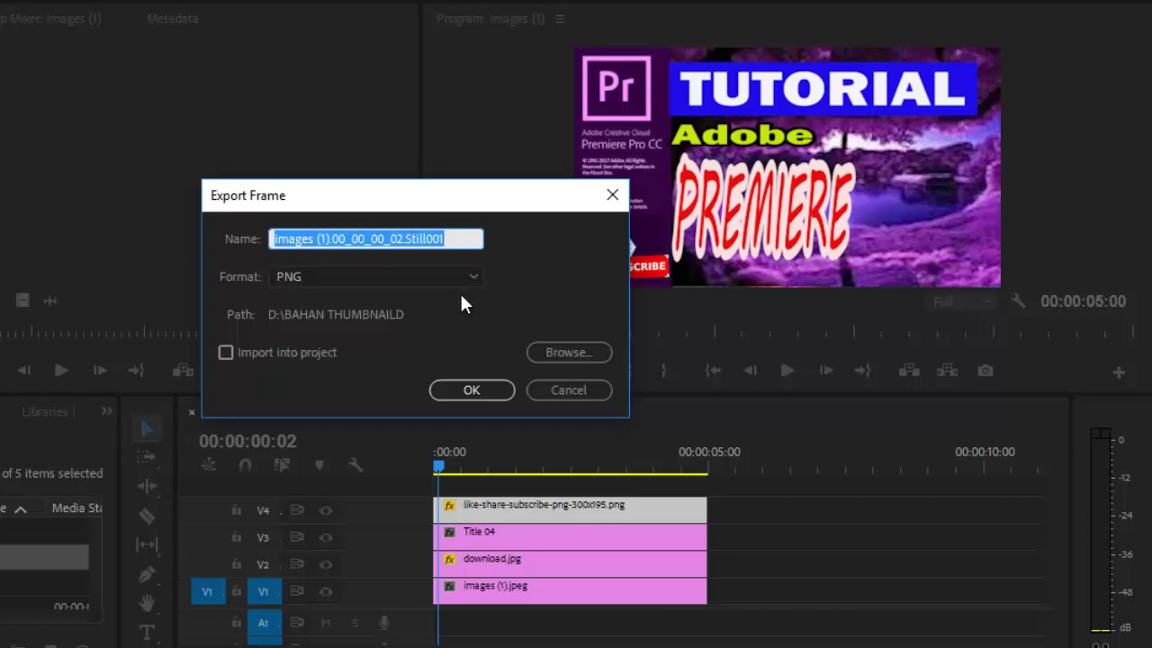
text(TUTO)
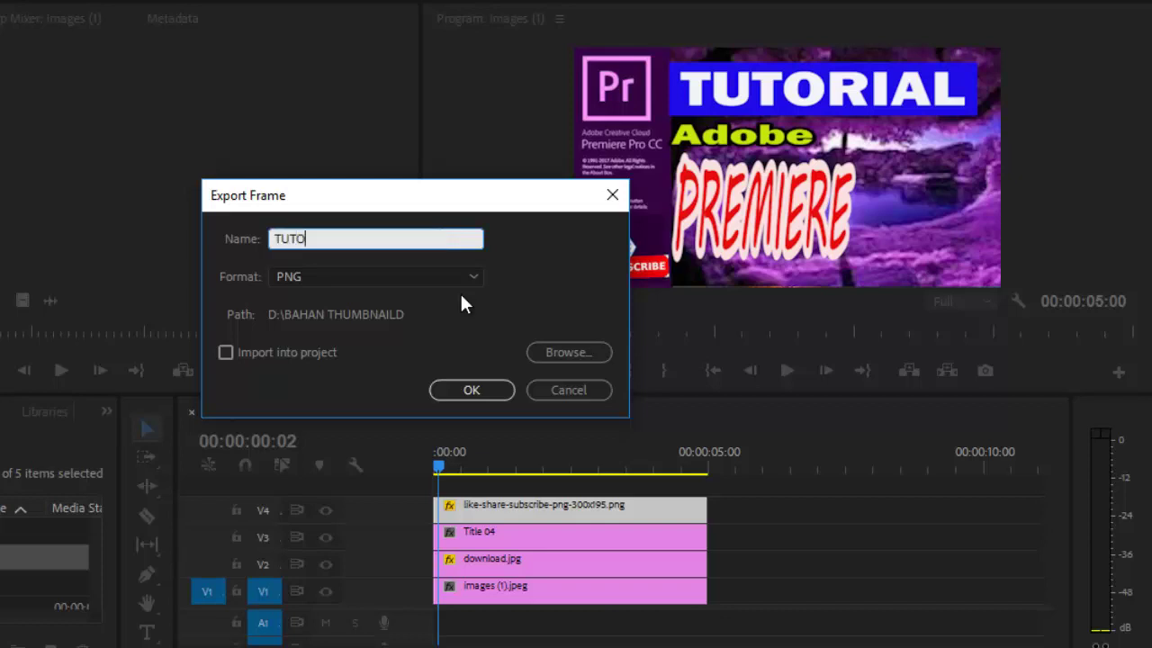
text(RIAL THUM)
text(BNAI)
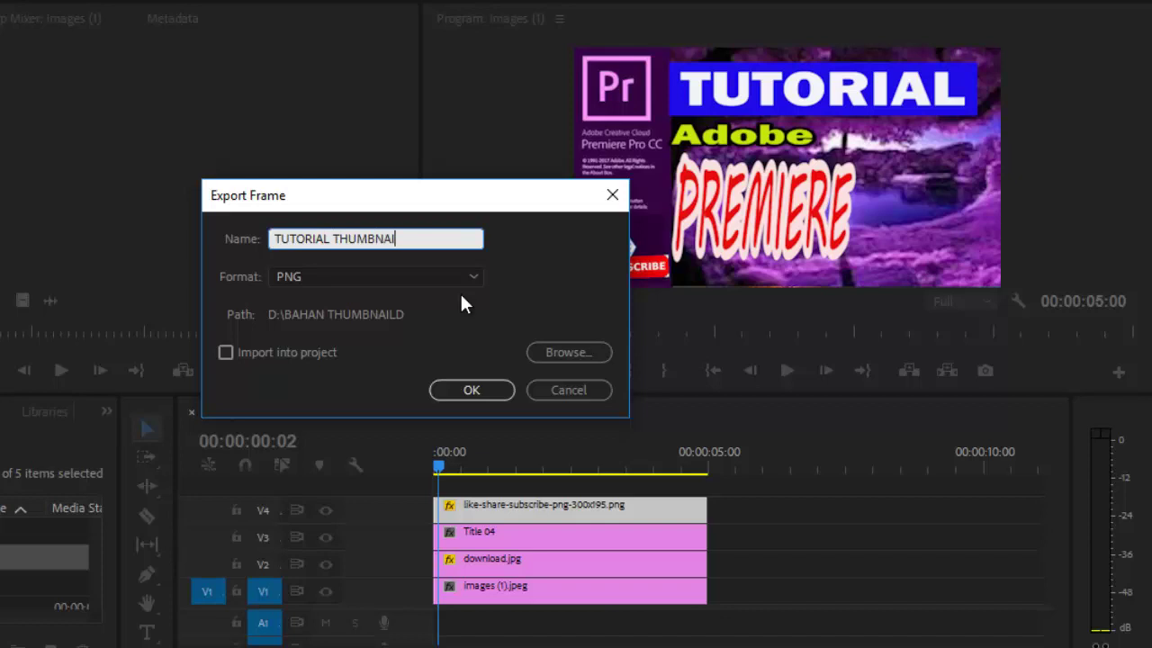
text(LD)
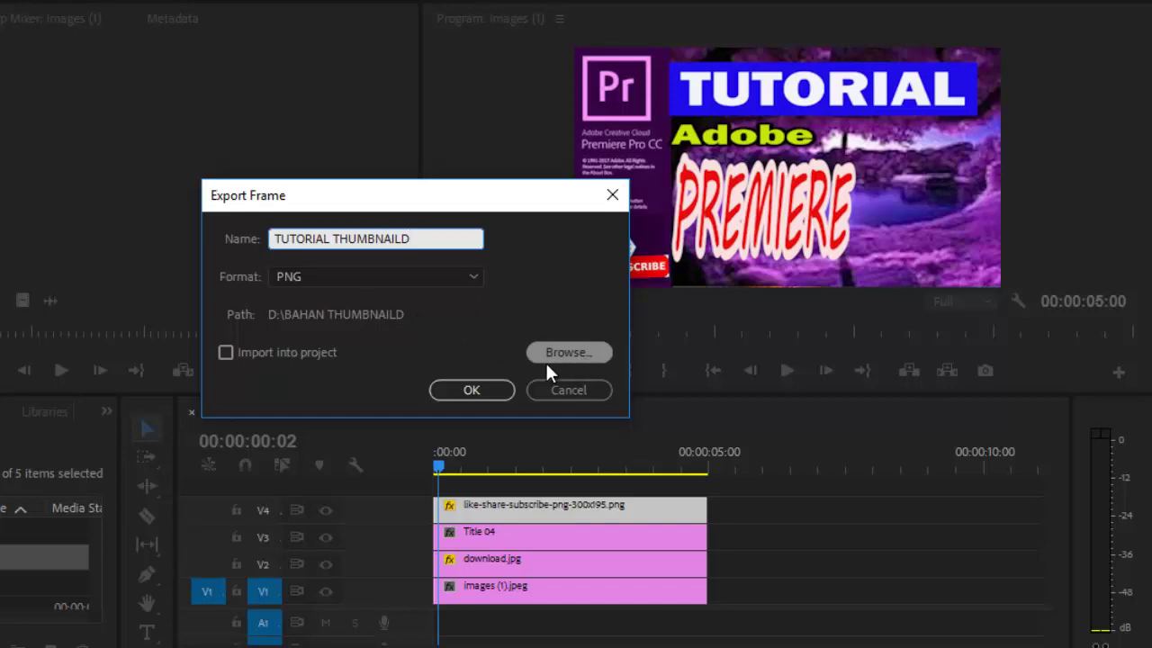
click(494, 391)
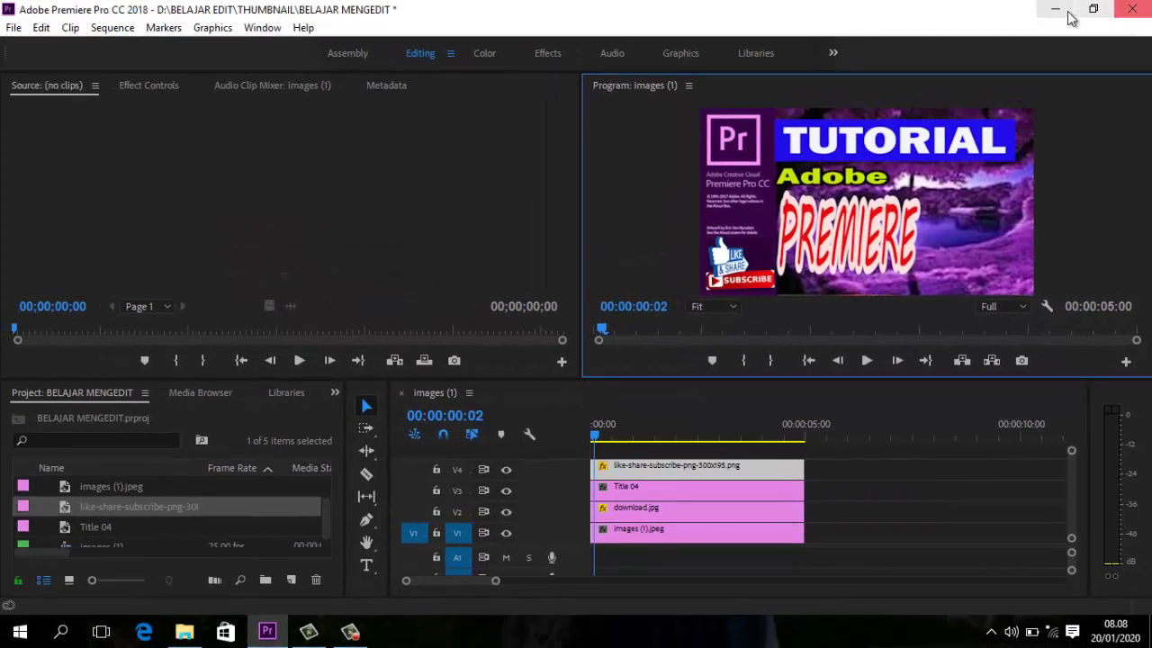
- Minimize Premiere and select the TUTORIAL THUMBNAILD image in File Explorer's BAHAN THUMBNAILD folder to view it
click(1053, 7)
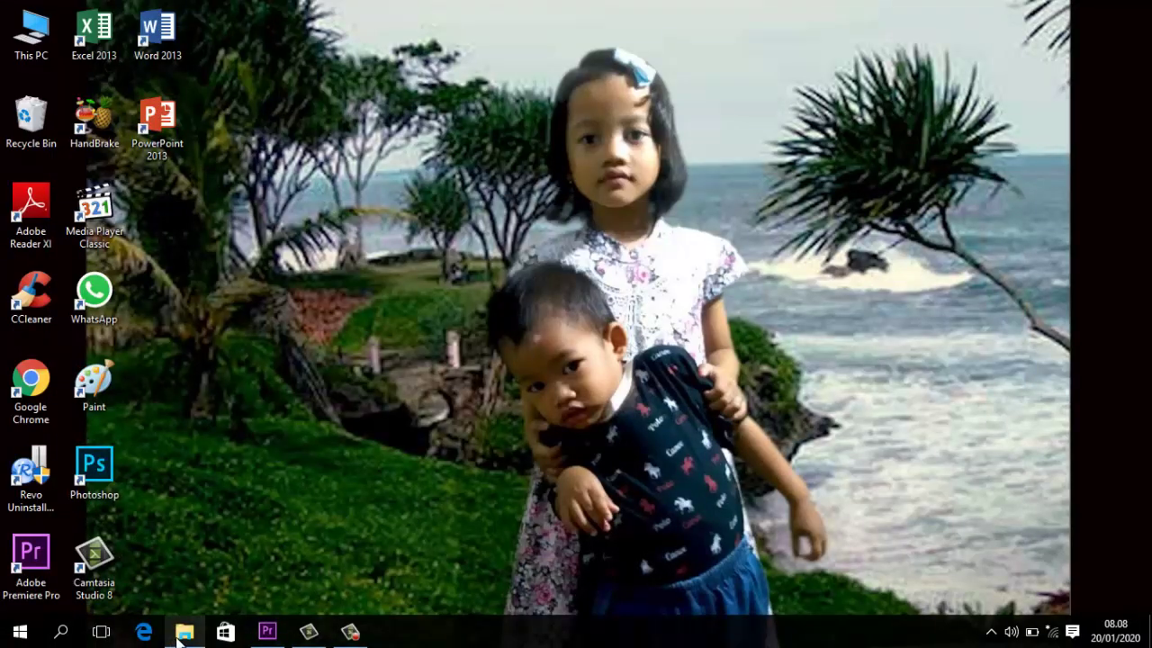
click(183, 631)
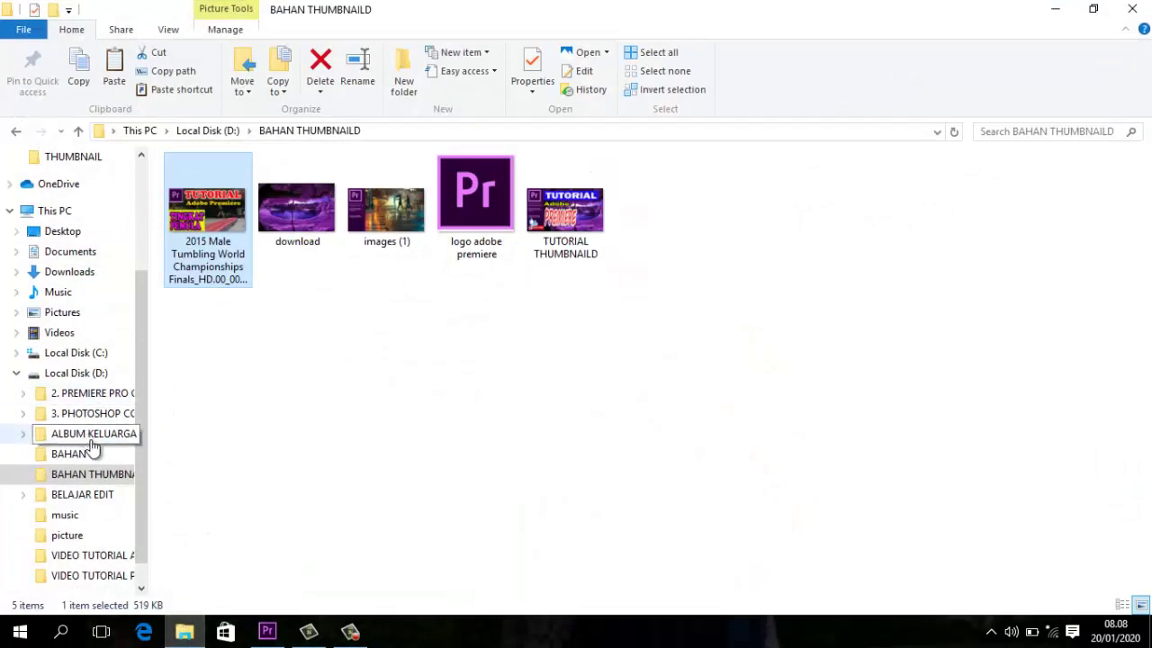
click(323, 387)
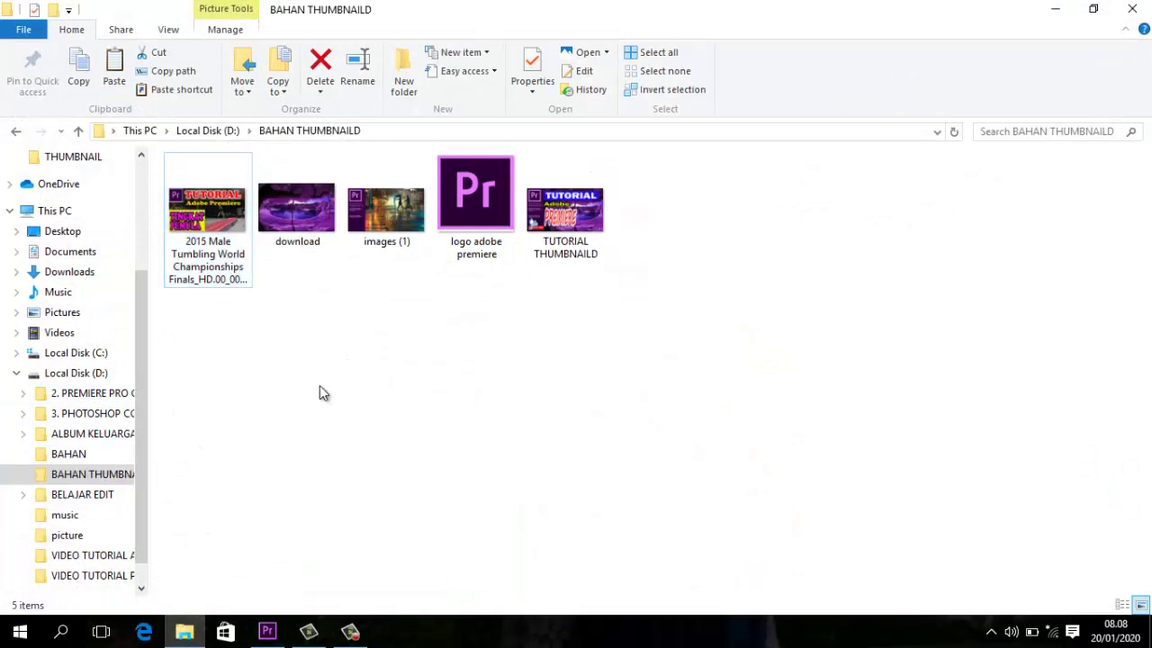
click(592, 221)
key(Return)
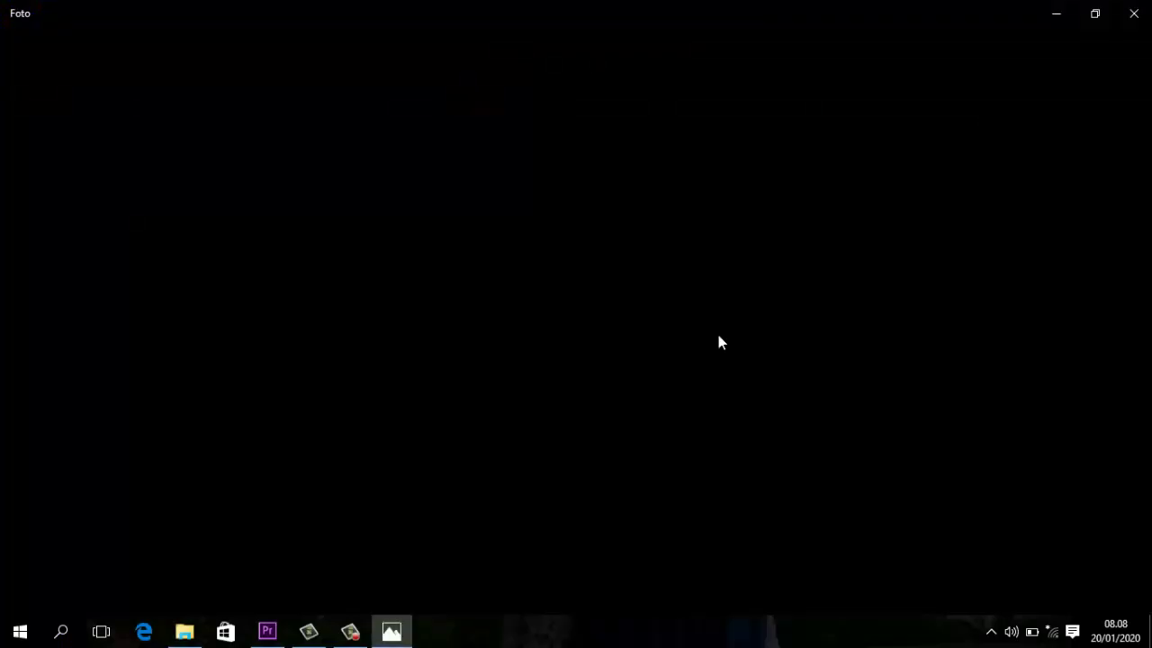